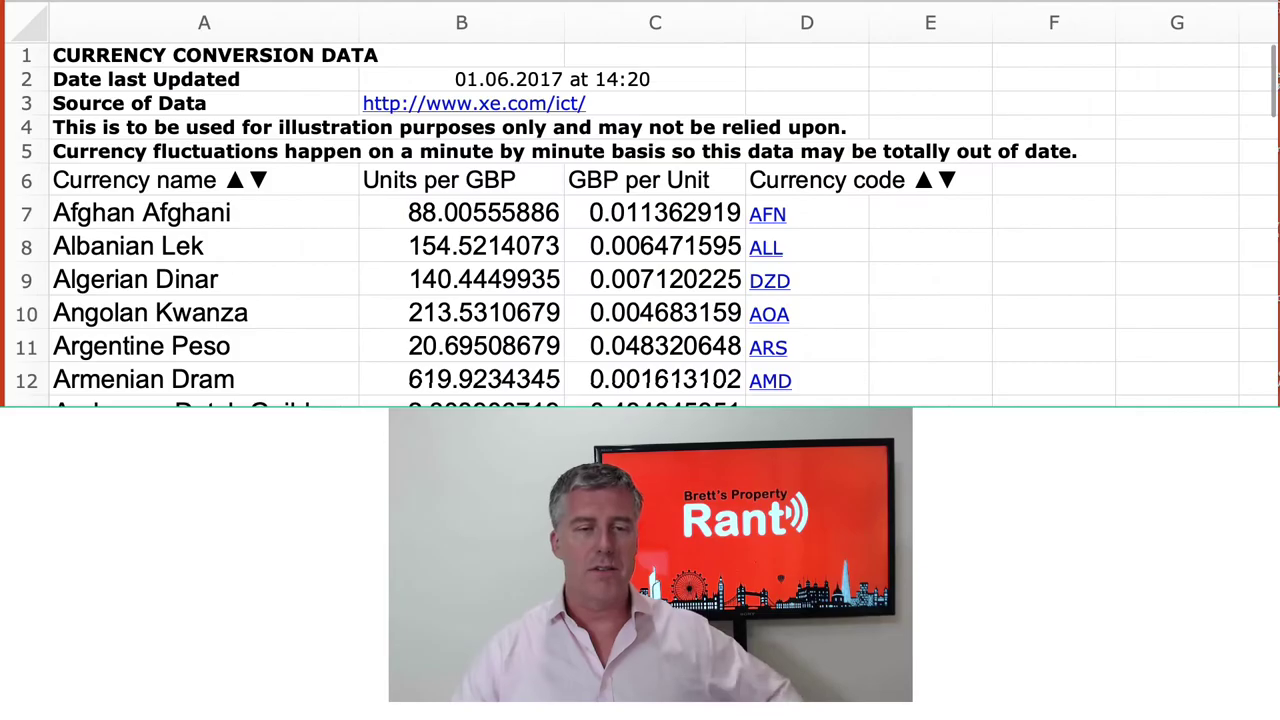
# Review the currency conversion list, from the update details and data source through the rates per GBP further down the sheet
pyautogui.scroll(-5, 640, 220)
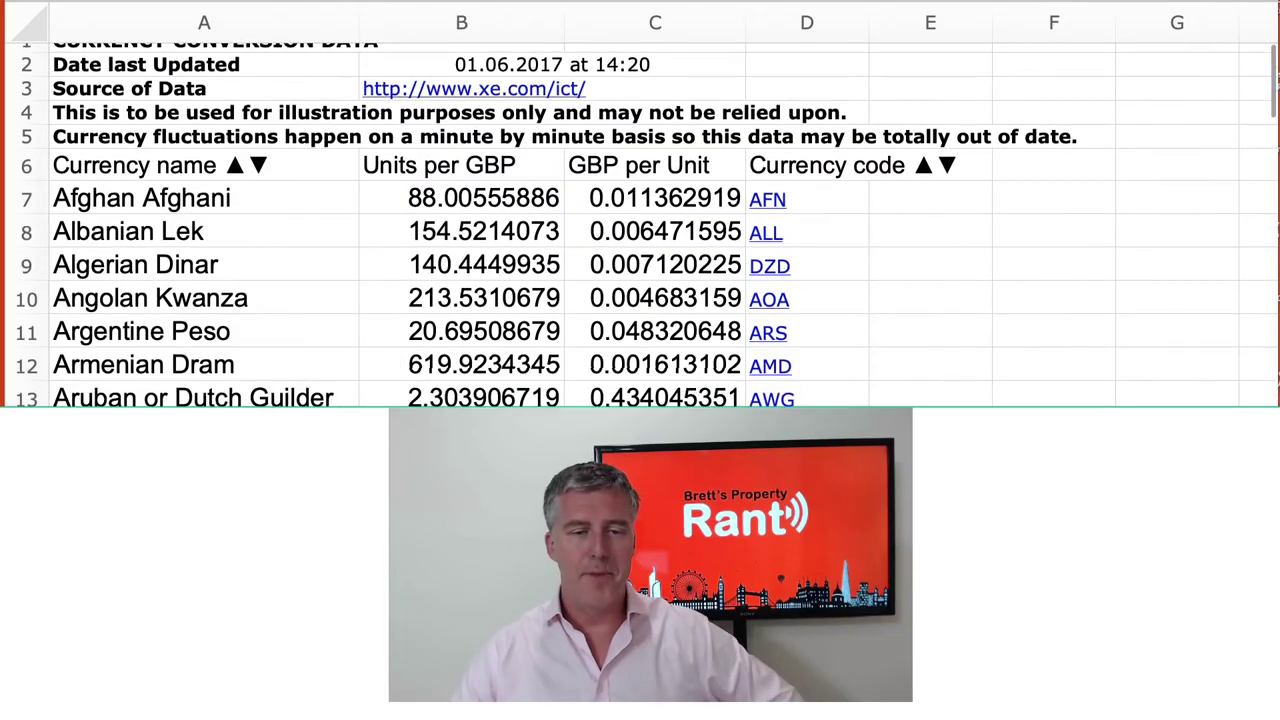
pyautogui.scroll(-20, 640, 220)
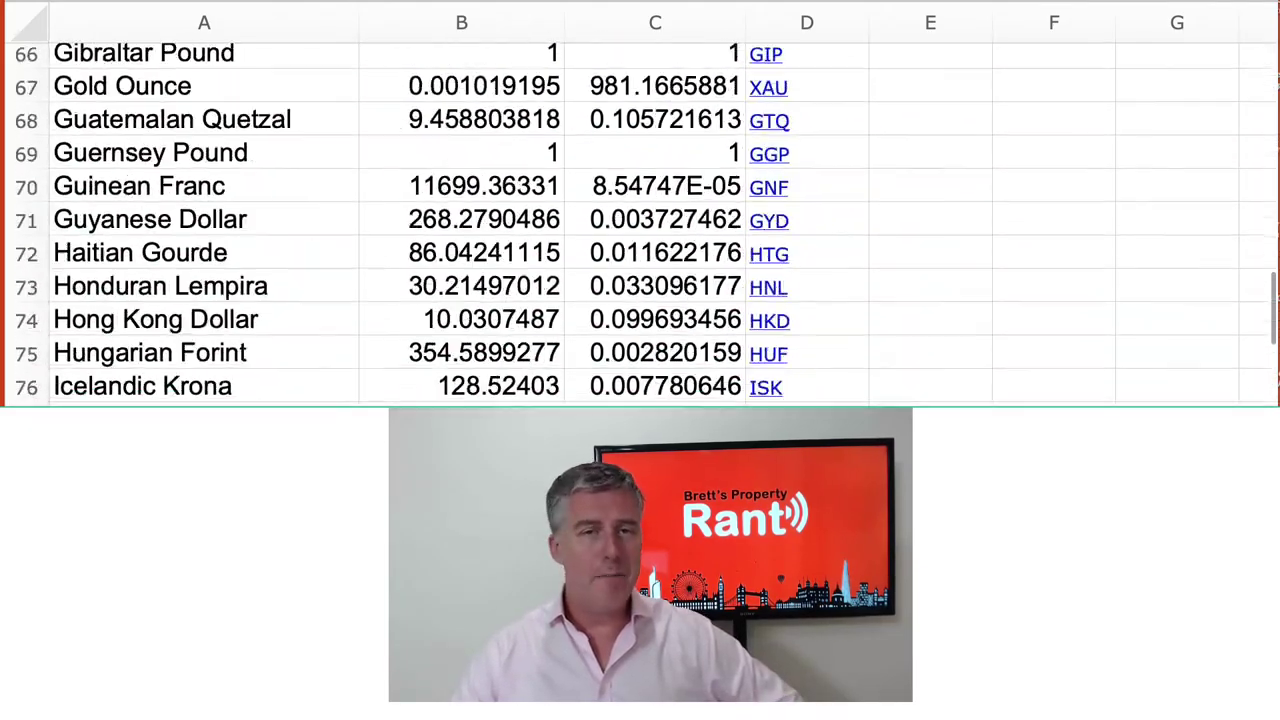
pyautogui.scroll(-20, 640, 220)
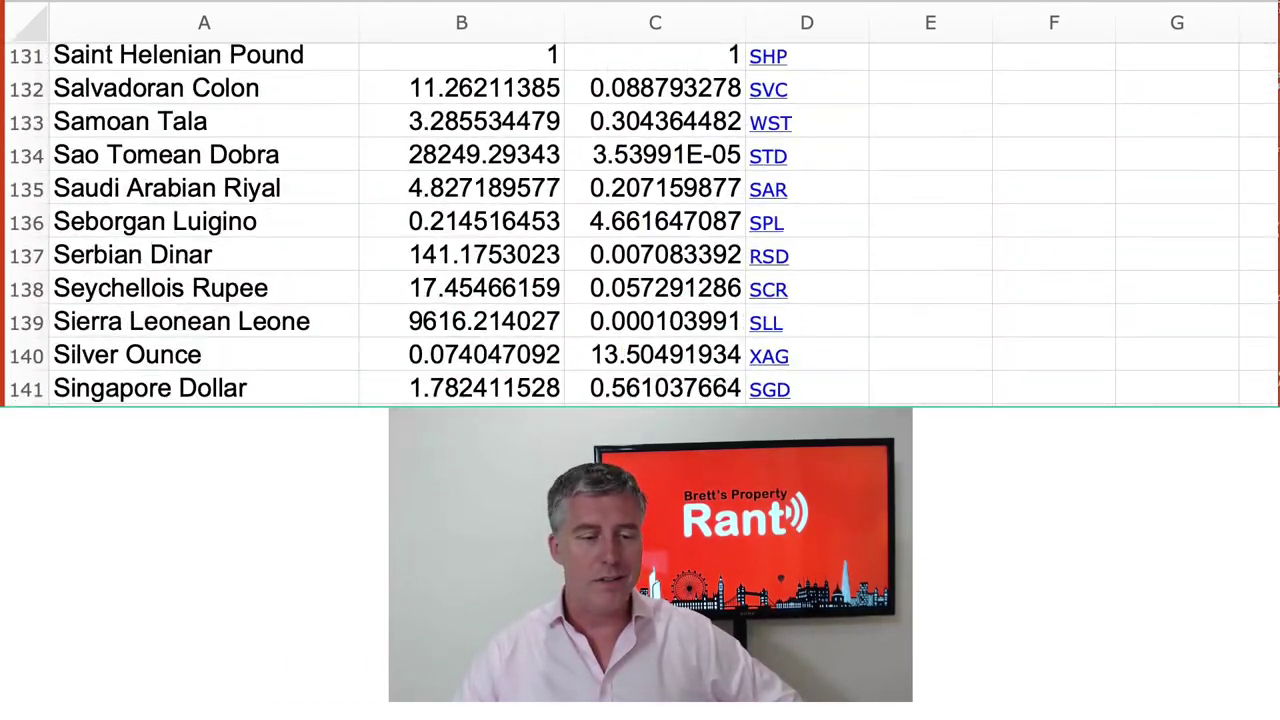
pyautogui.scroll(-6, 640, 220)
pyautogui.scroll(13, 640, 220)
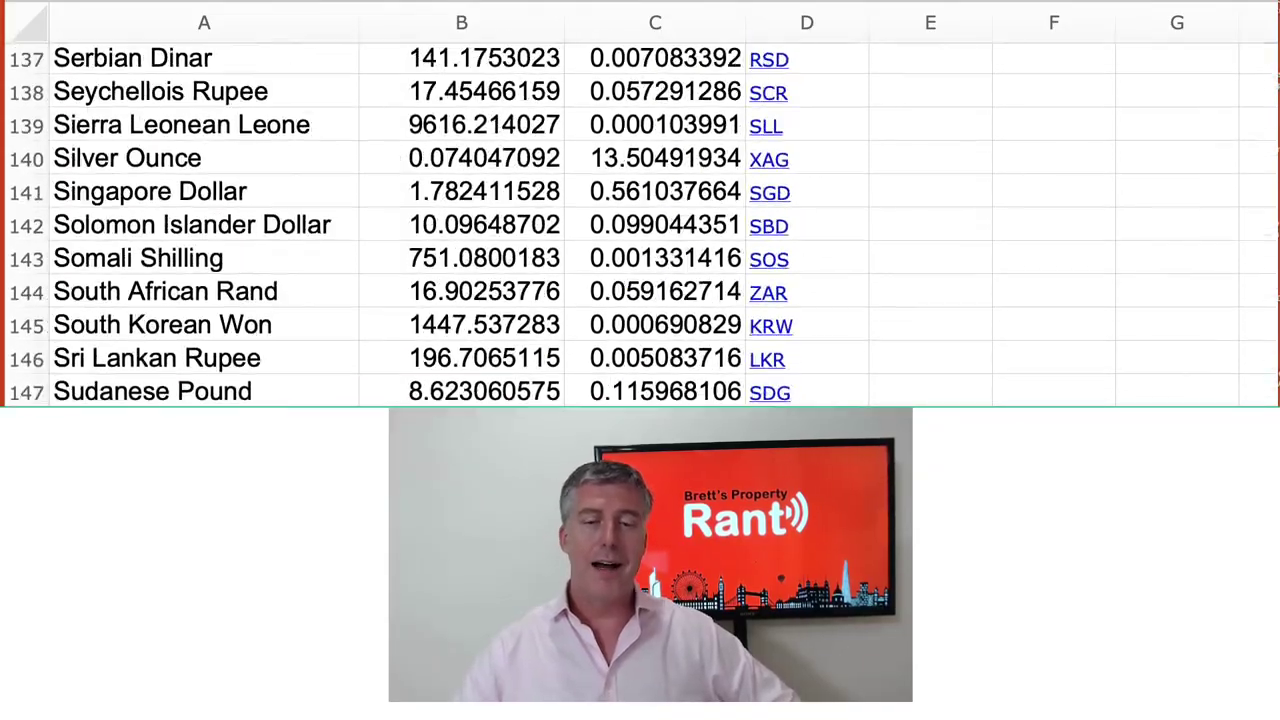
pyautogui.scroll(20, 640, 220)
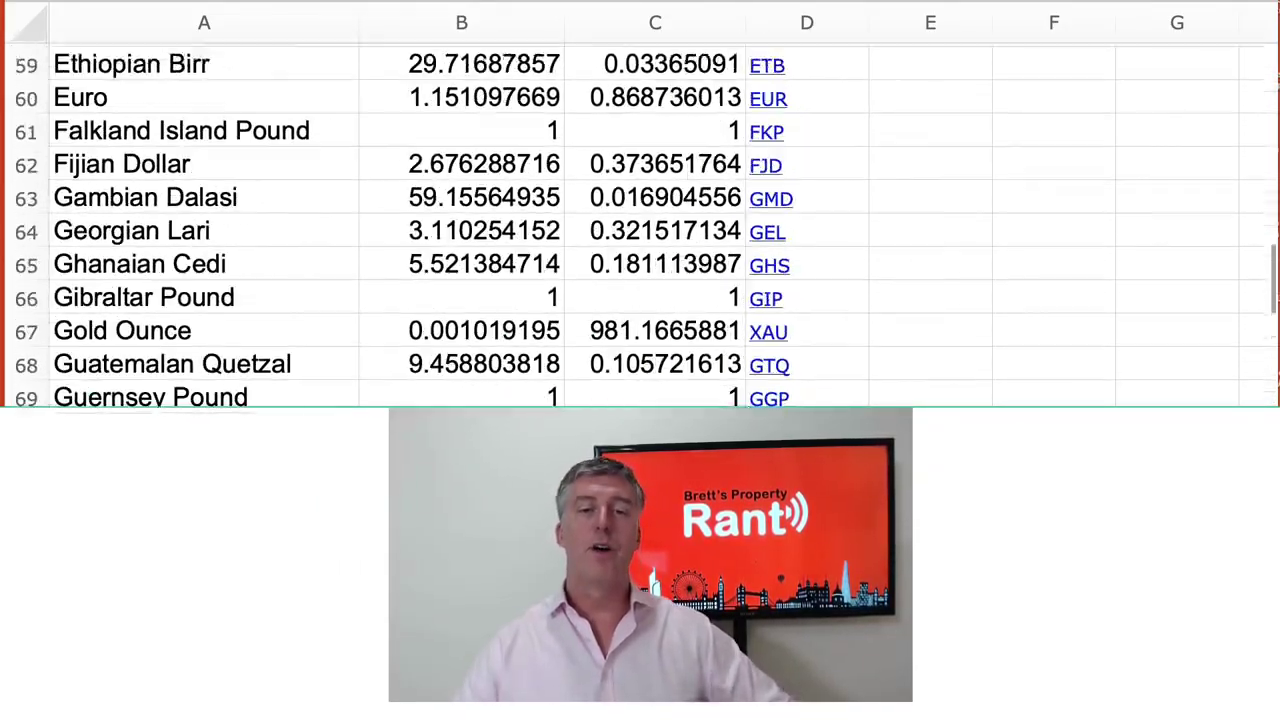
pyautogui.scroll(15, 164, 289)
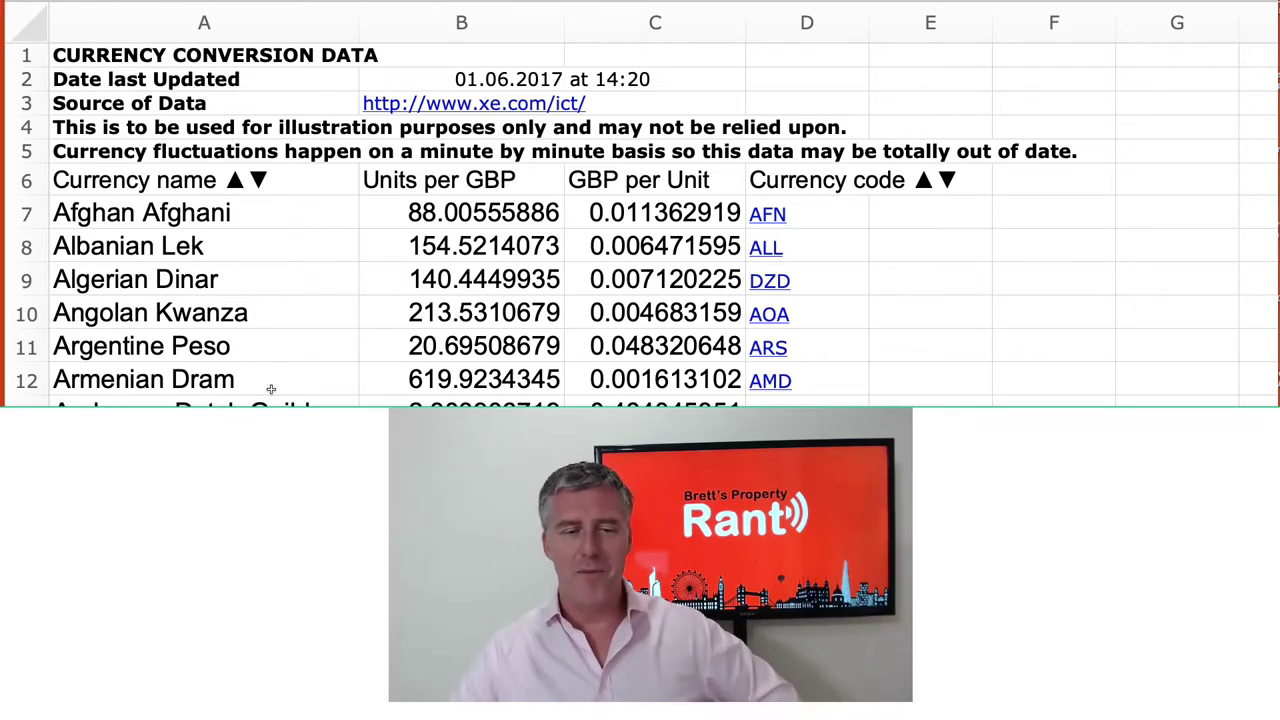
pyautogui.scroll(-5, 306, 382)
pyautogui.scroll(8, 426, 390)
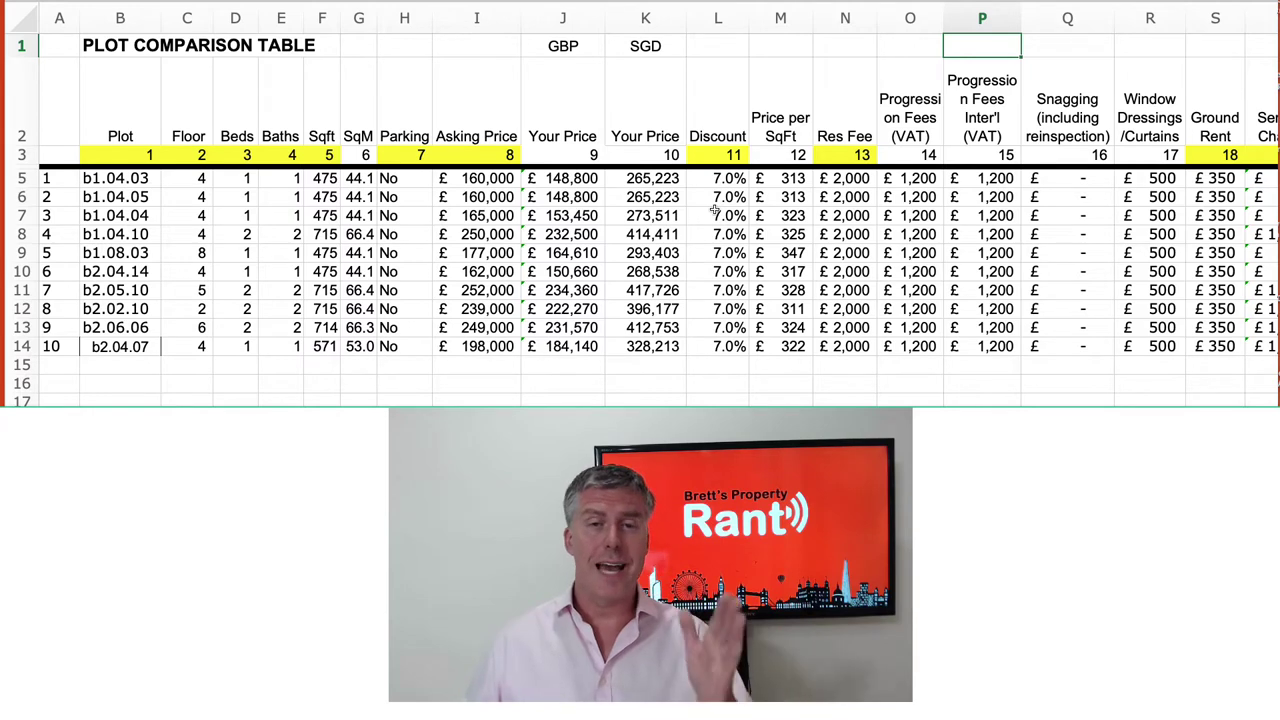
# Examine the asking prices of all plots in the plot comparison table
pyautogui.click(484, 133)
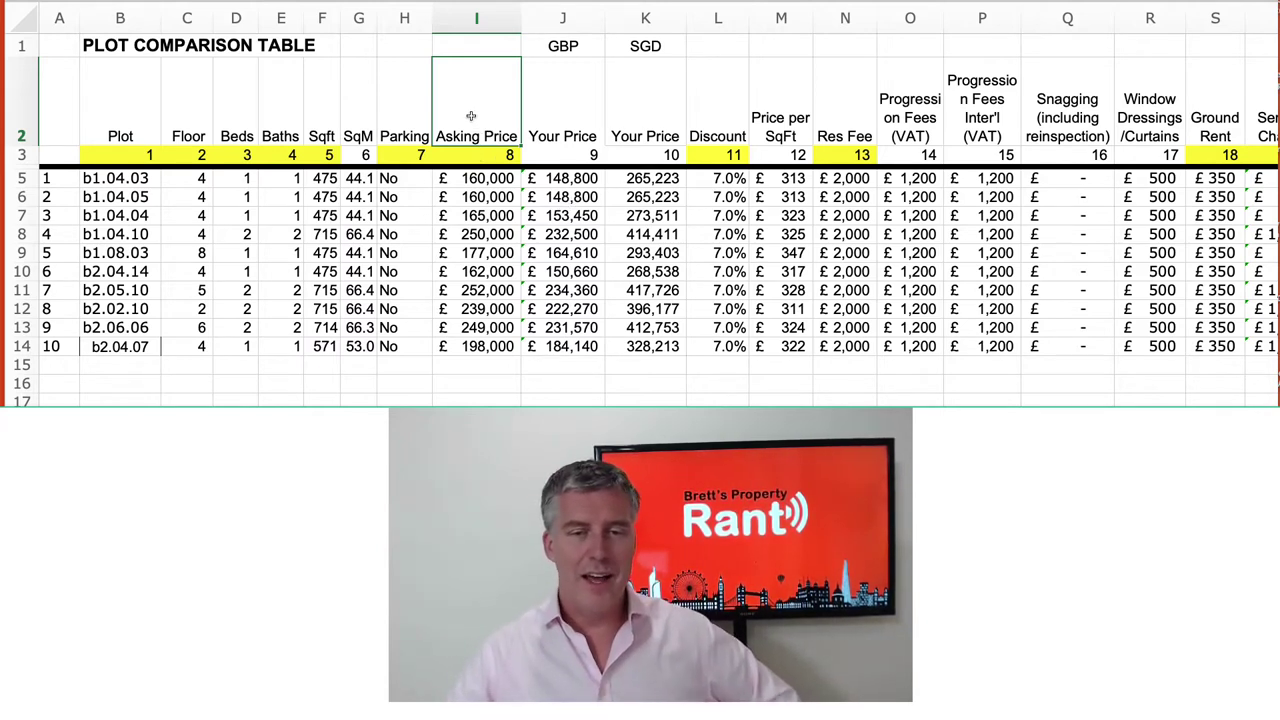
pyautogui.moveTo(472, 118); pyautogui.dragTo(473, 352)
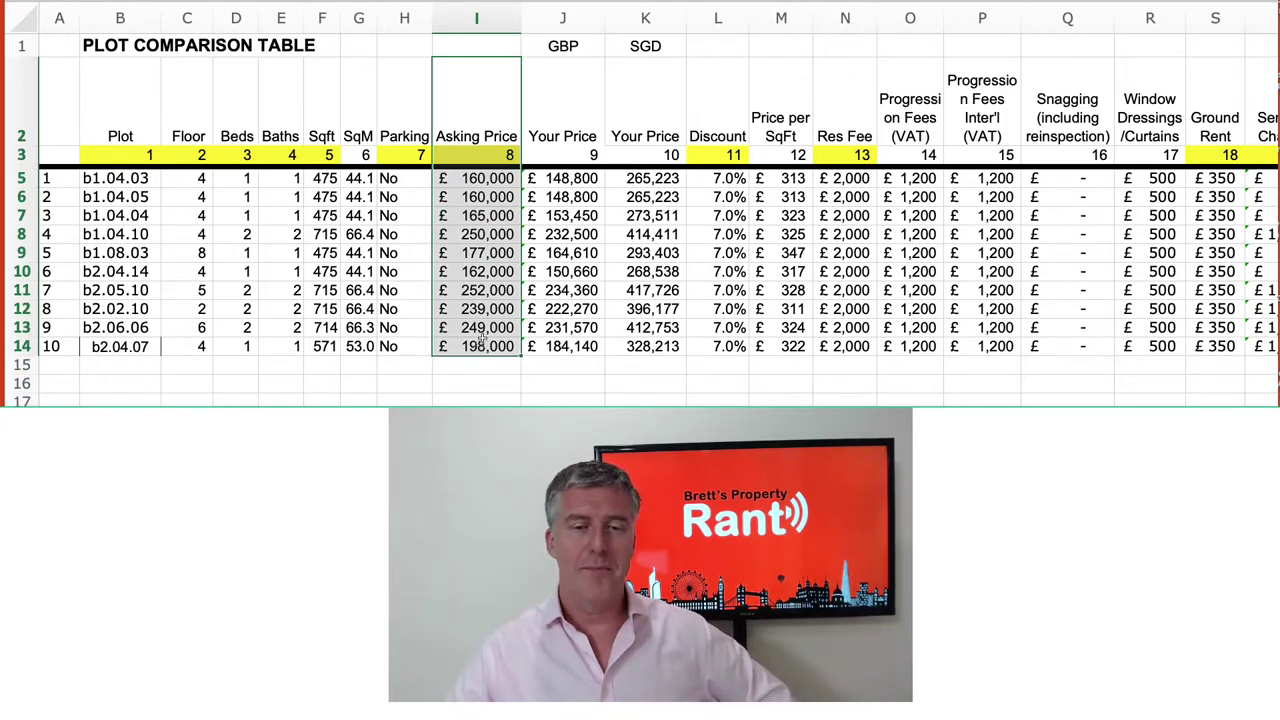
pyautogui.click(496, 270)
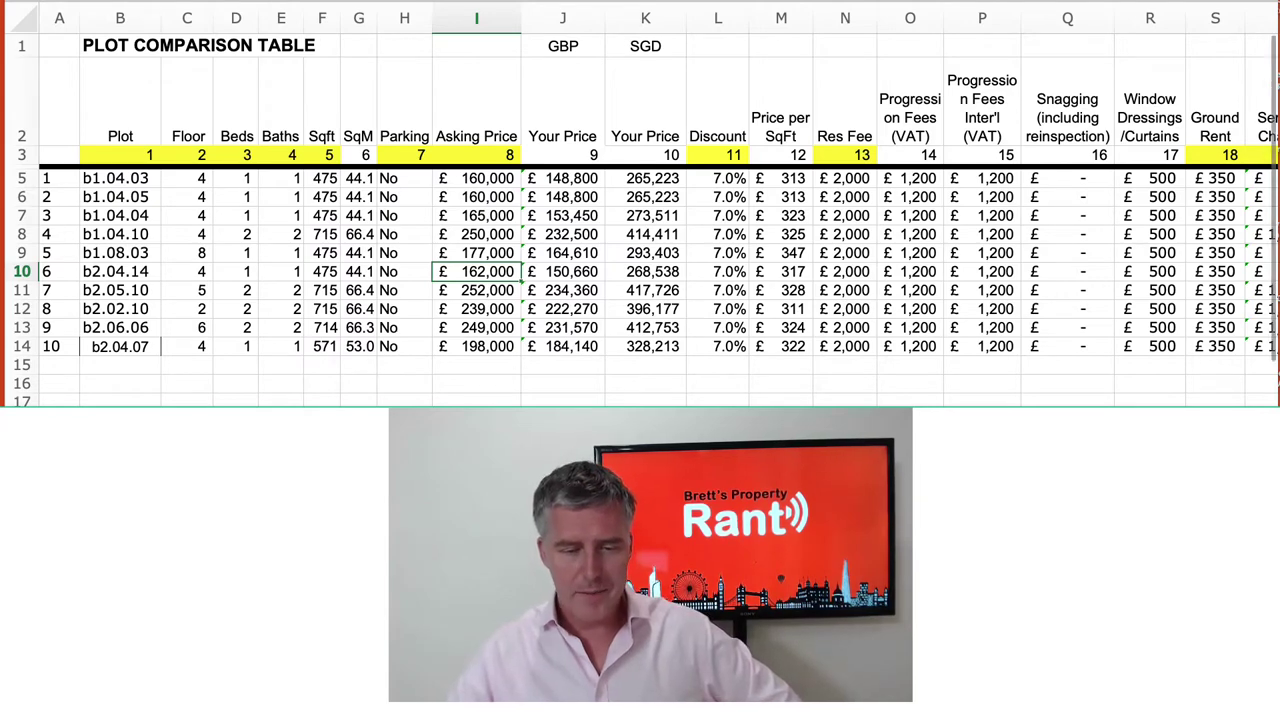
# Examine the valuers rent and realistic market rent figures for every plot in the comparison table
pyautogui.hscroll(10, 640, 200)
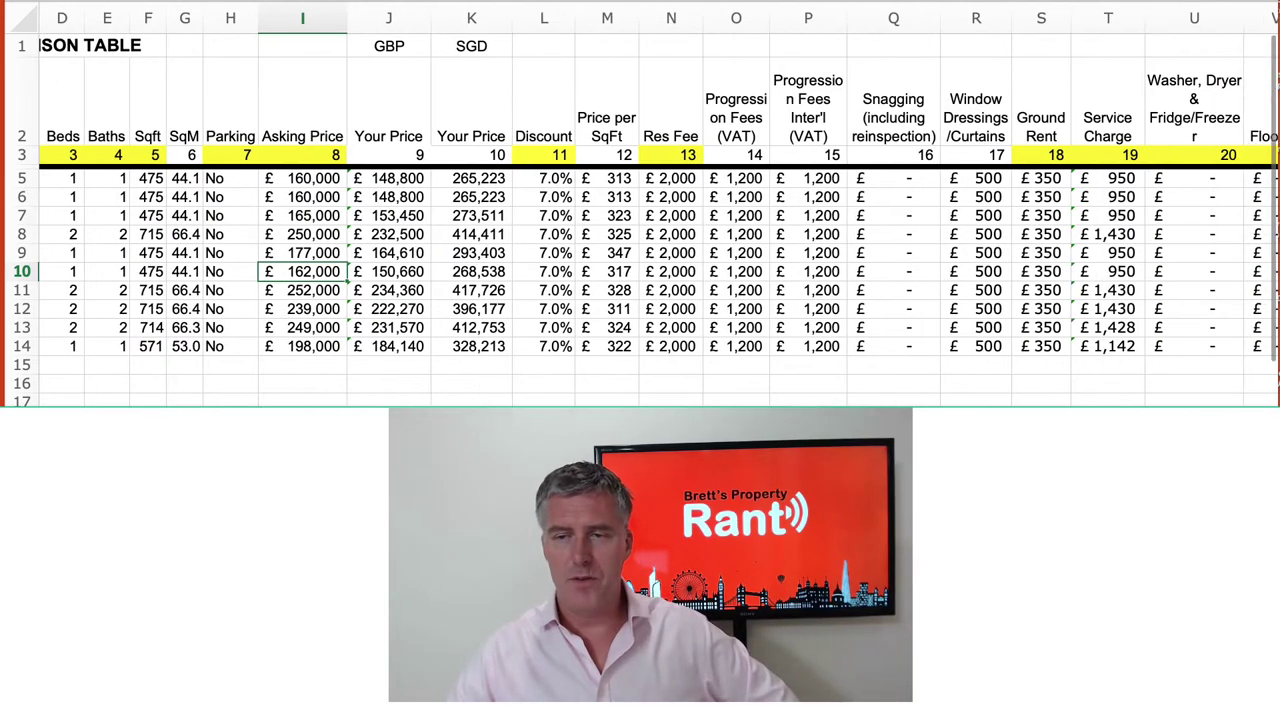
pyautogui.hscroll(3, 640, 200)
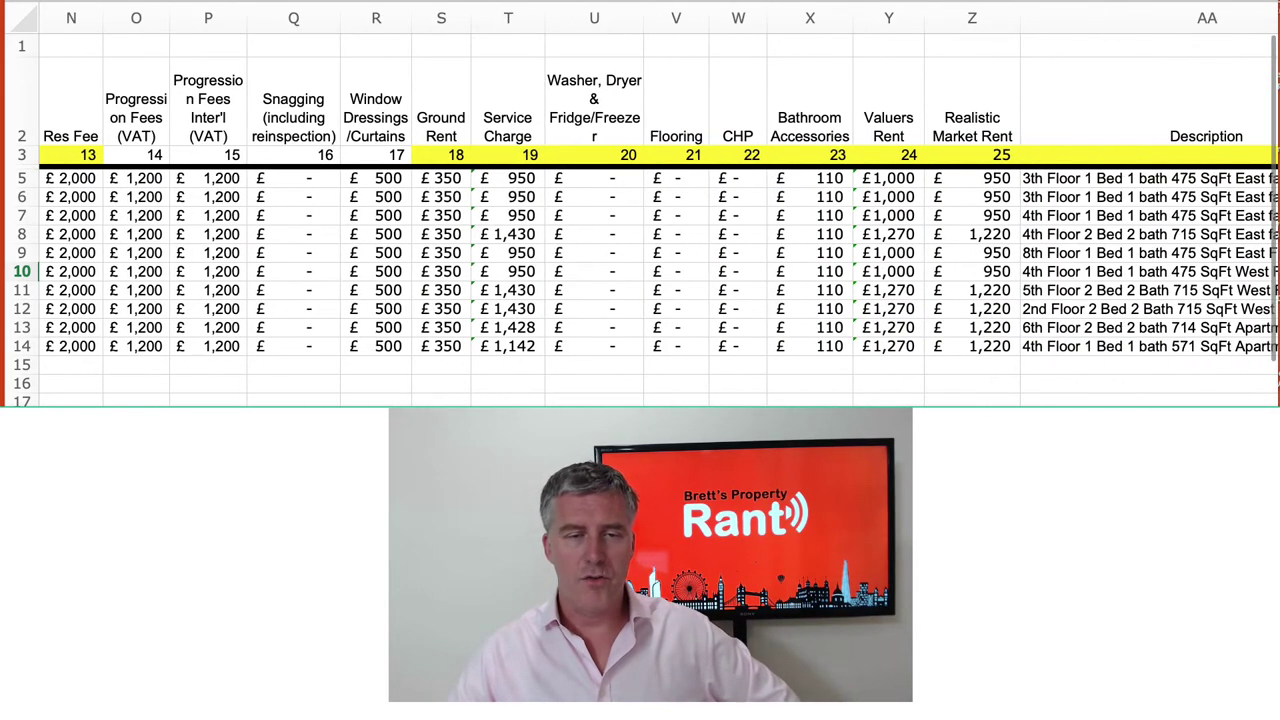
pyautogui.hscroll(2, 640, 200)
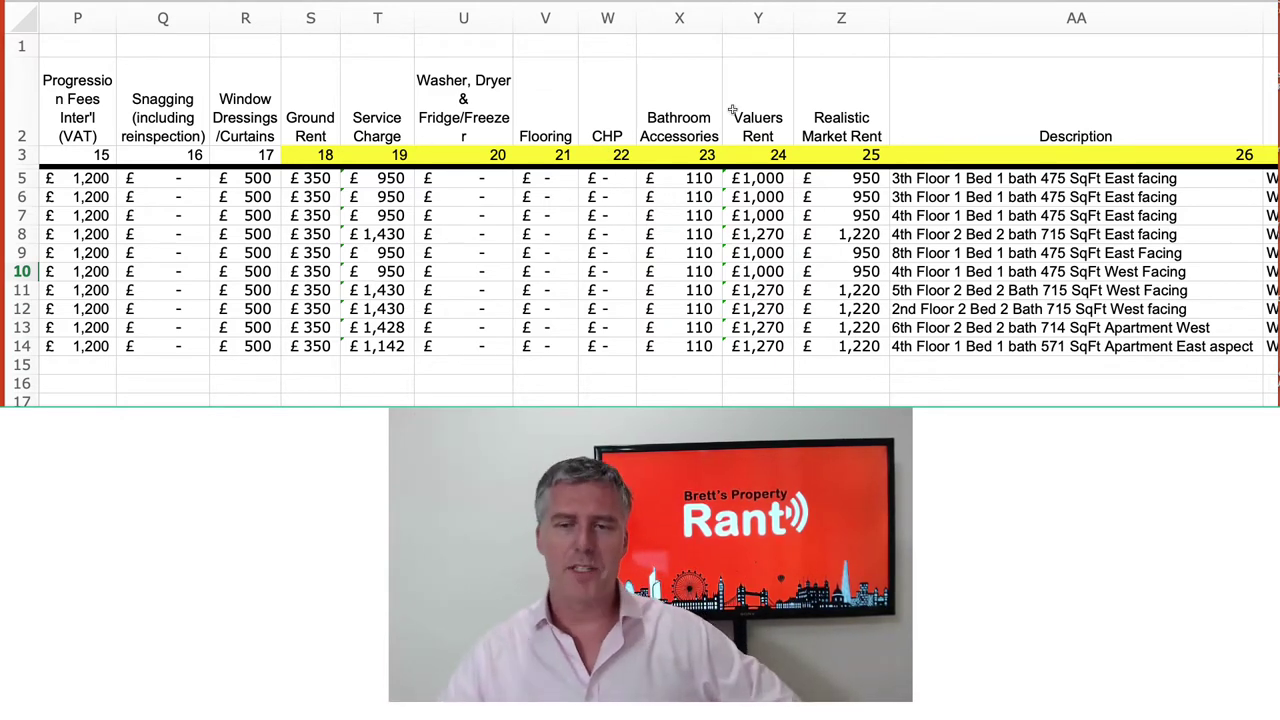
pyautogui.moveTo(750, 98); pyautogui.dragTo(757, 346)
pyautogui.moveTo(850, 88); pyautogui.dragTo(857, 352)
pyautogui.click(760, 271)
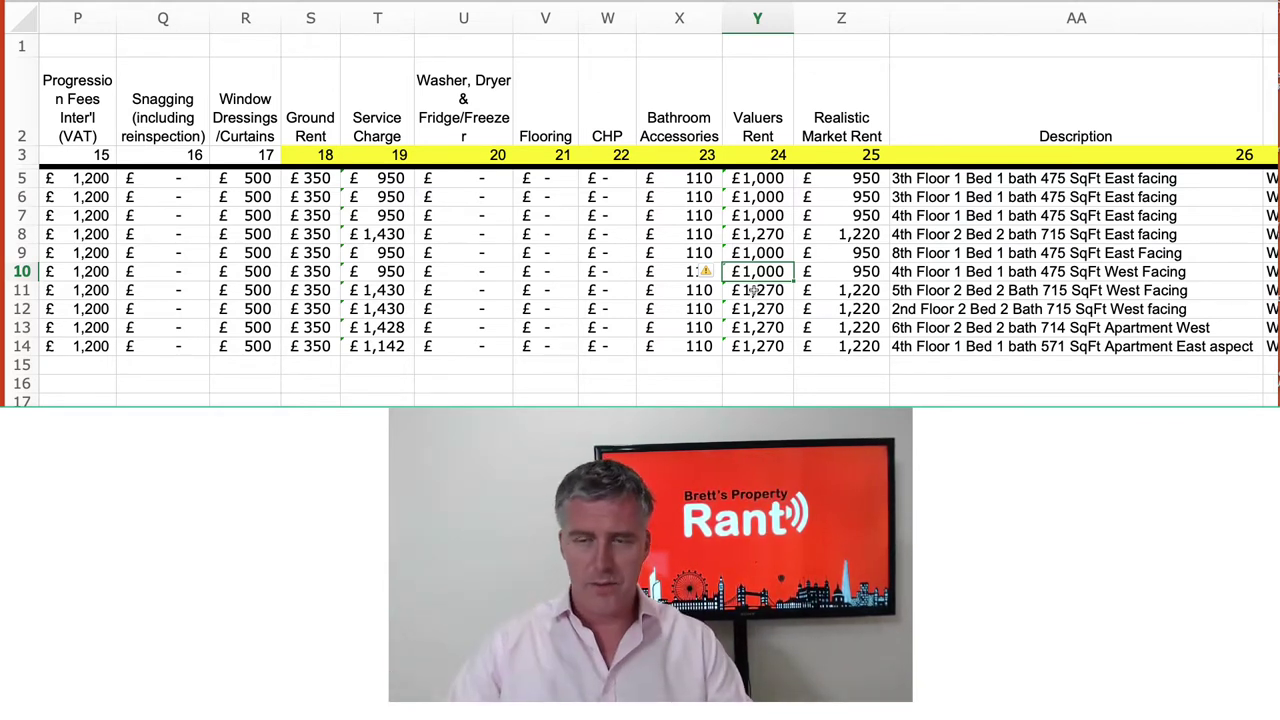
# Examine each plot's description, expected exchange date, stage payment, expected completion date and total stage payments percentage
pyautogui.press('Right')
pyautogui.press('Right')
pyautogui.press('Right')
pyautogui.press('Right')
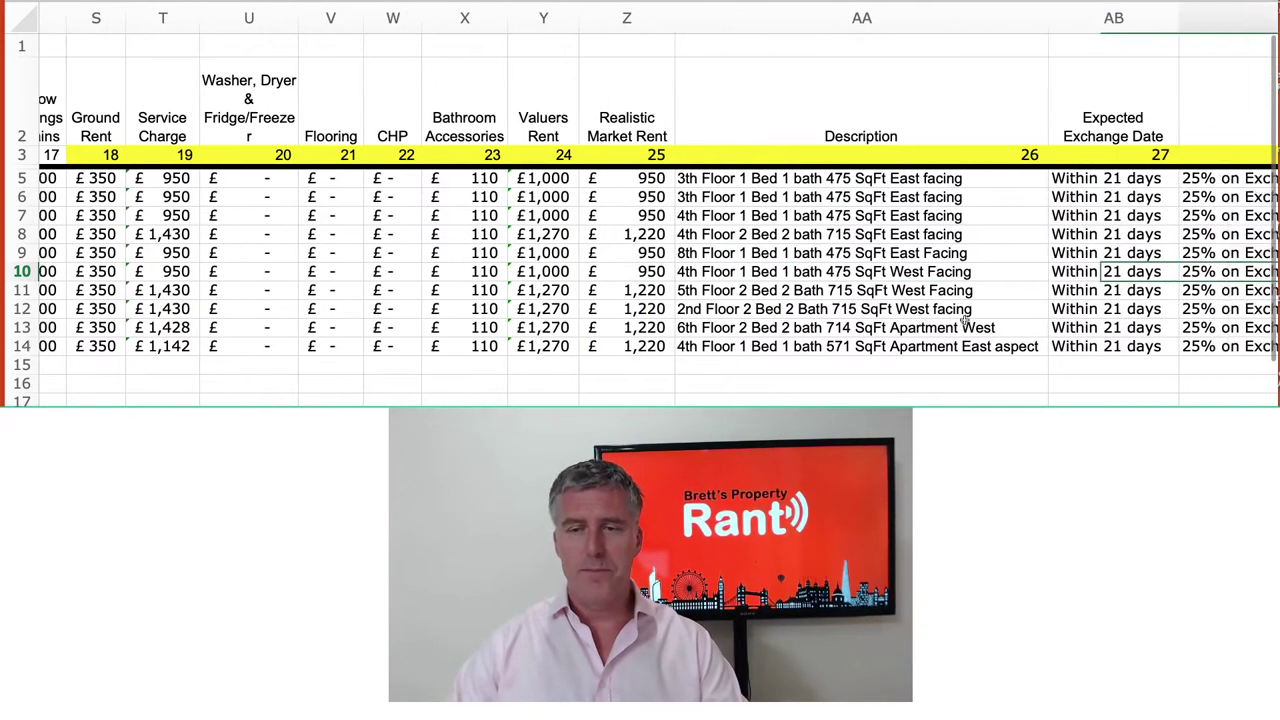
pyautogui.press('Right')
pyautogui.press('Left')
pyautogui.press('Left')
pyautogui.press('Right')
pyautogui.press('Right')
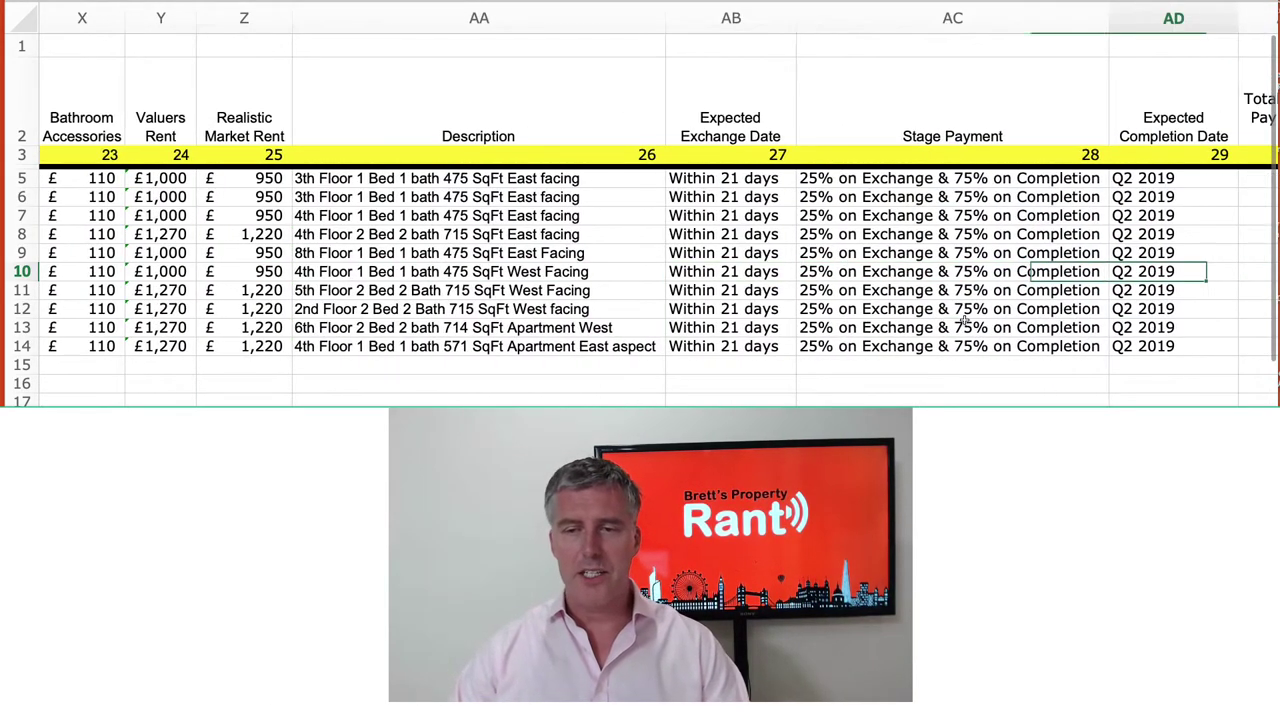
pyautogui.press('Right')
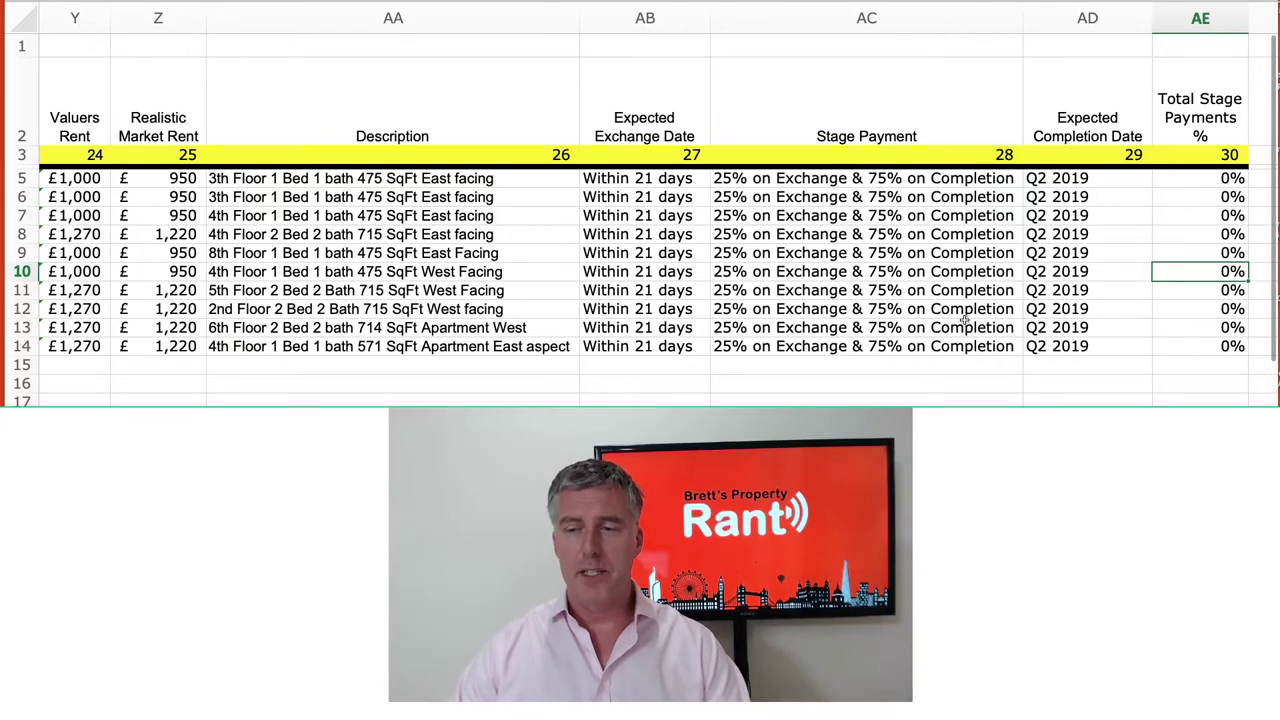
pyautogui.hscroll(1, 964, 320)
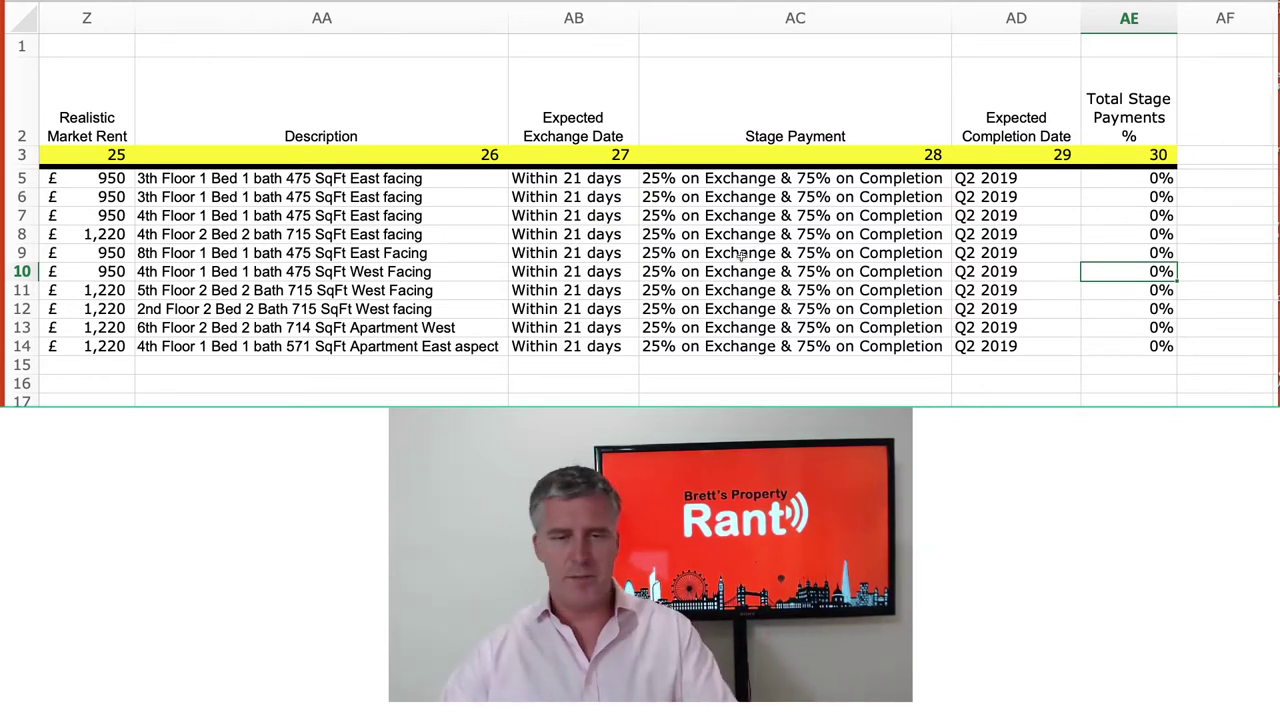
# Return to the start of the plot comparison table and examine the plot numbers, bedrooms and floors
pyautogui.hscroll(-15, 640, 260)
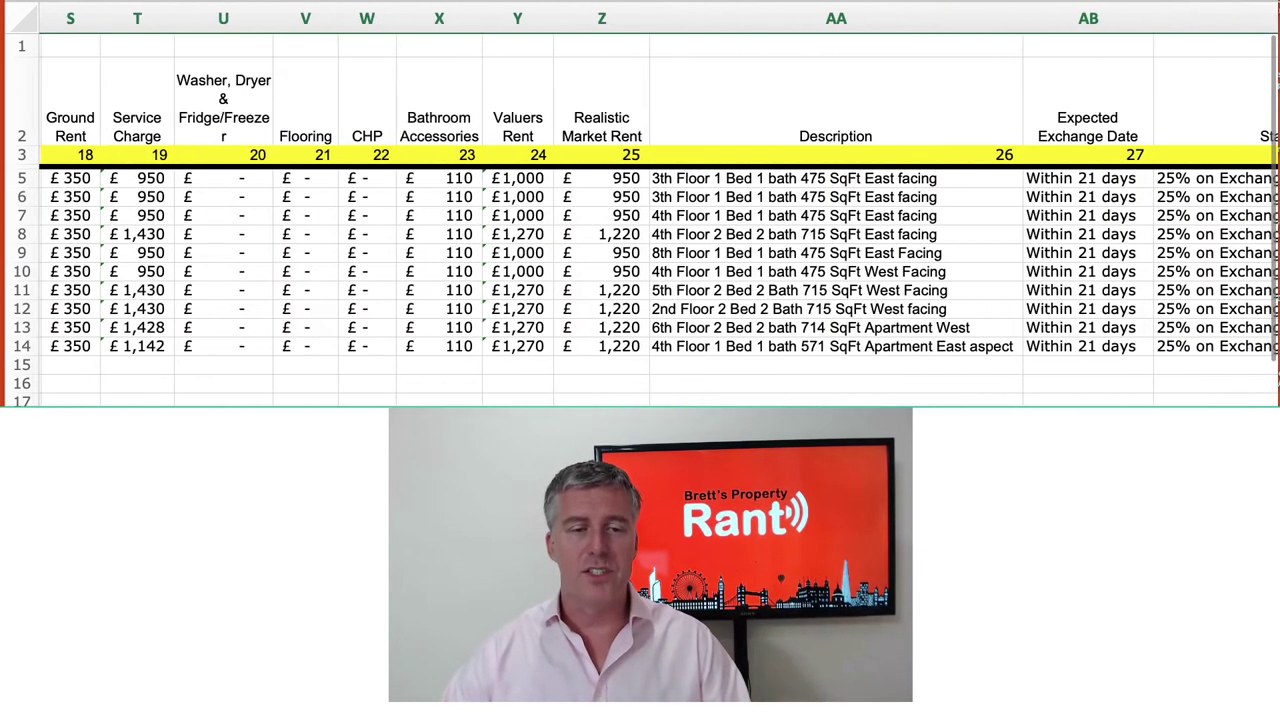
pyautogui.hscroll(-6, 640, 260)
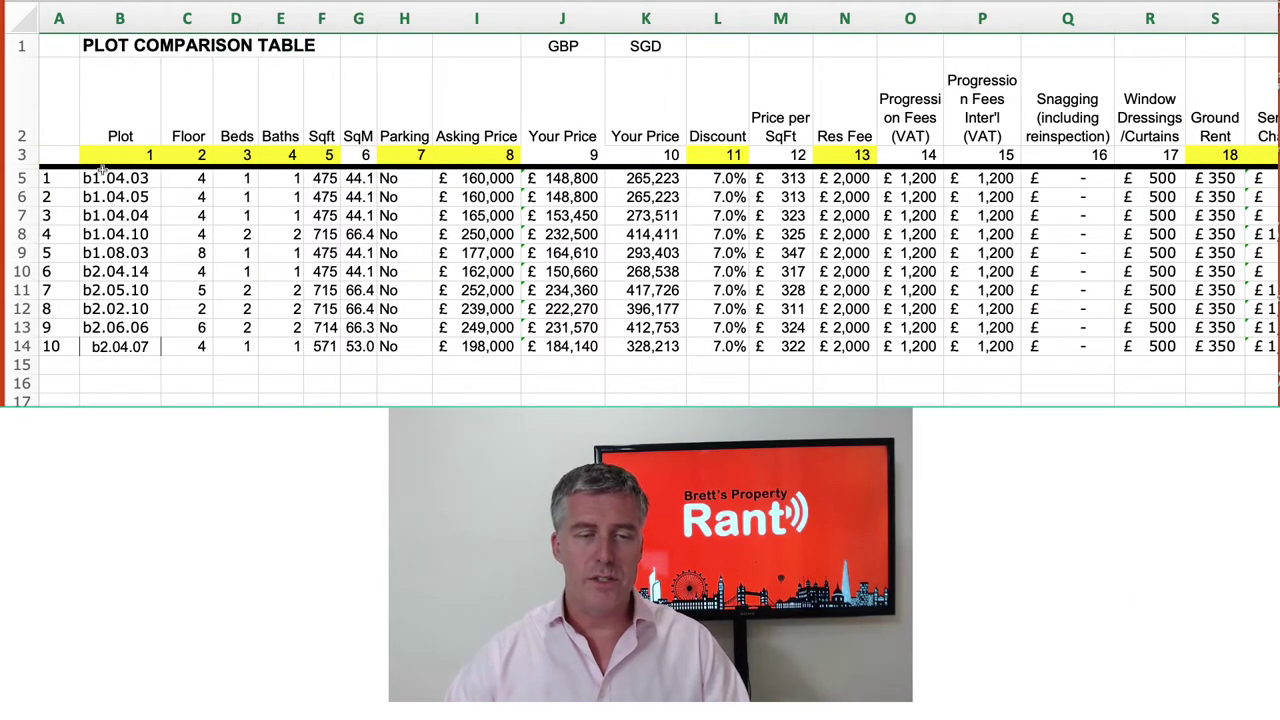
pyautogui.moveTo(108, 178); pyautogui.dragTo(114, 328)
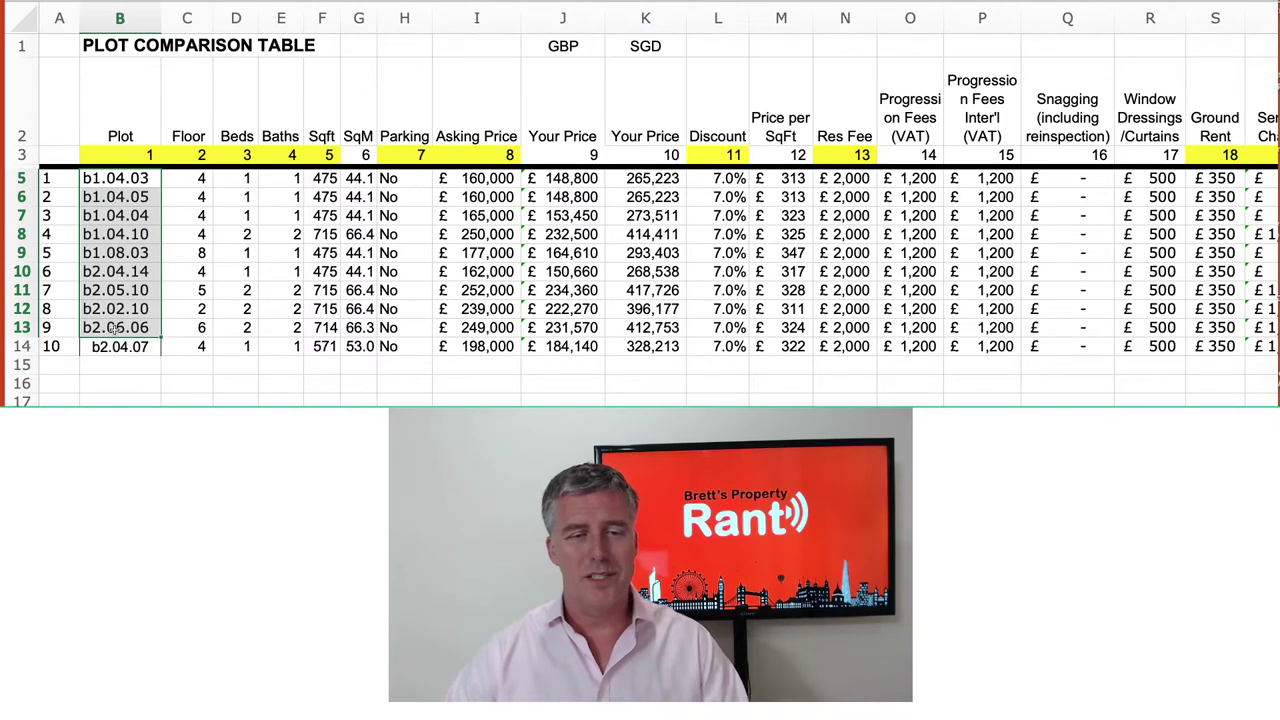
pyautogui.moveTo(236, 178); pyautogui.dragTo(231, 342)
pyautogui.moveTo(176, 180); pyautogui.dragTo(187, 343)
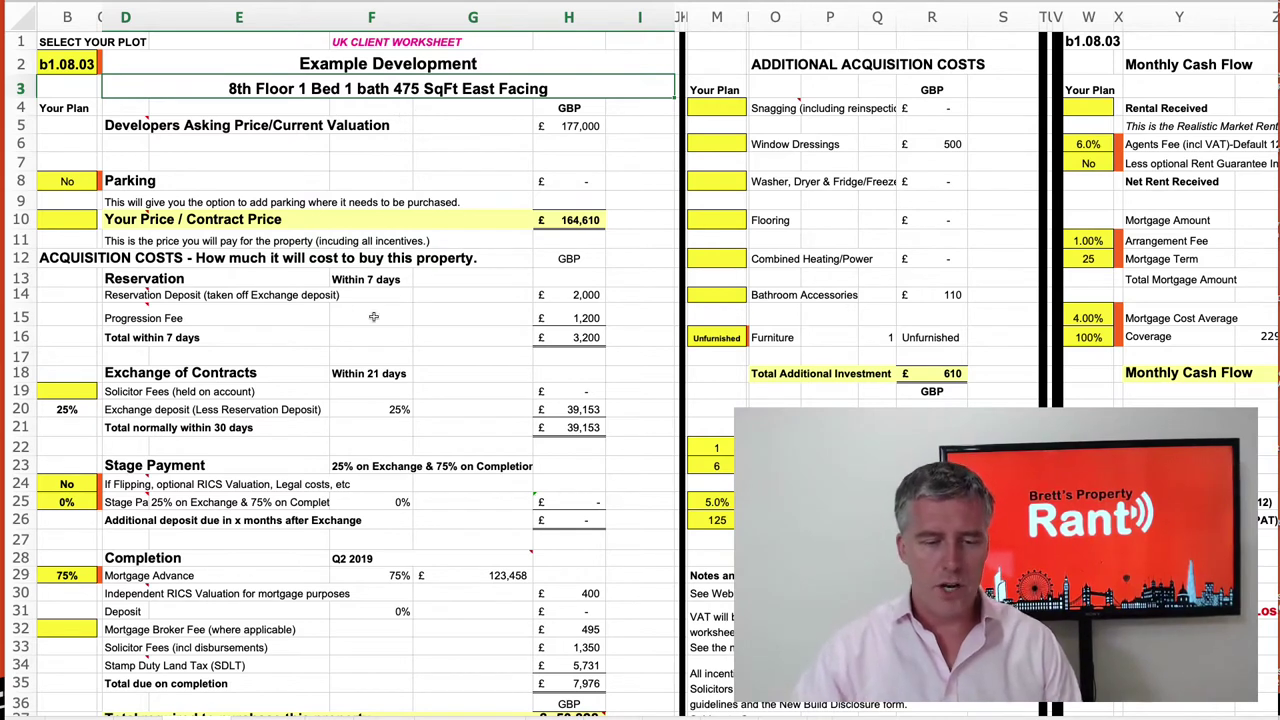
# Check the developer's asking price in the UK client worksheet and view the list of plots available for selection
pyautogui.hscroll(10, 370, 462)
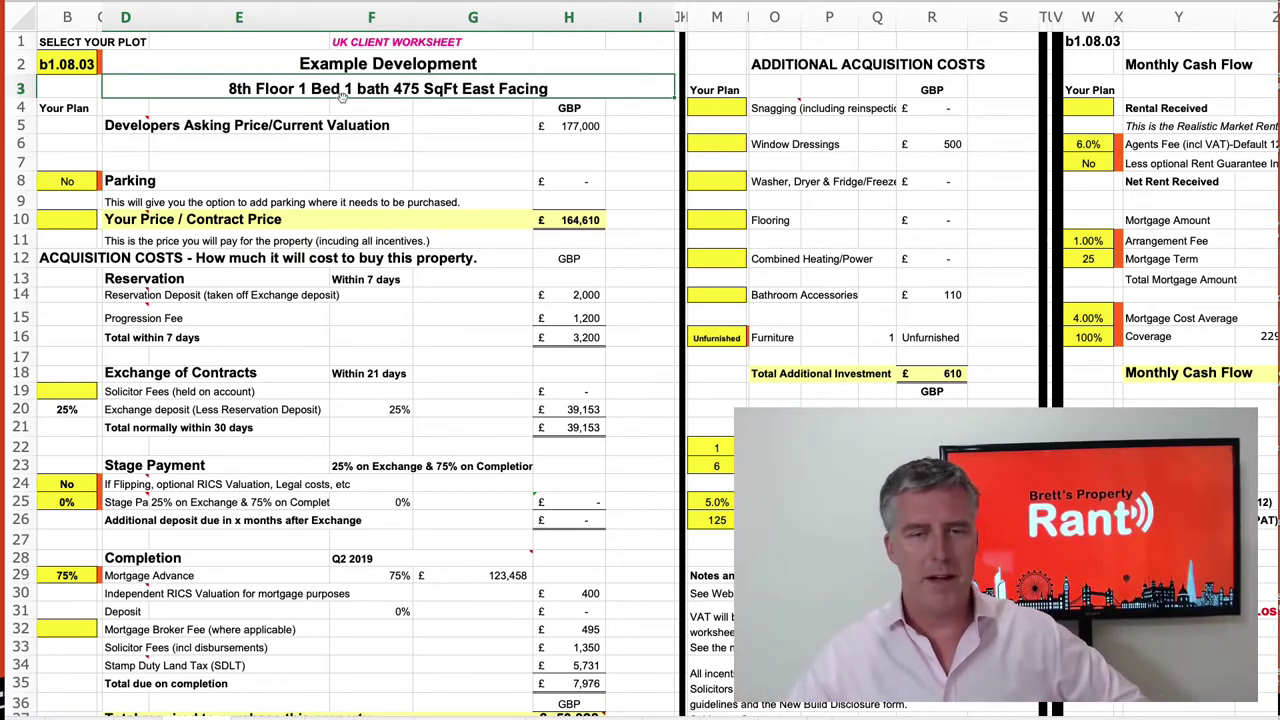
pyautogui.click(568, 129)
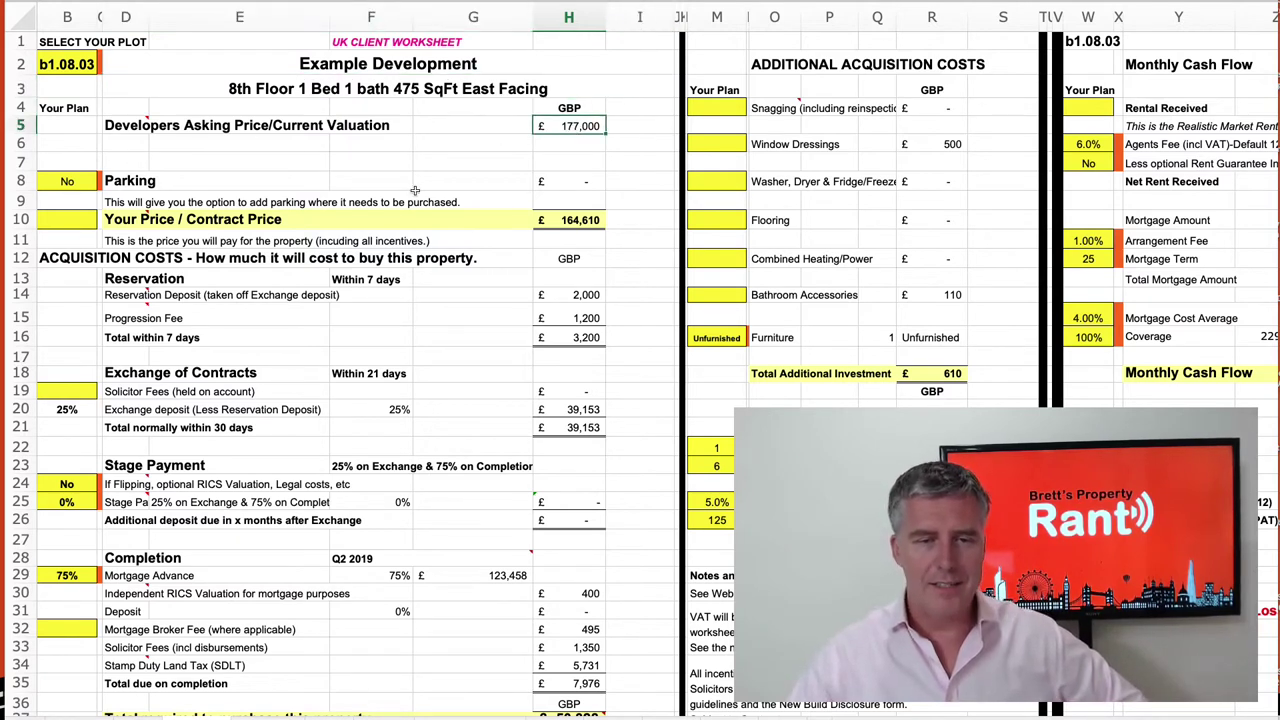
pyautogui.click(89, 181)
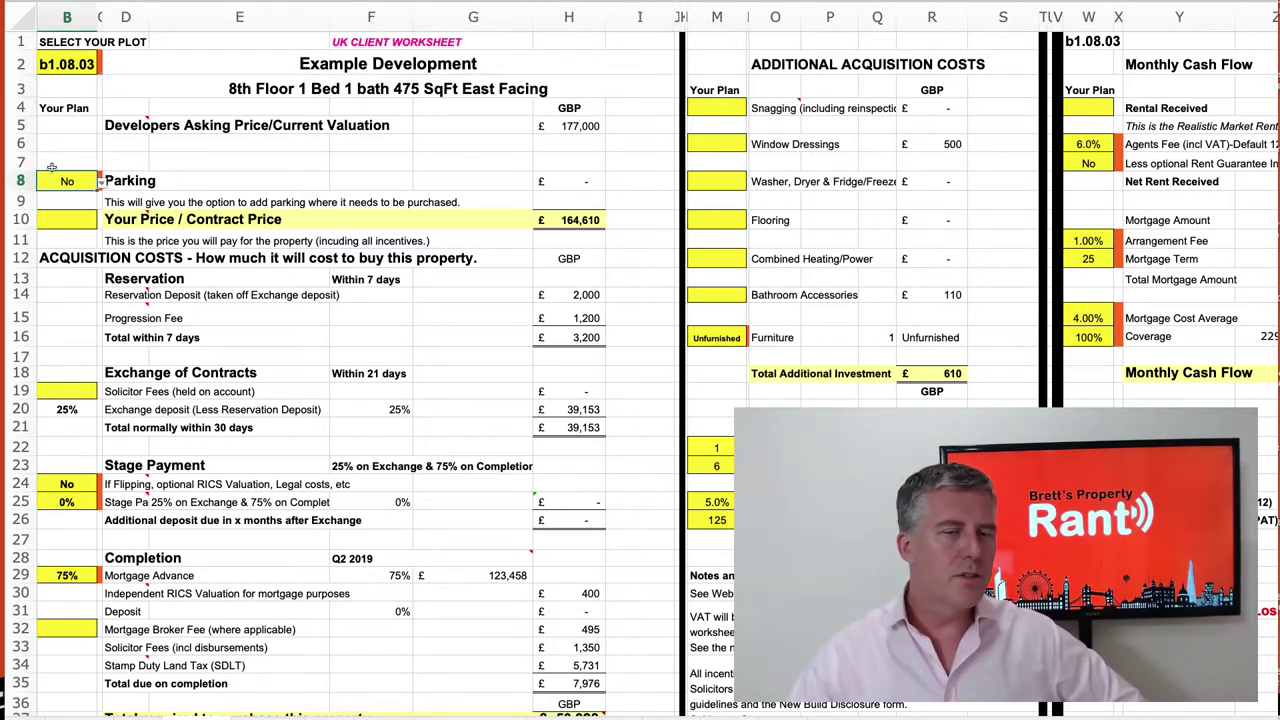
pyautogui.click(68, 64)
pyautogui.click(102, 66)
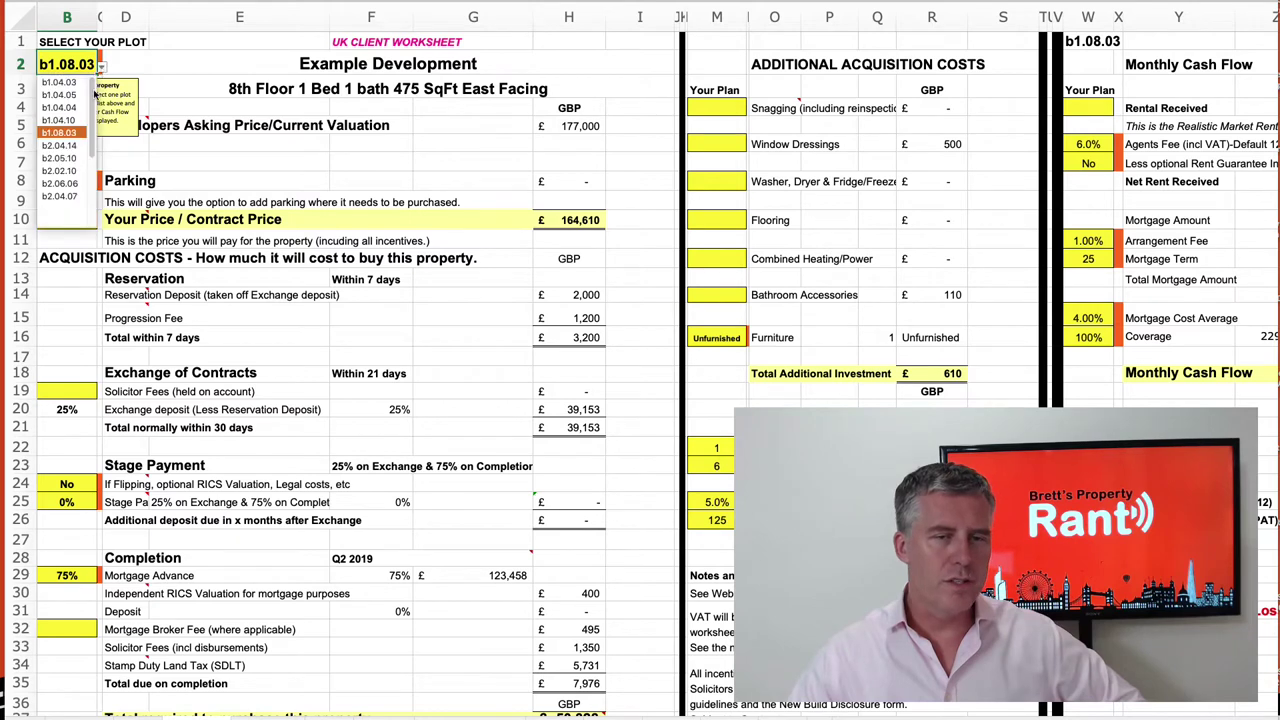
pyautogui.click(78, 170)
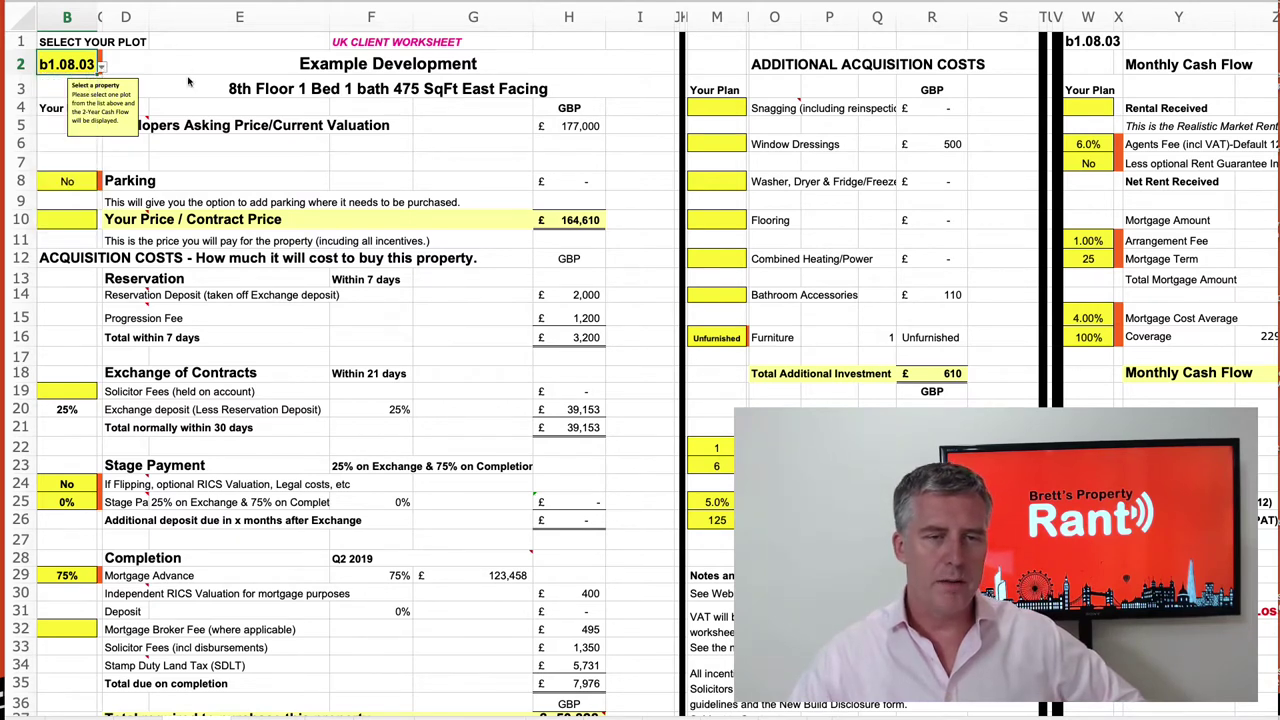
# Set the Parking option in the Your Plan column to Yes
pyautogui.click(82, 184)
pyautogui.click(101, 186)
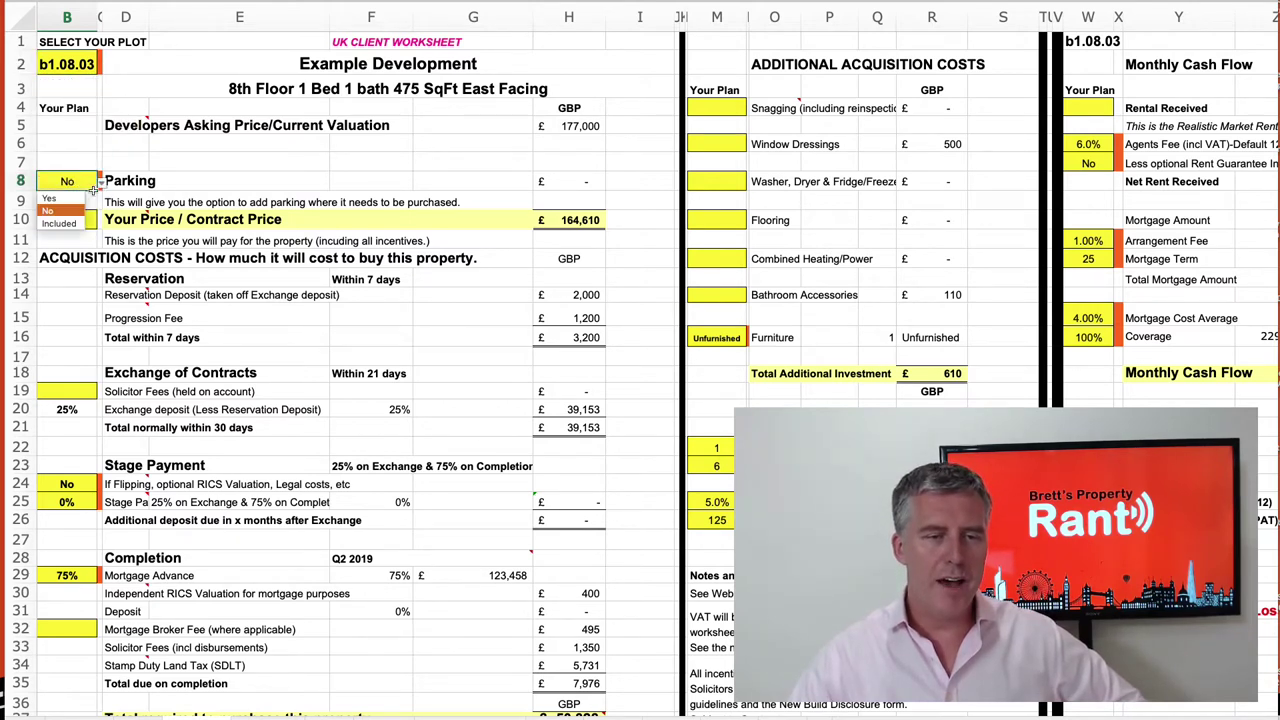
pyautogui.click(75, 205)
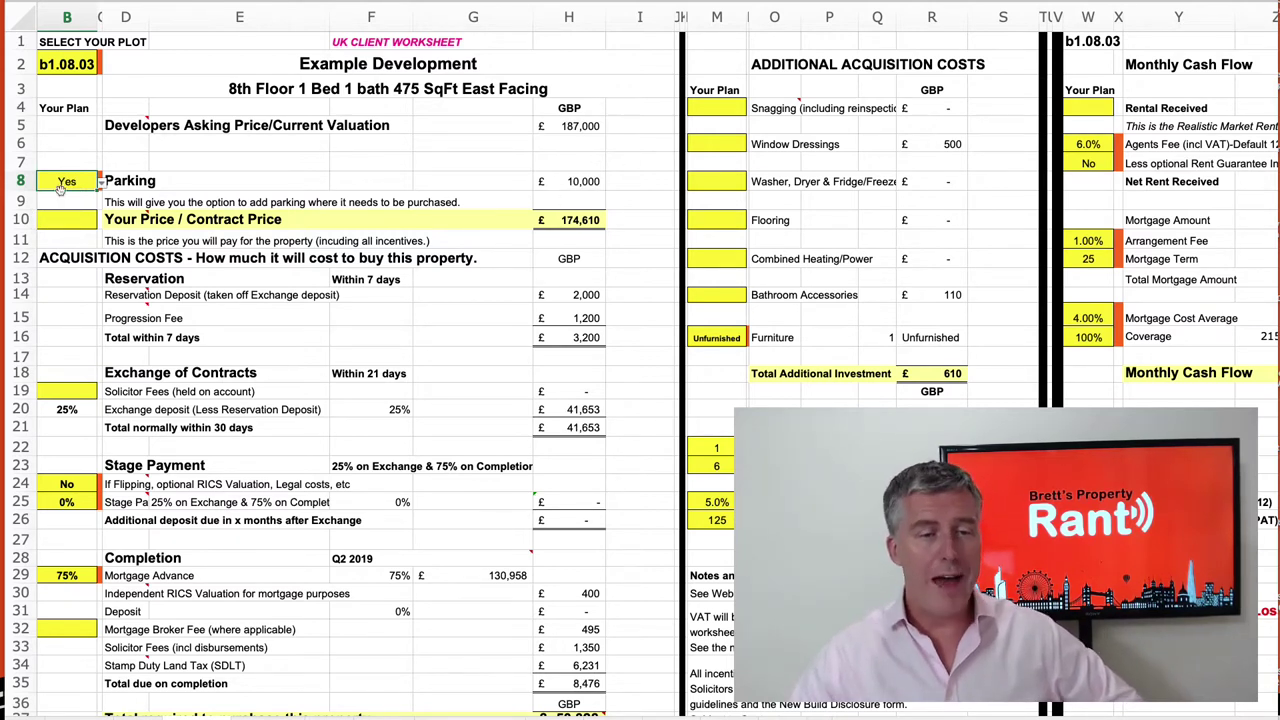
# Try 170000 as the Your Plan value for Your Price / Contract Price and undo the entry
pyautogui.click(65, 219)
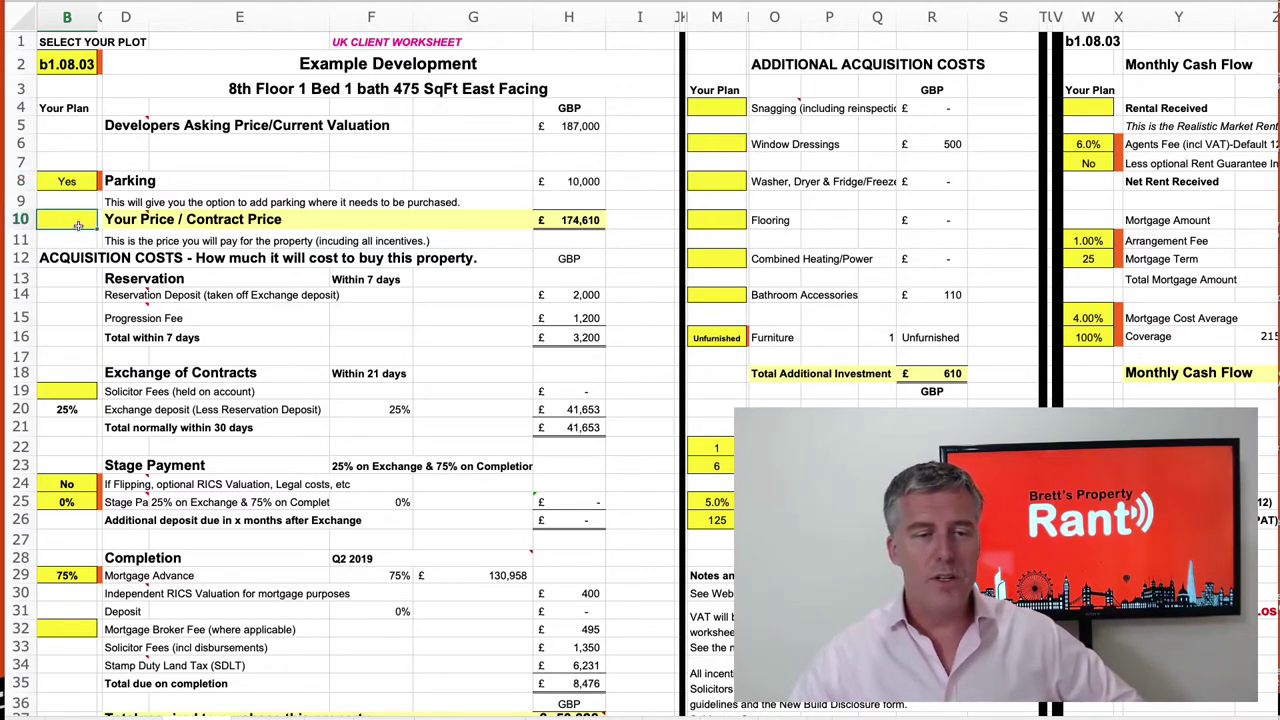
pyautogui.write('17')
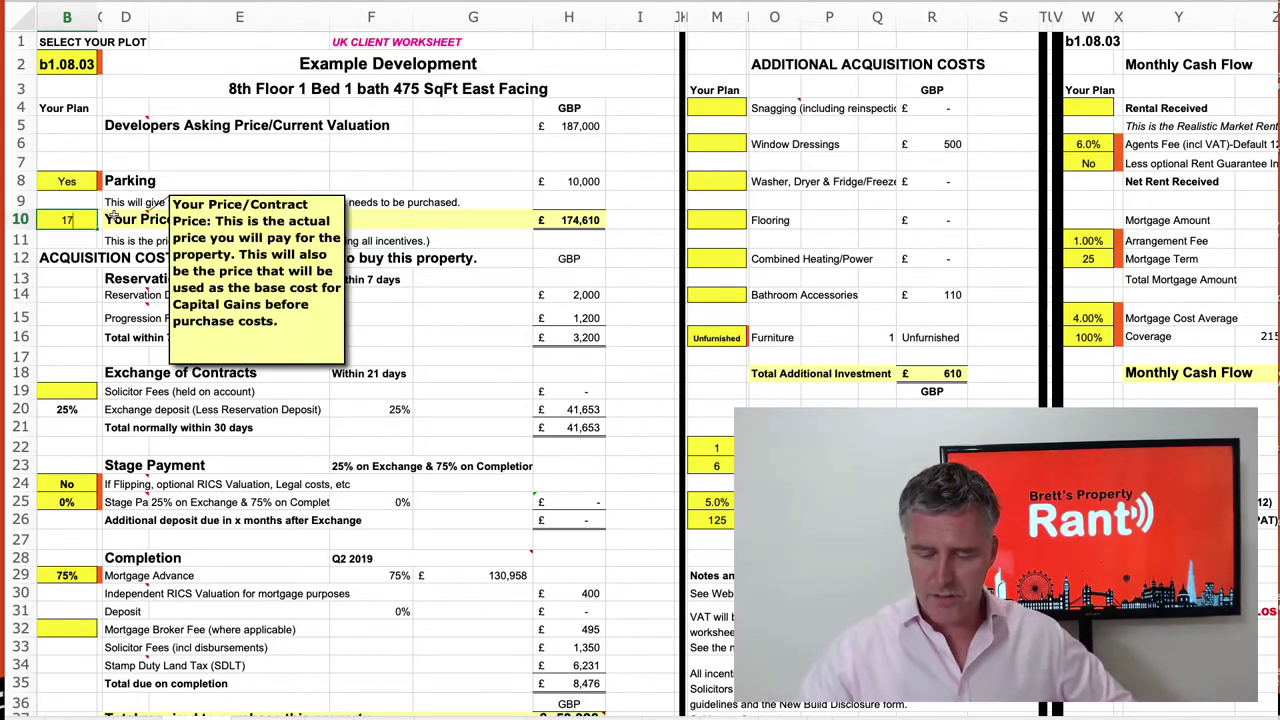
pyautogui.write('0000')
pyautogui.press('Return')
pyautogui.press('Up')
pyautogui.hotkey('ctrl', 'z')
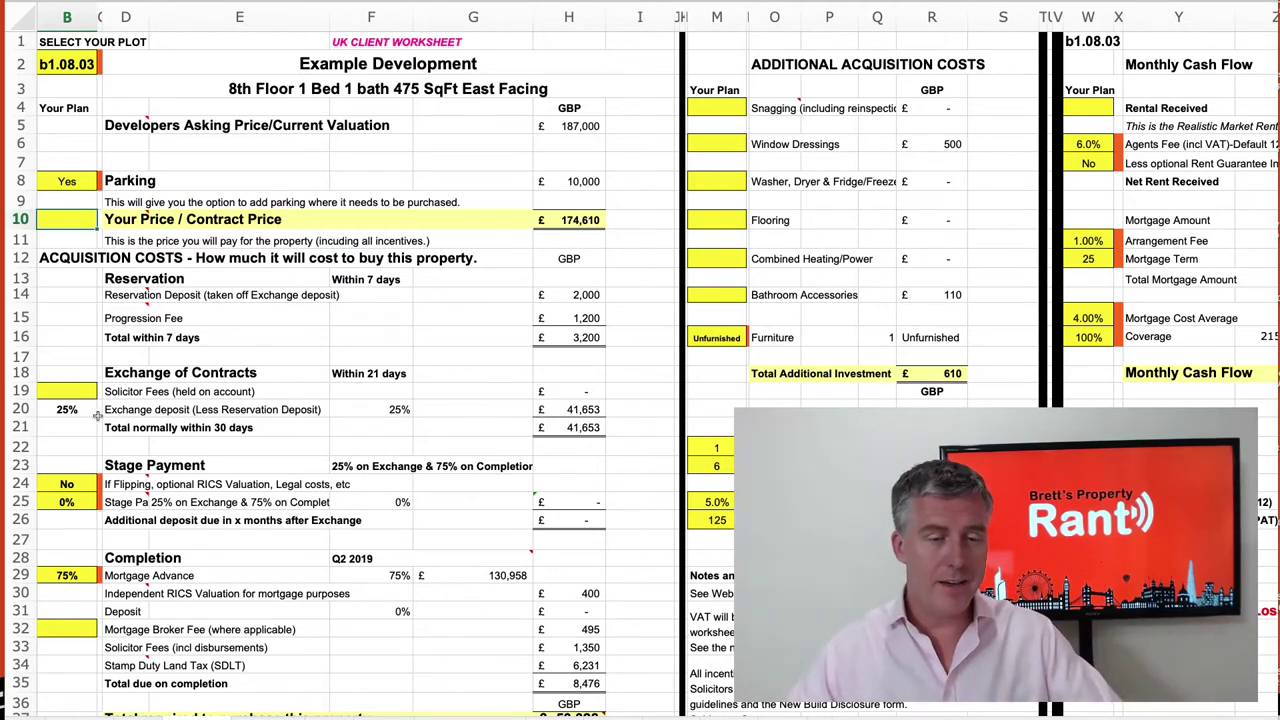
# Enter 750 as the Your Plan value for the solicitor fees held on account under Exchange of Contracts
pyautogui.click(68, 390)
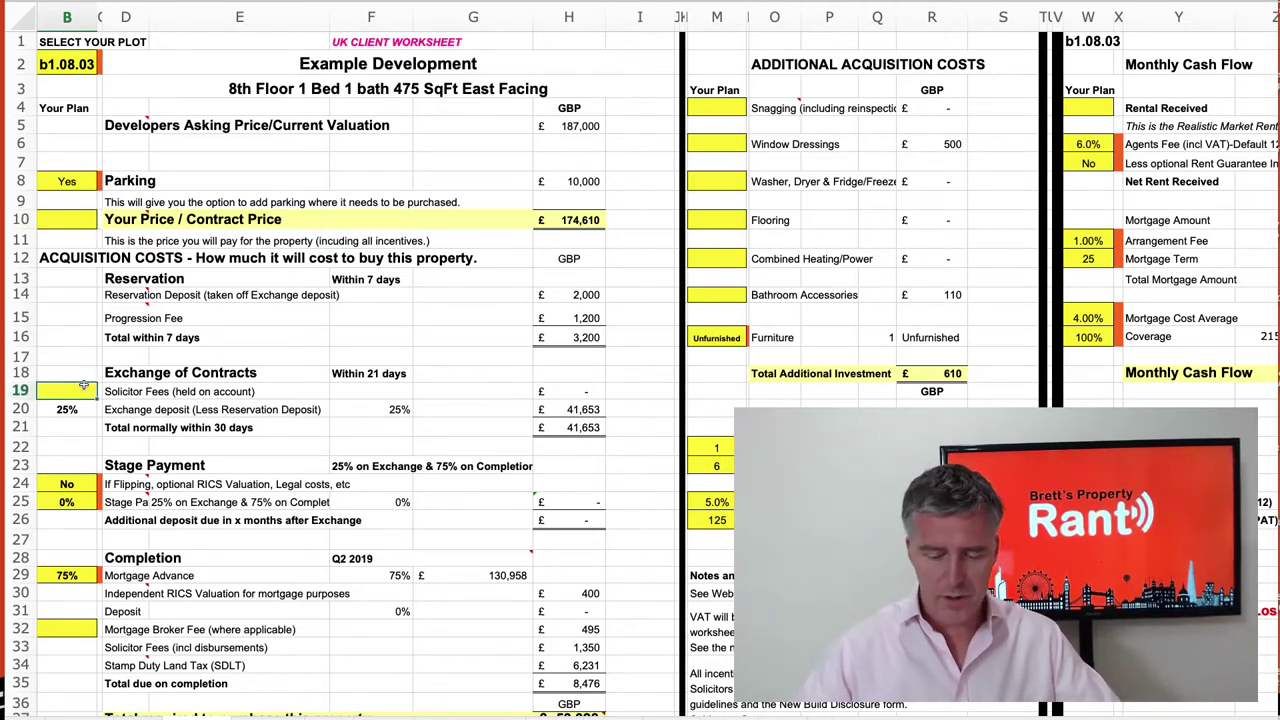
pyautogui.write('750')
pyautogui.press('Up')
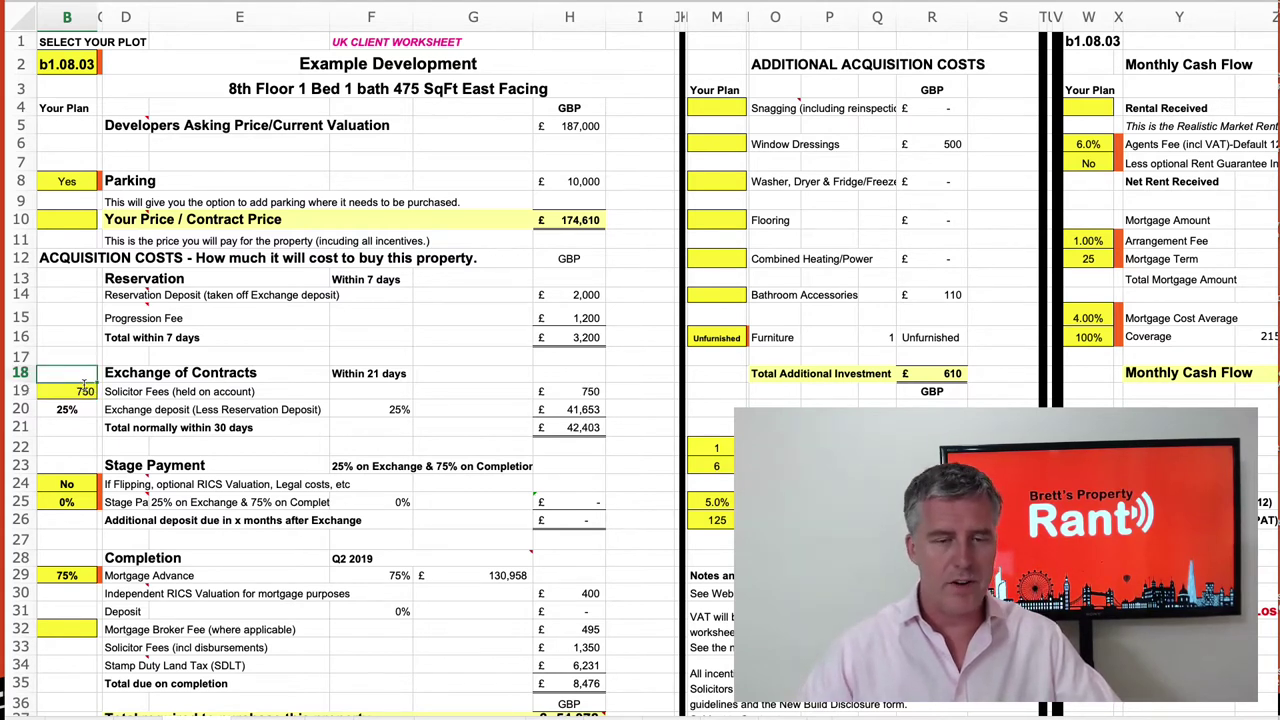
pyautogui.press('Down')
pyautogui.press('Down')
pyautogui.press('Down')
pyautogui.press('Down')
pyautogui.press('Down')
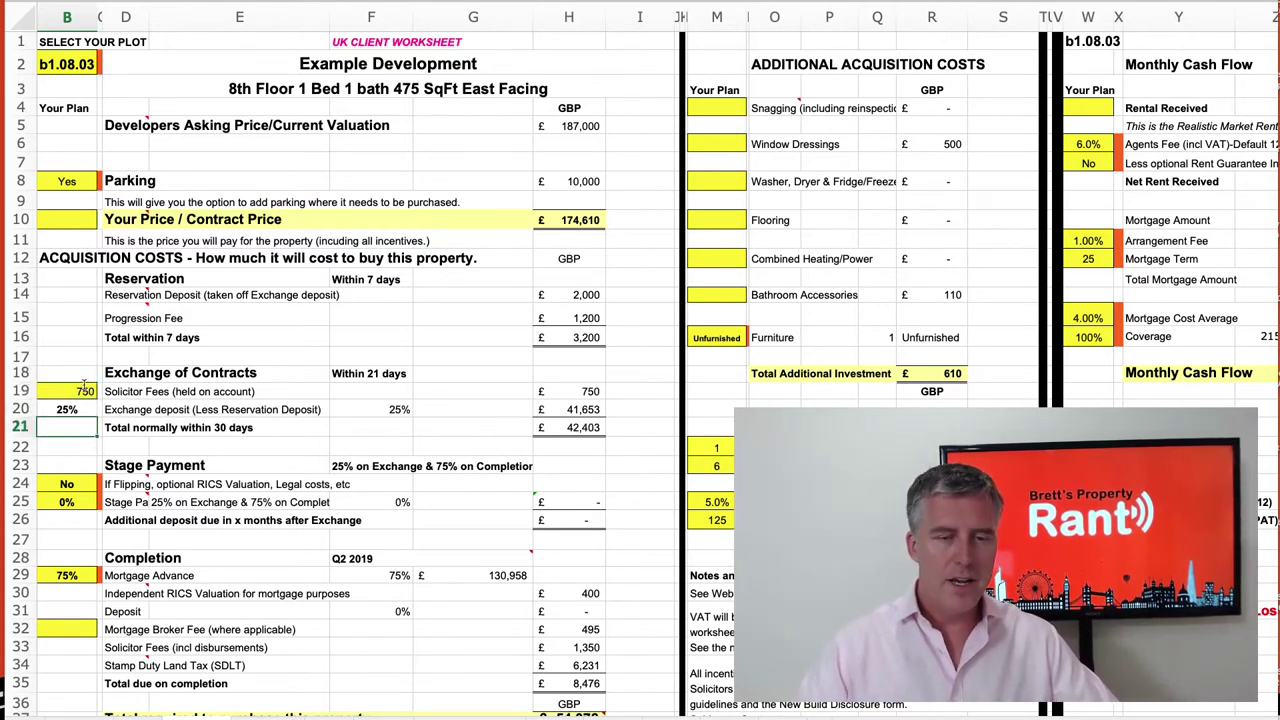
# View the choices for the optional flipping costs (RICS Valuation, Legal costs) under Stage Payment, keeping the selection as it is
pyautogui.press('Down')
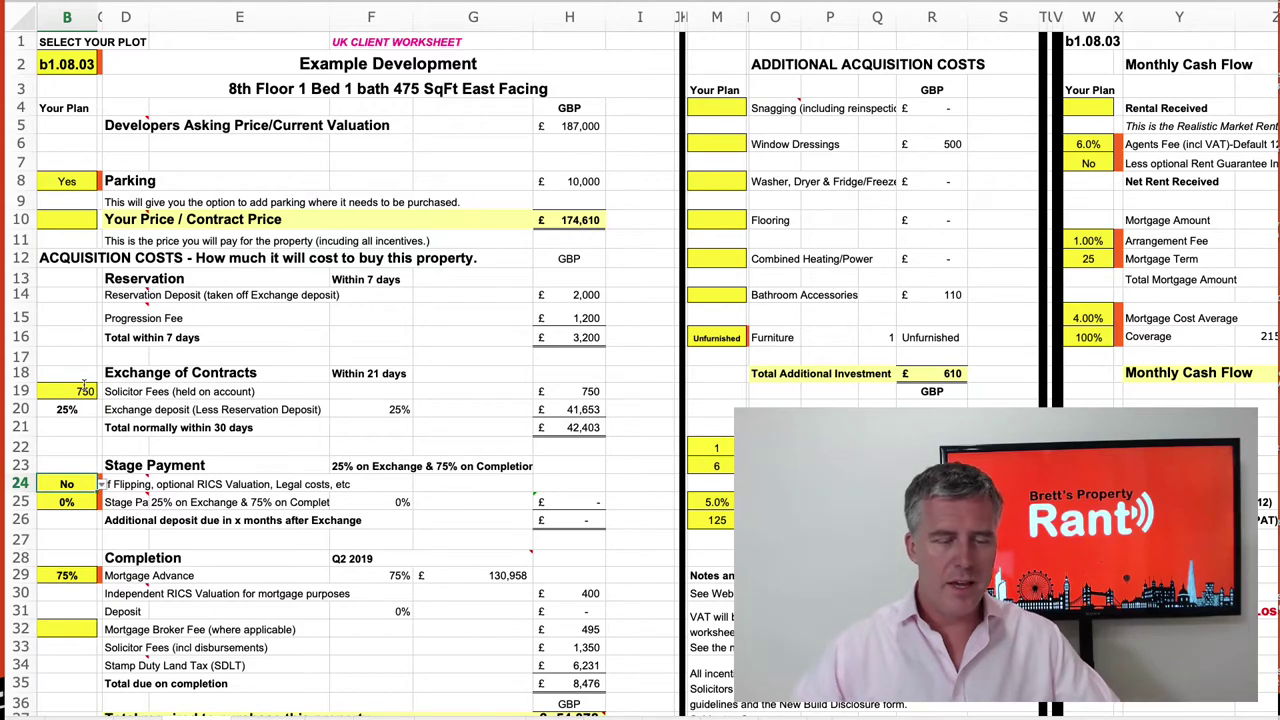
pyautogui.scroll(-2, 185, 450)
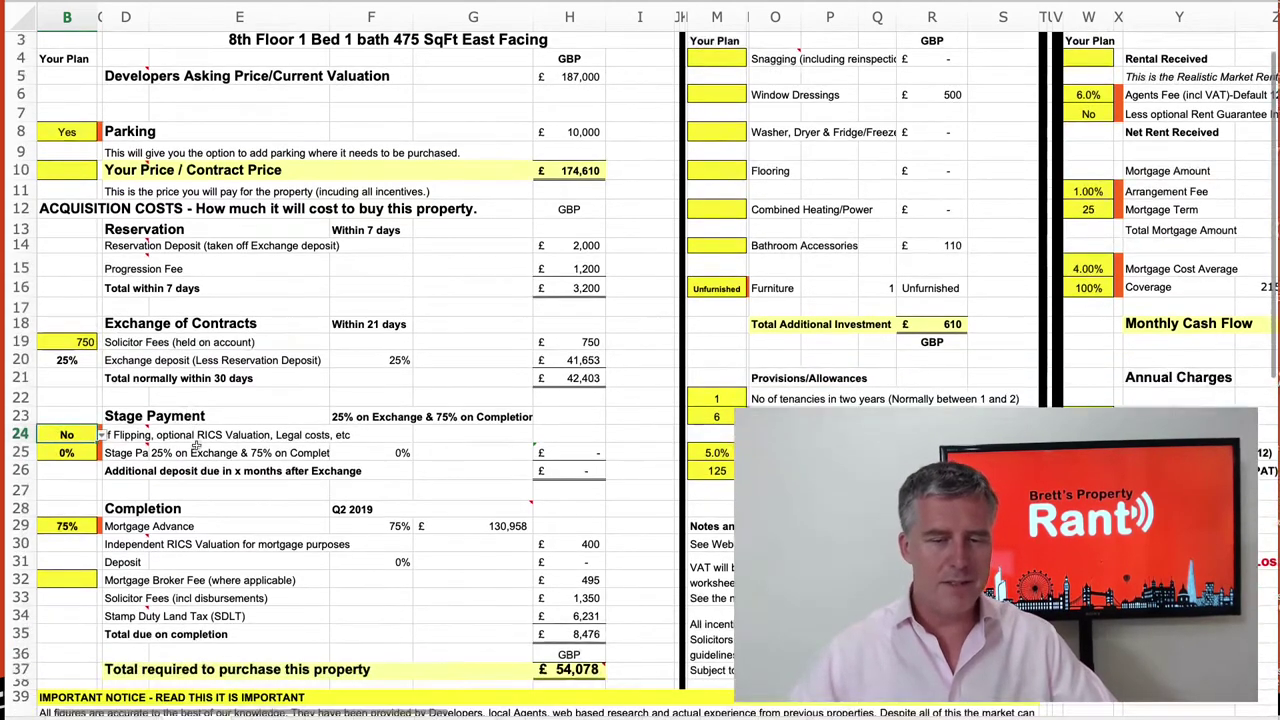
pyautogui.scroll(-3, 203, 435)
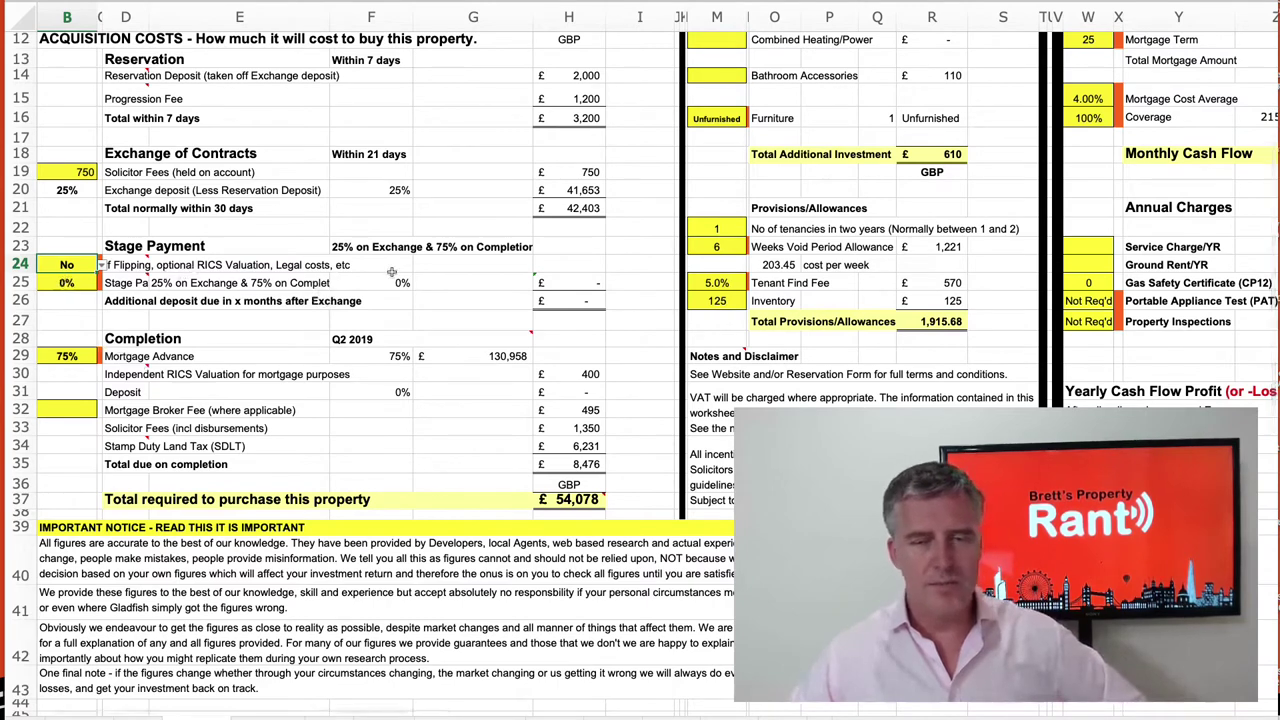
pyautogui.click(100, 266)
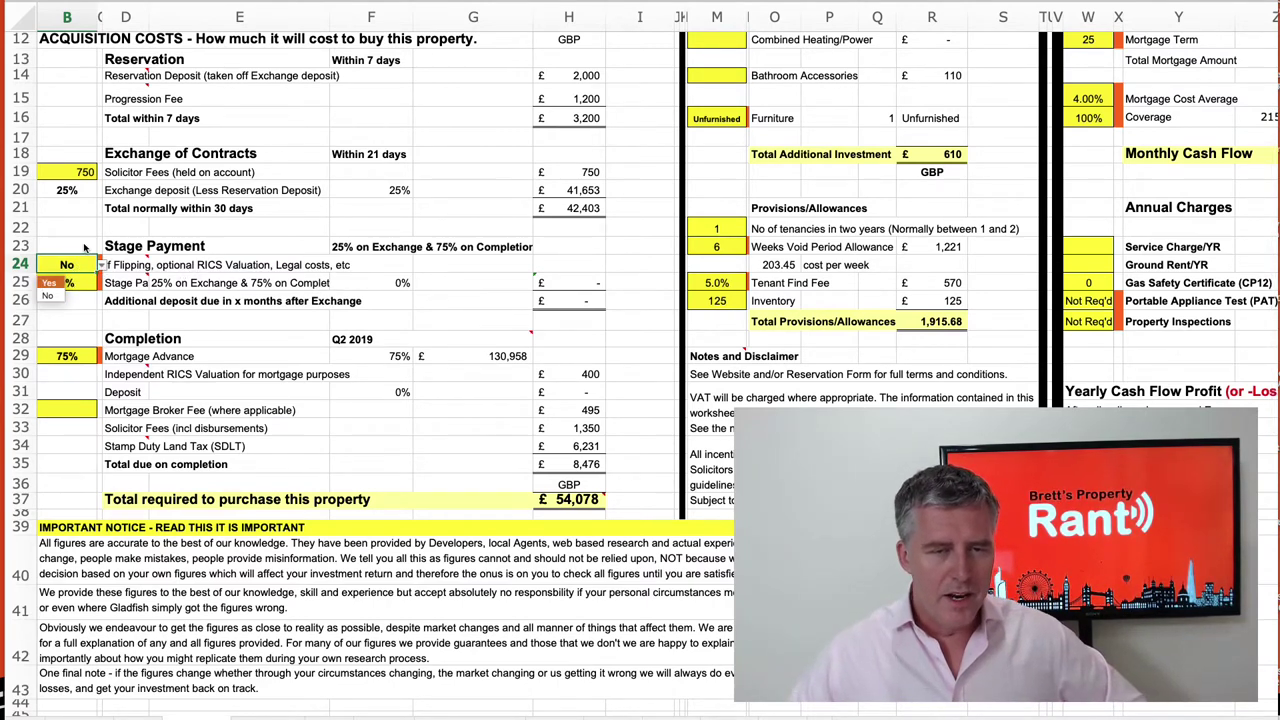
pyautogui.press('Escape')
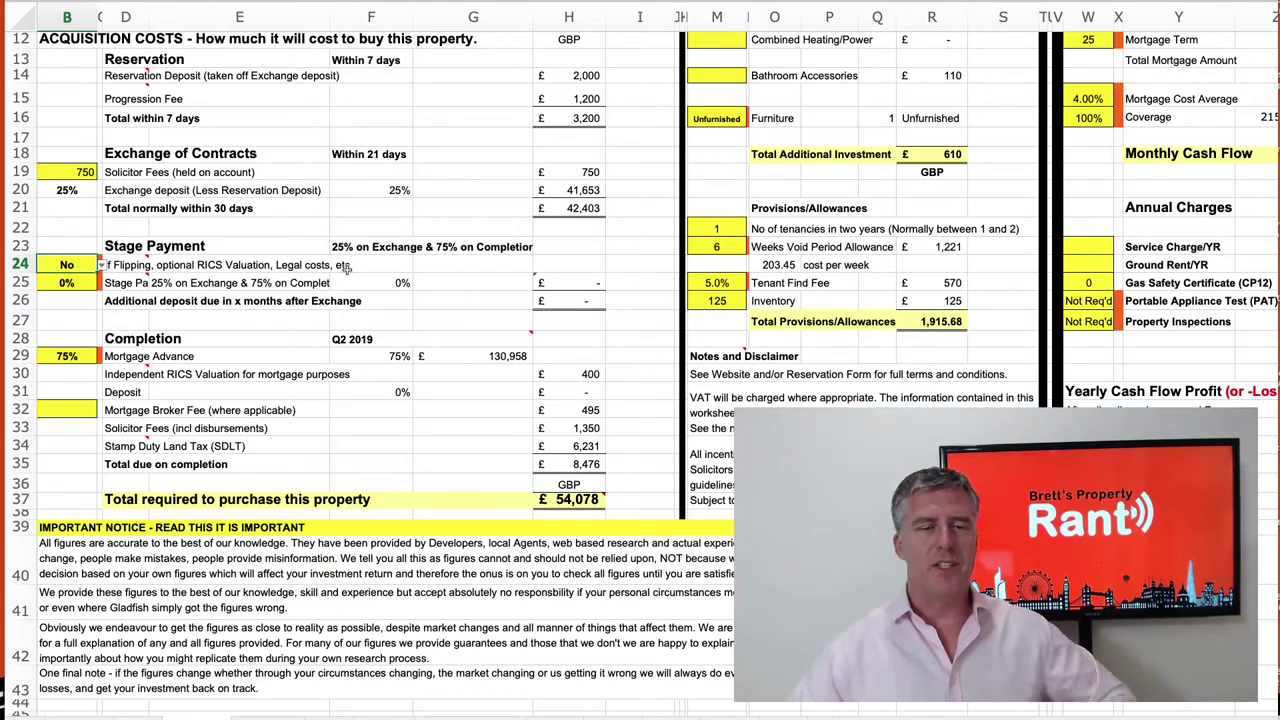
# Set the Your Plan stage payment percentage to 10% and the exchange deposit percentage to 15%
pyautogui.click(86, 284)
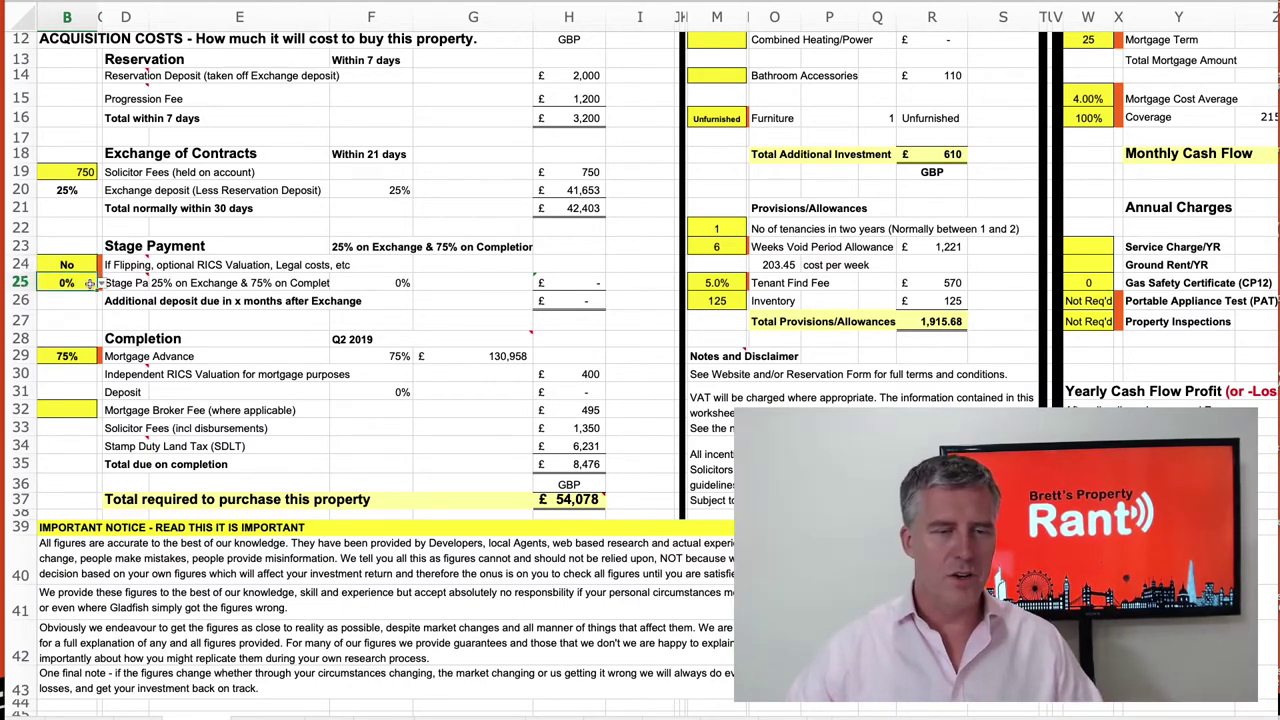
pyautogui.click(101, 286)
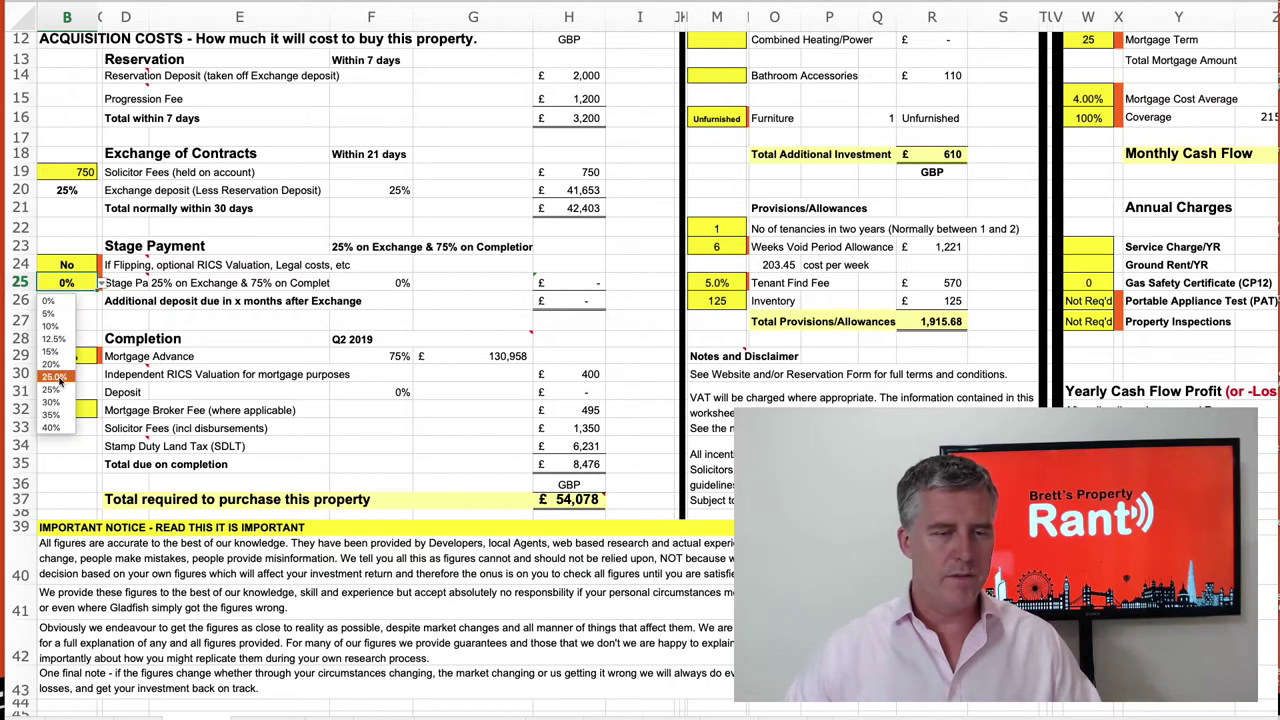
pyautogui.click(55, 327)
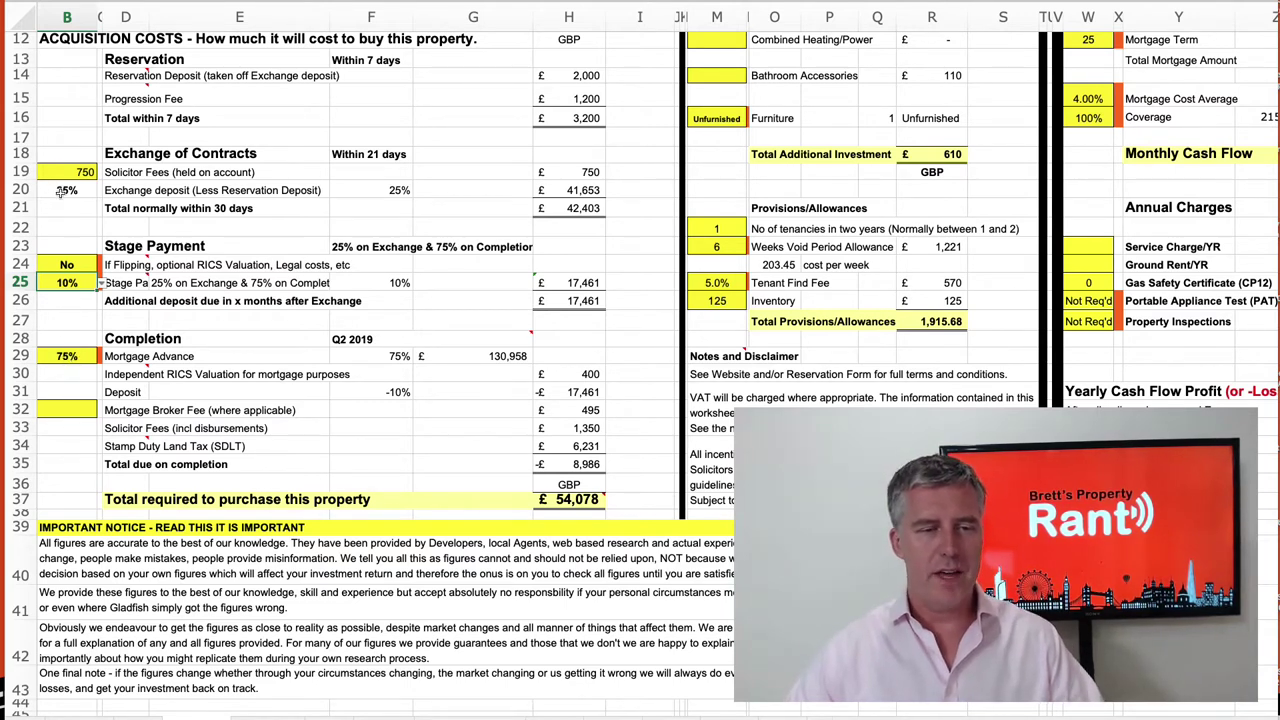
pyautogui.click(73, 192)
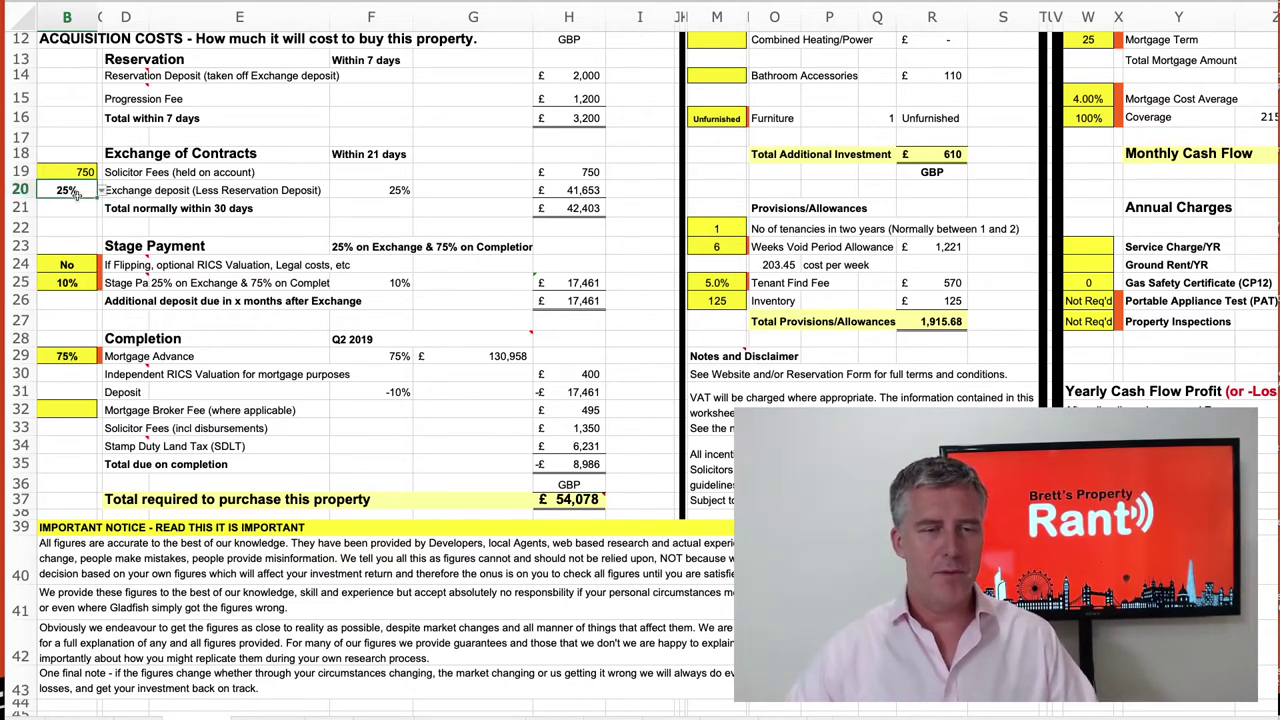
pyautogui.click(101, 195)
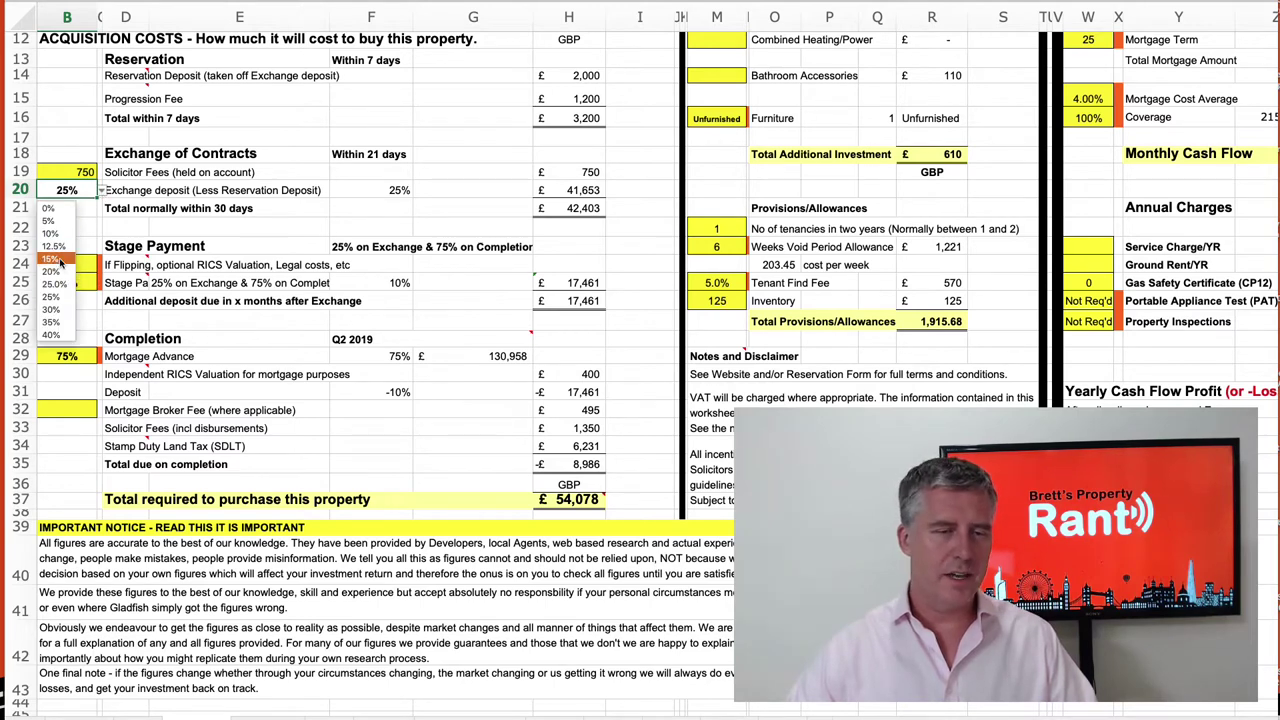
pyautogui.click(62, 263)
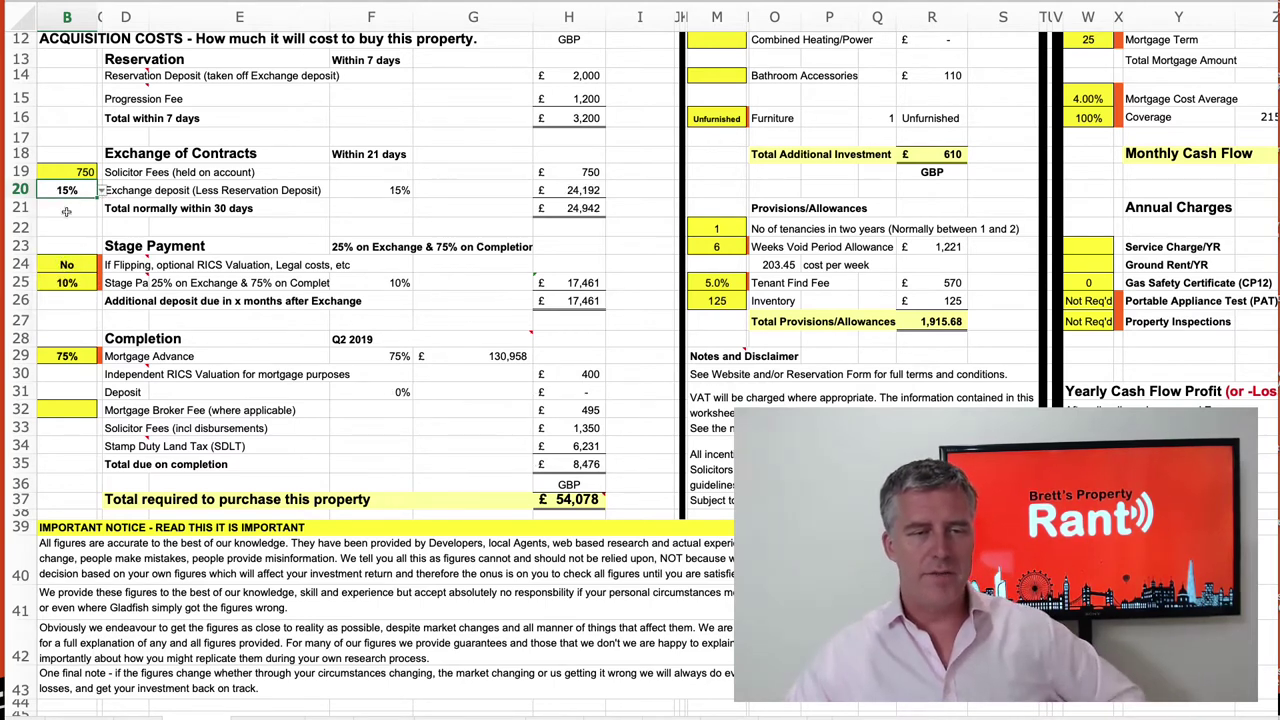
# Try 85% as the Your Plan mortgage advance under Completion and check the total required to purchase the property
pyautogui.click(68, 357)
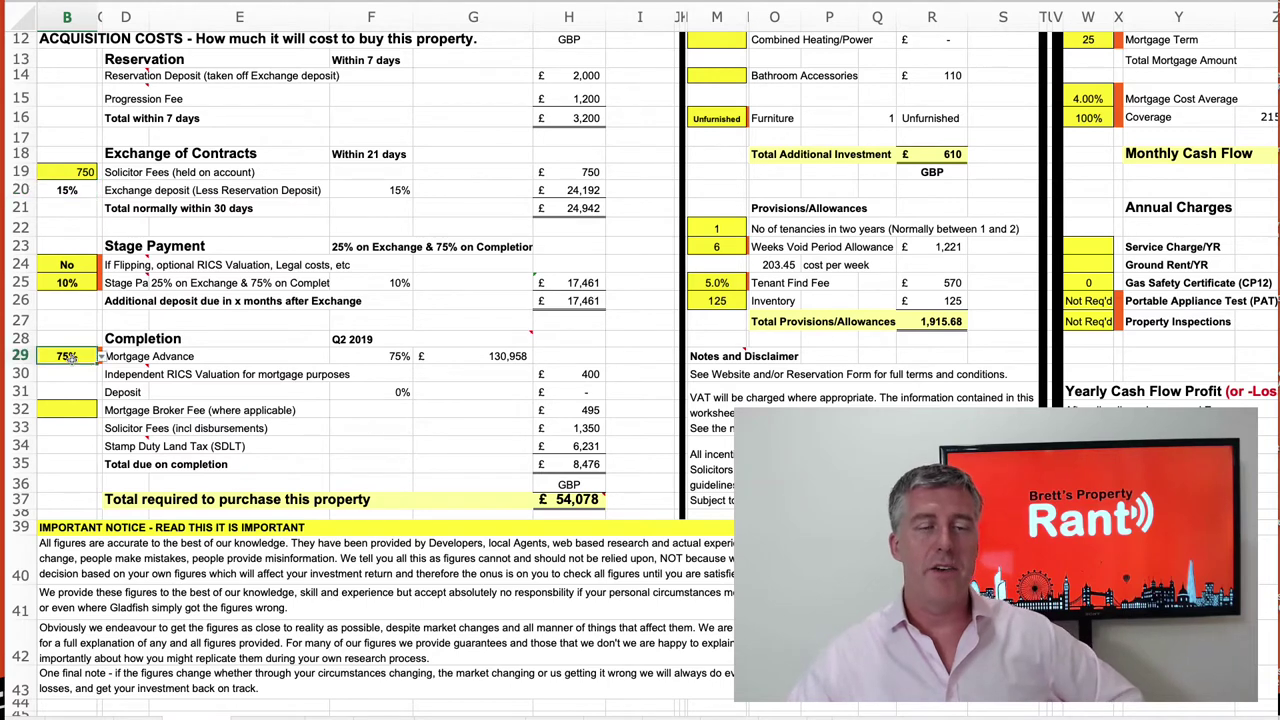
pyautogui.click(101, 359)
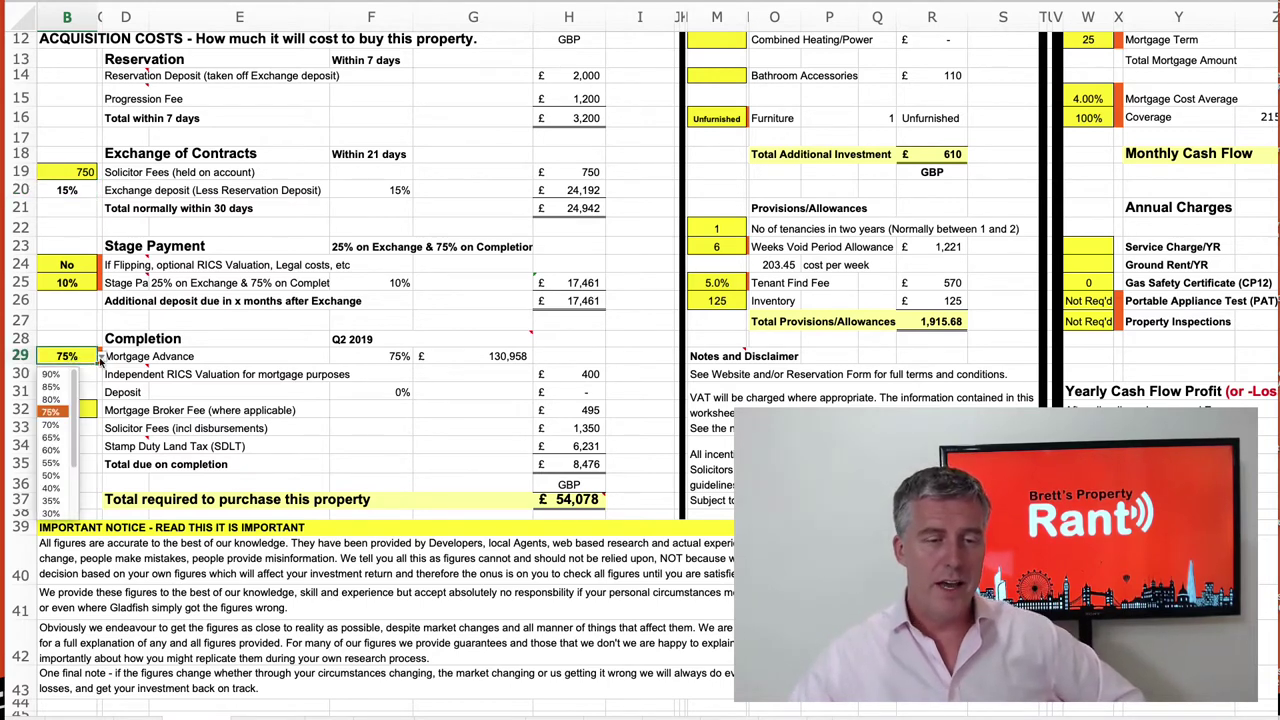
pyautogui.click(50, 386)
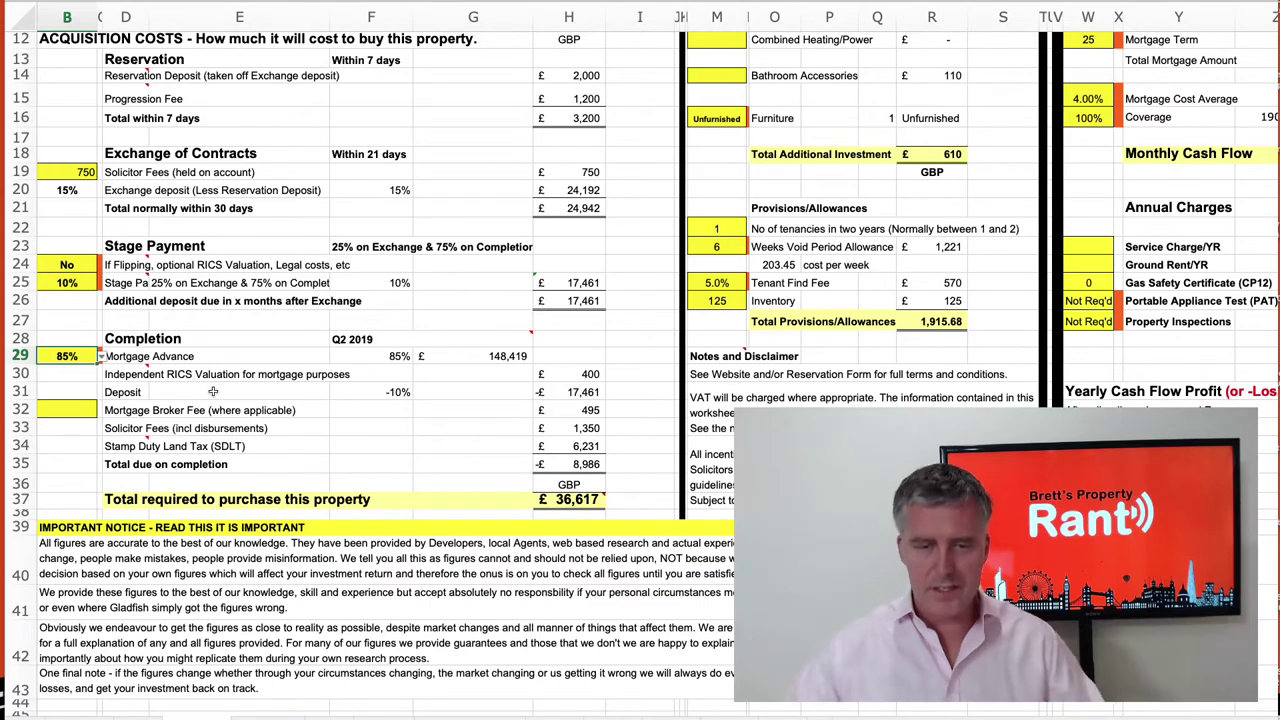
pyautogui.click(575, 503)
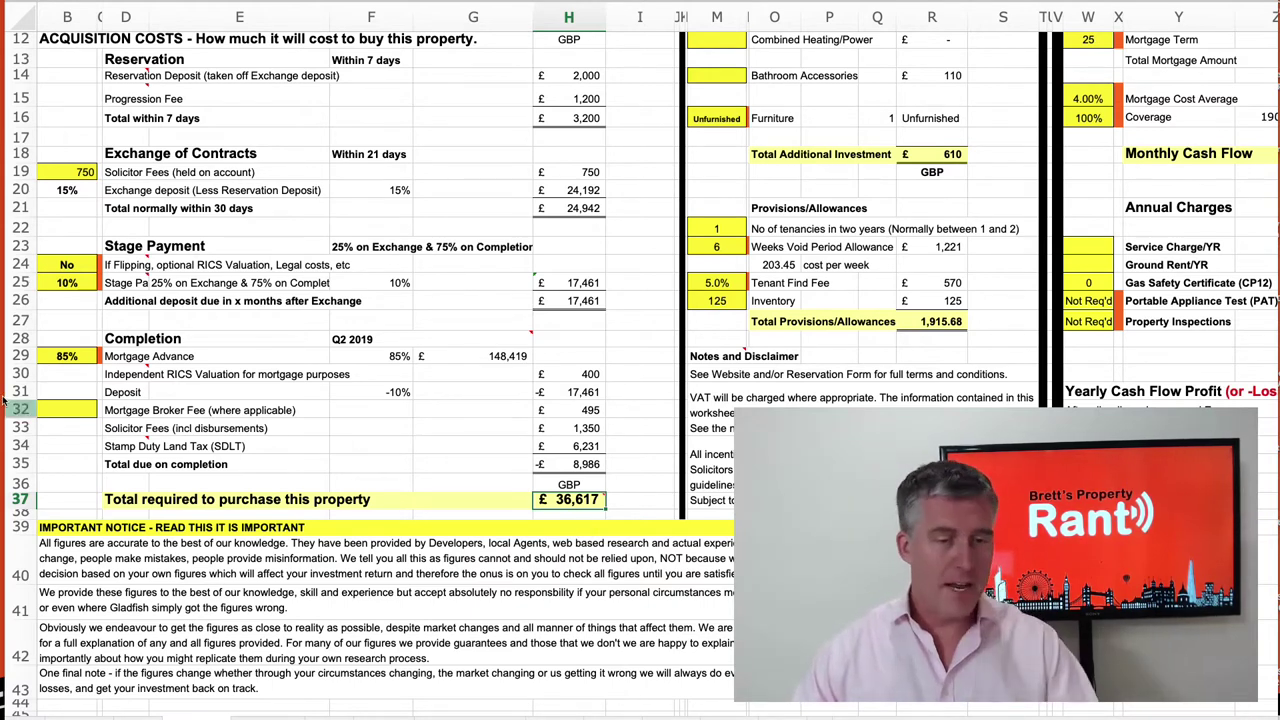
# Set the Your Plan mortgage advance under Completion to 70%
pyautogui.click(90, 357)
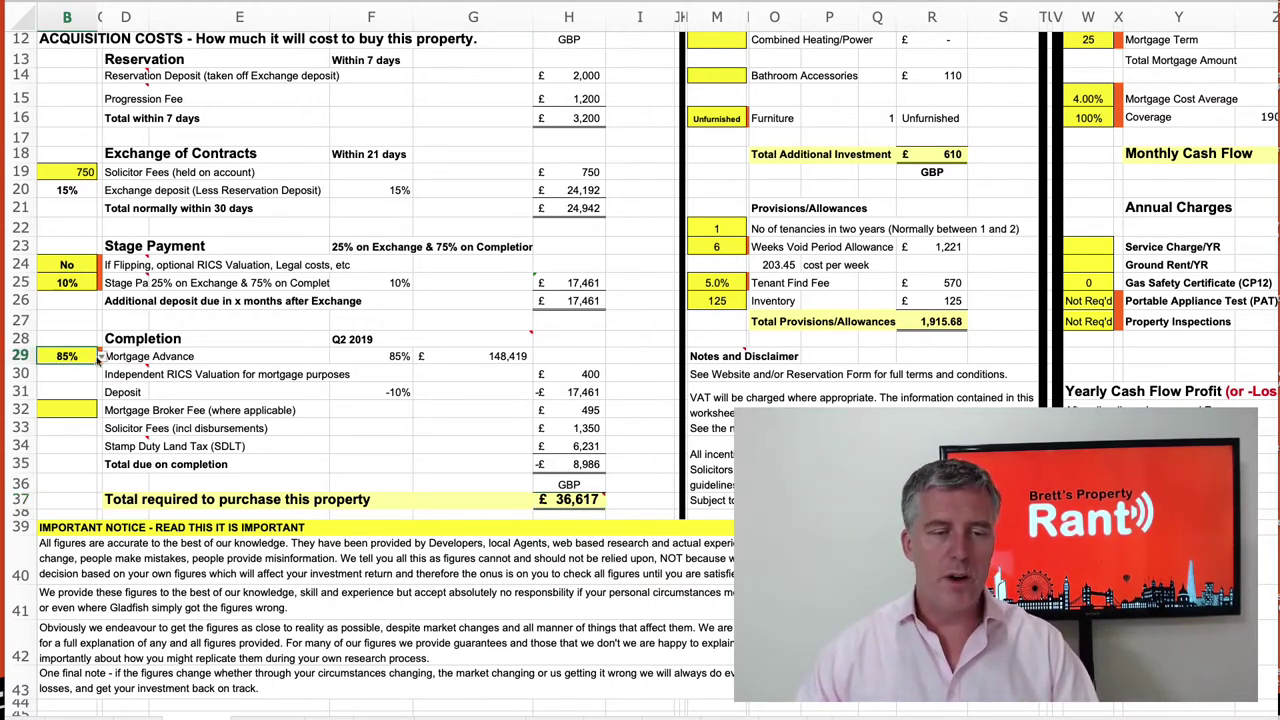
pyautogui.click(100, 357)
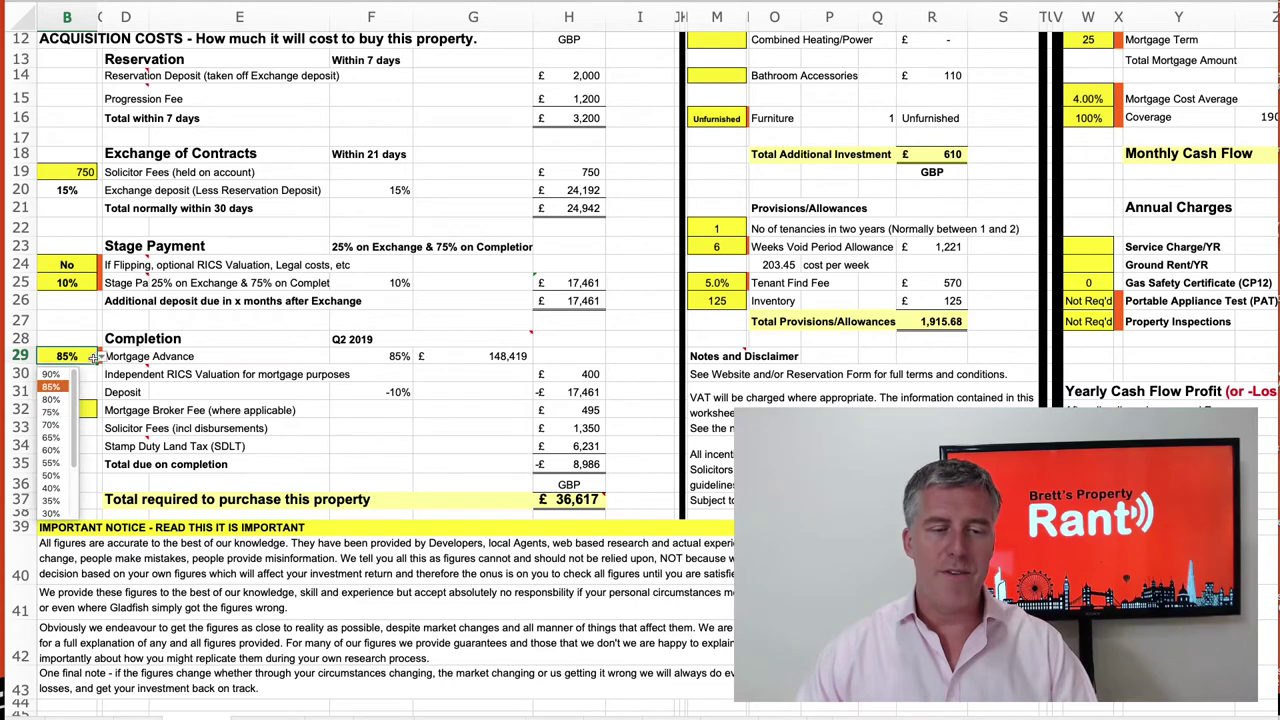
pyautogui.click(50, 425)
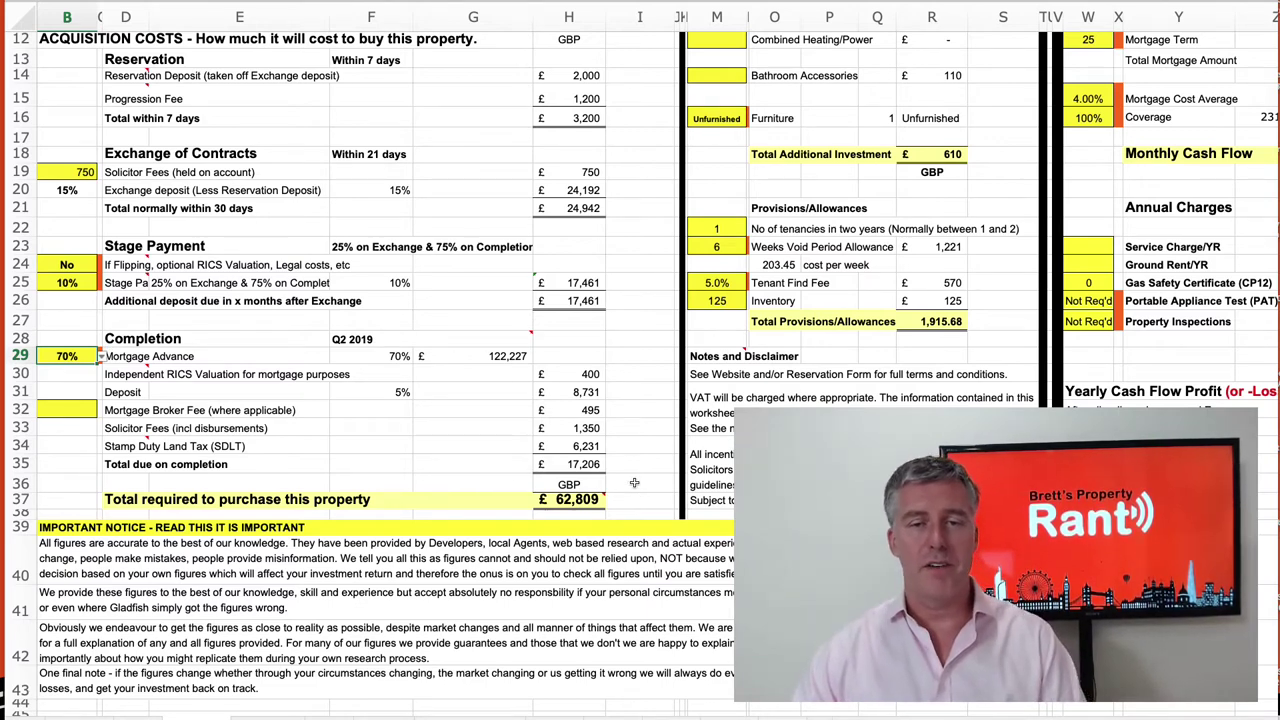
# Enter Your Plan additional acquisition costs of 350 for Snagging, 500 for Window Dressings and 320 for the Washer, Dryer & Fridge/Freezer
pyautogui.scroll(5, 538, 395)
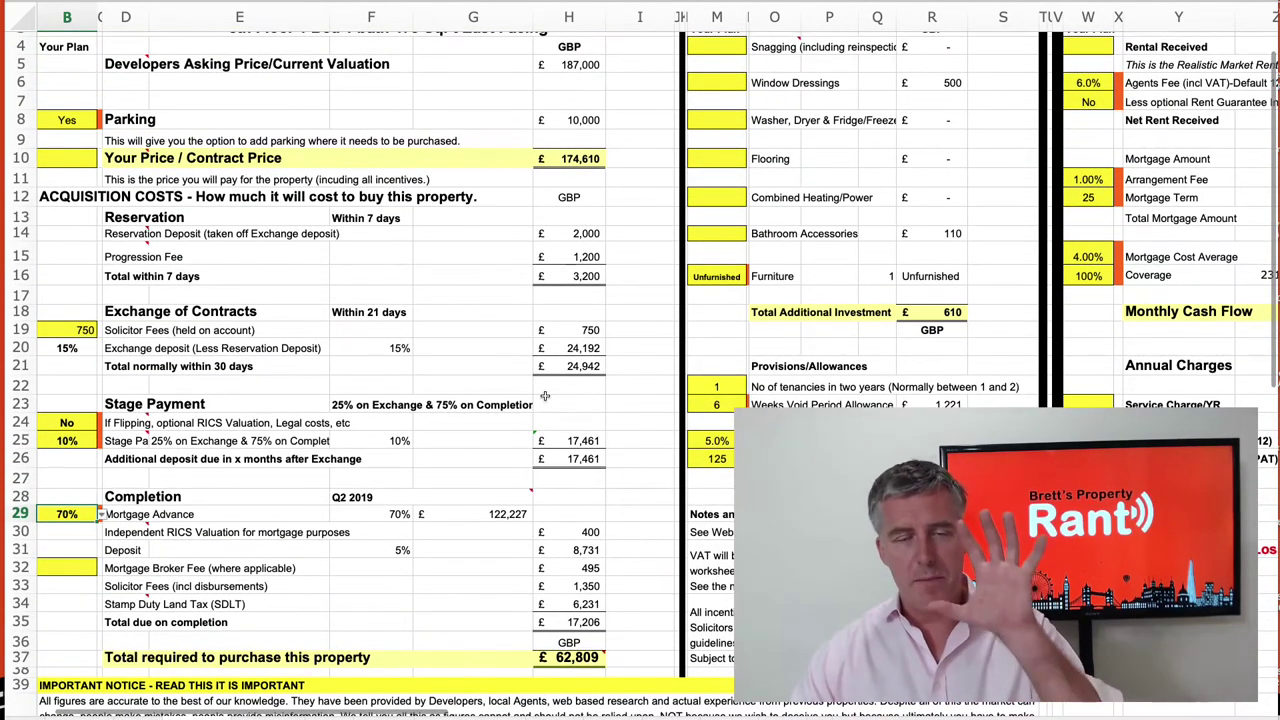
pyautogui.scroll(1, 545, 396)
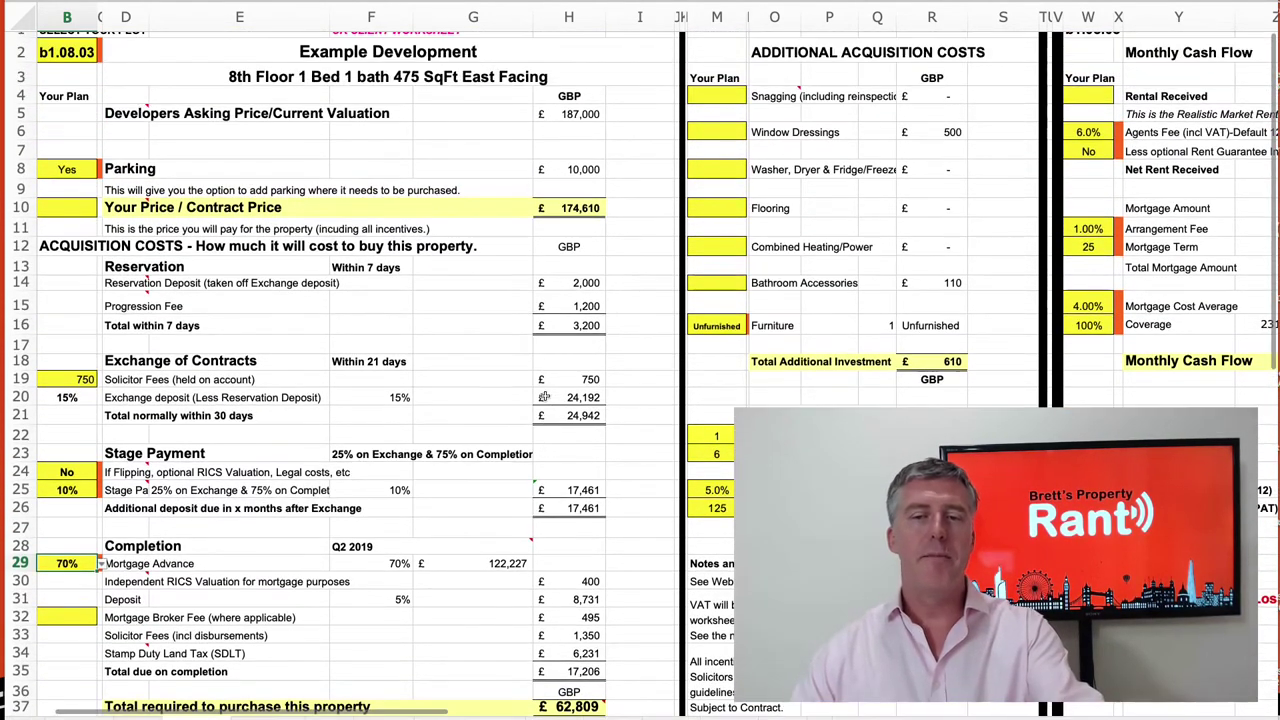
pyautogui.click(728, 98)
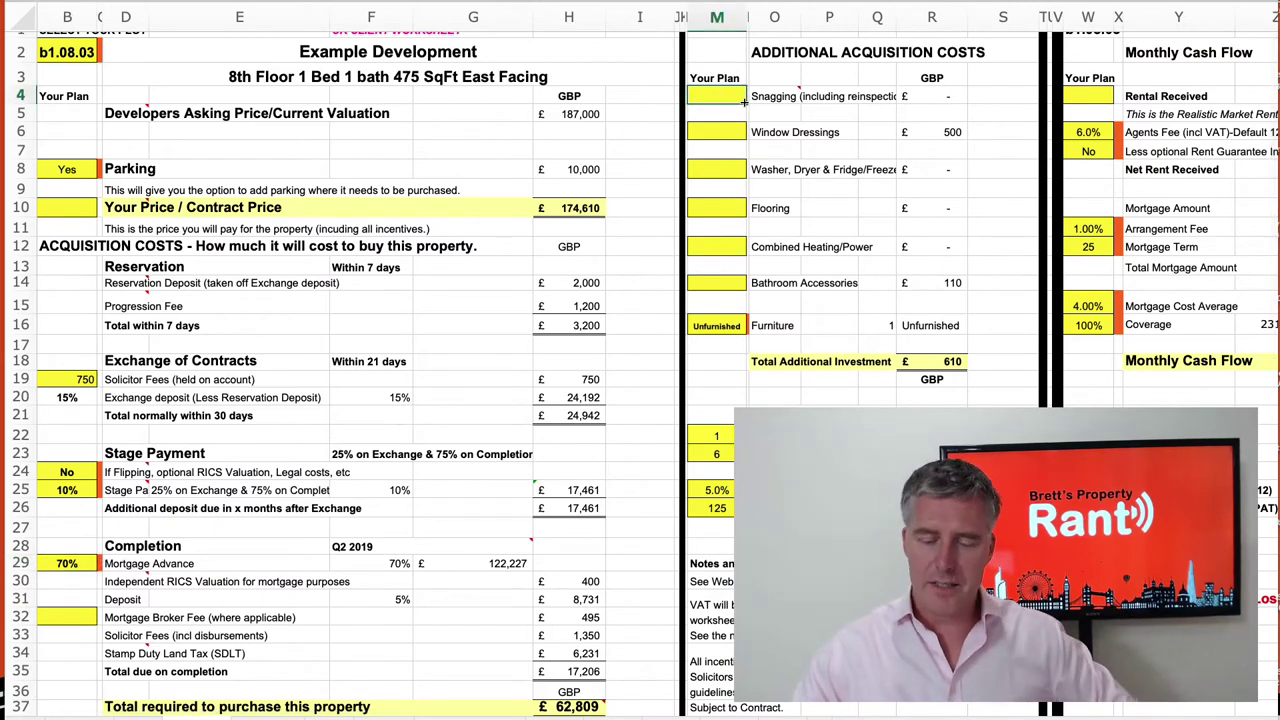
pyautogui.write('350')
pyautogui.press('Return')
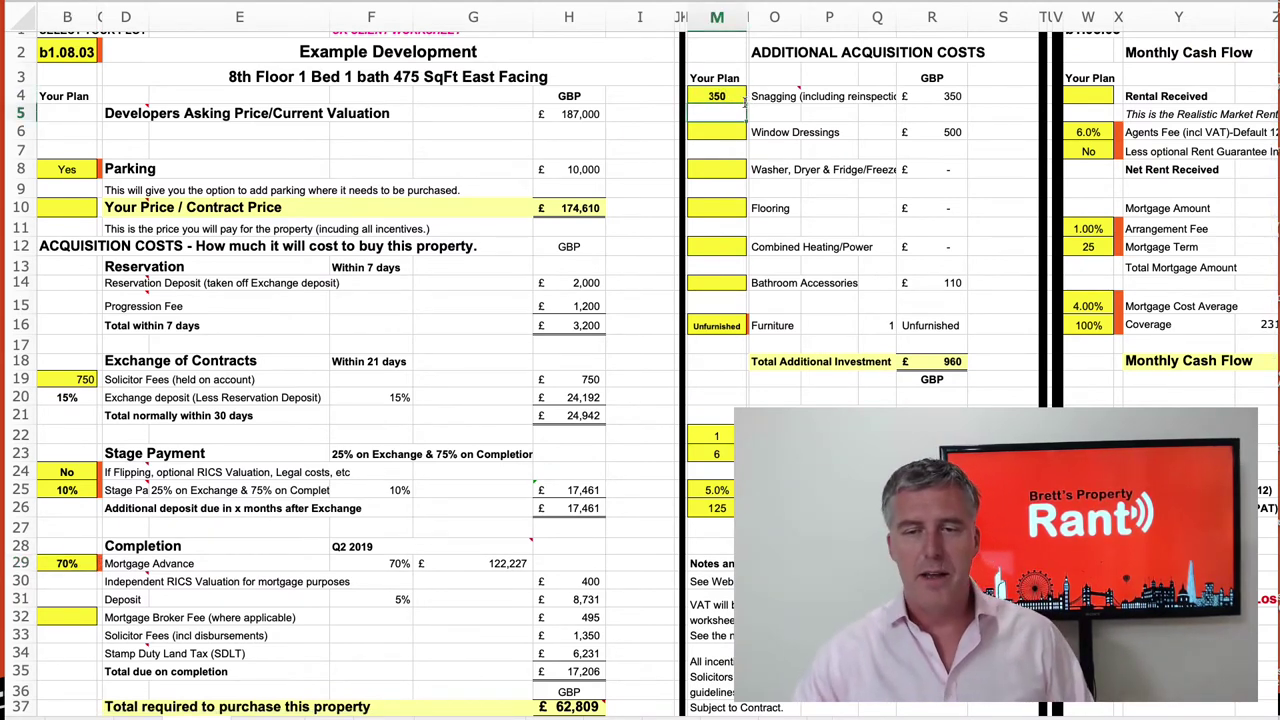
pyautogui.write('500')
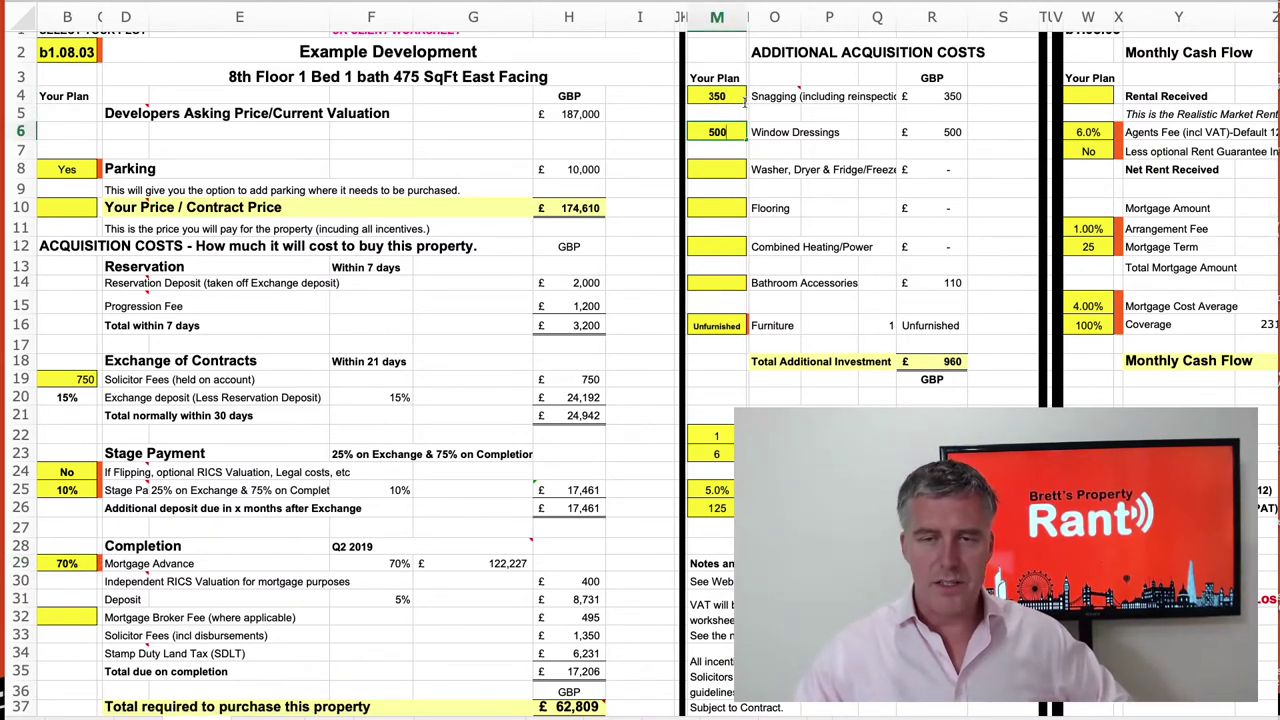
pyautogui.press('Return')
pyautogui.write('320')
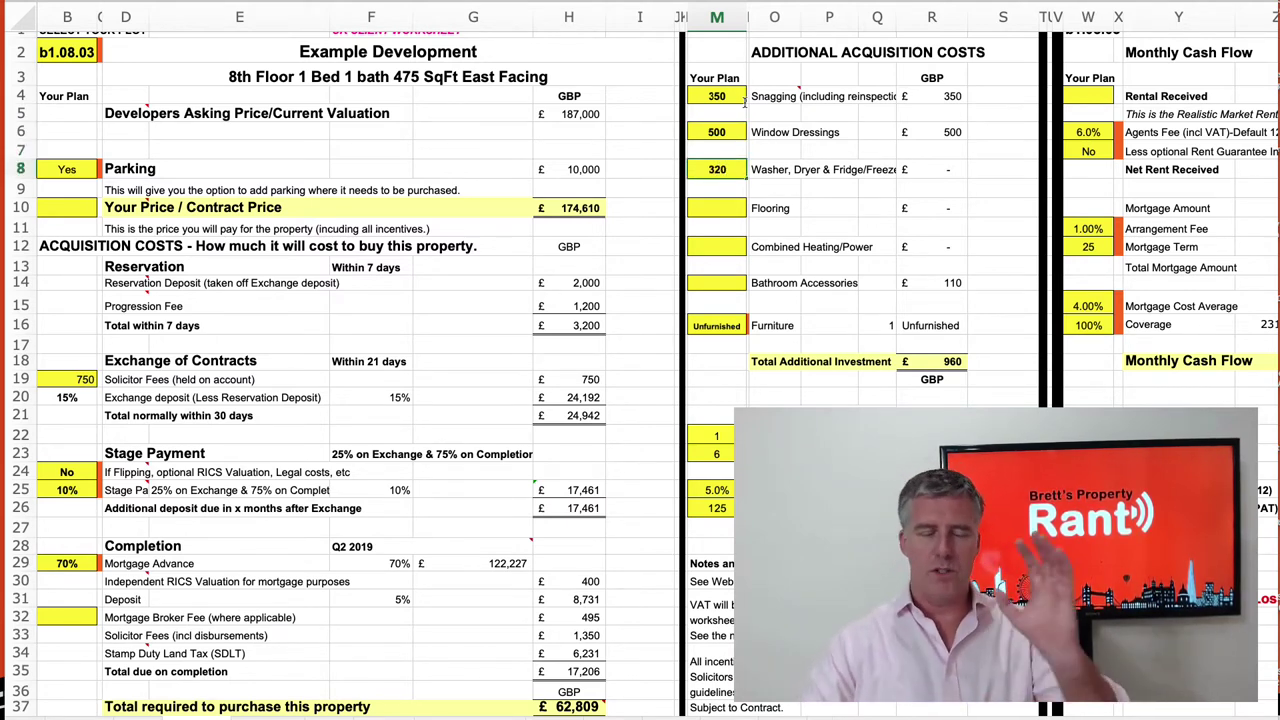
pyautogui.press('Return')
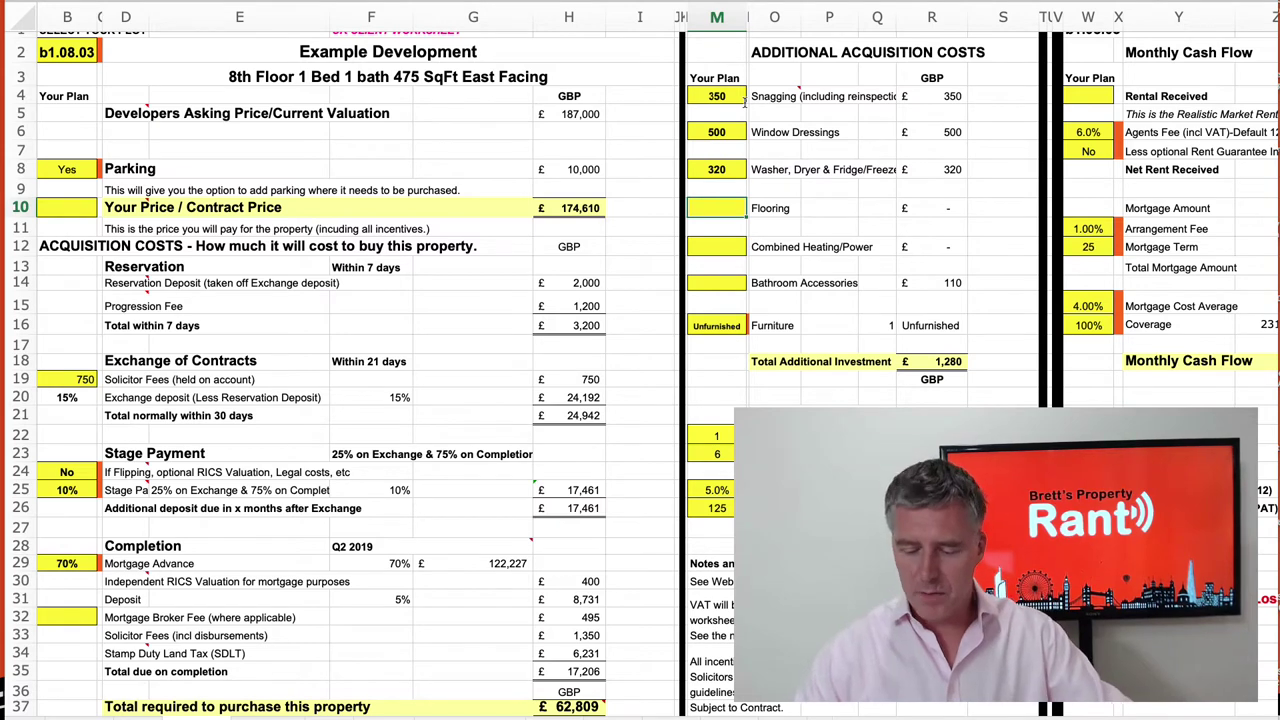
# Enter 1200 for Flooring and 120 for Bathroom Accessories in Your Plan, leaving Combined Heating/Power blank
pyautogui.write('1200')
pyautogui.press('Return')
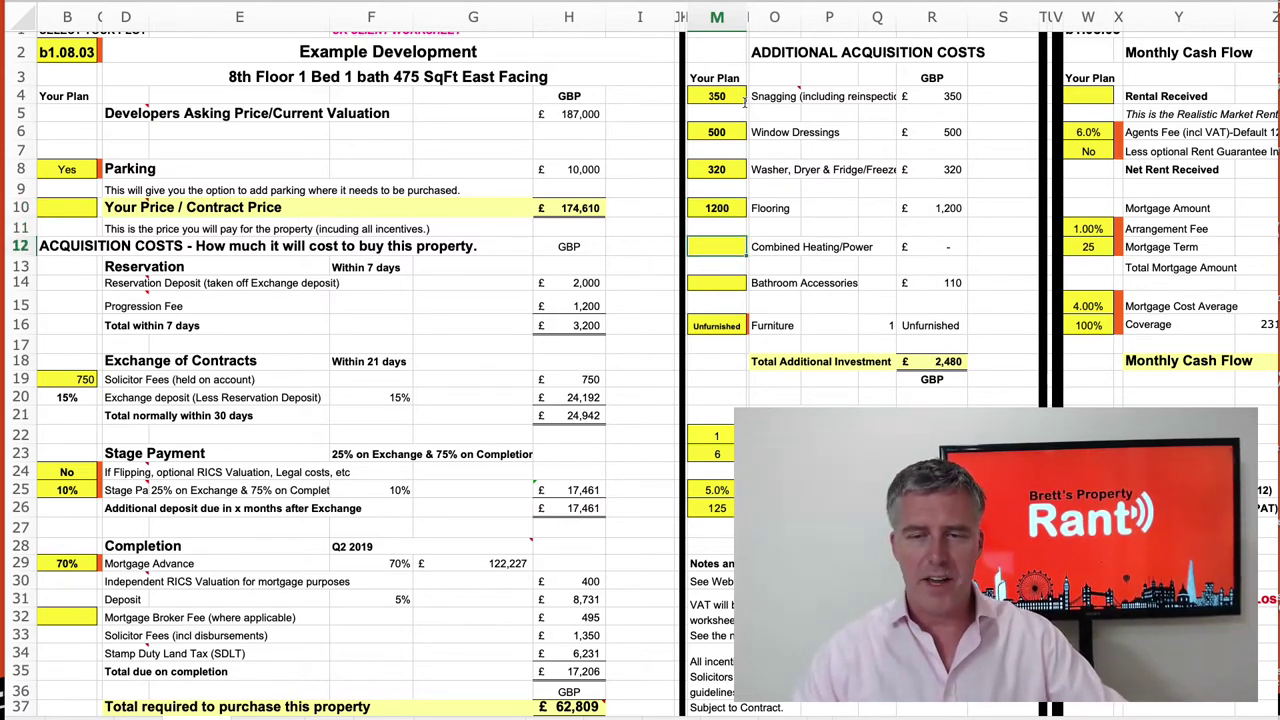
pyautogui.press('Return')
pyautogui.write('110')
pyautogui.press('Return')
pyautogui.press('Up')
pyautogui.write('12')
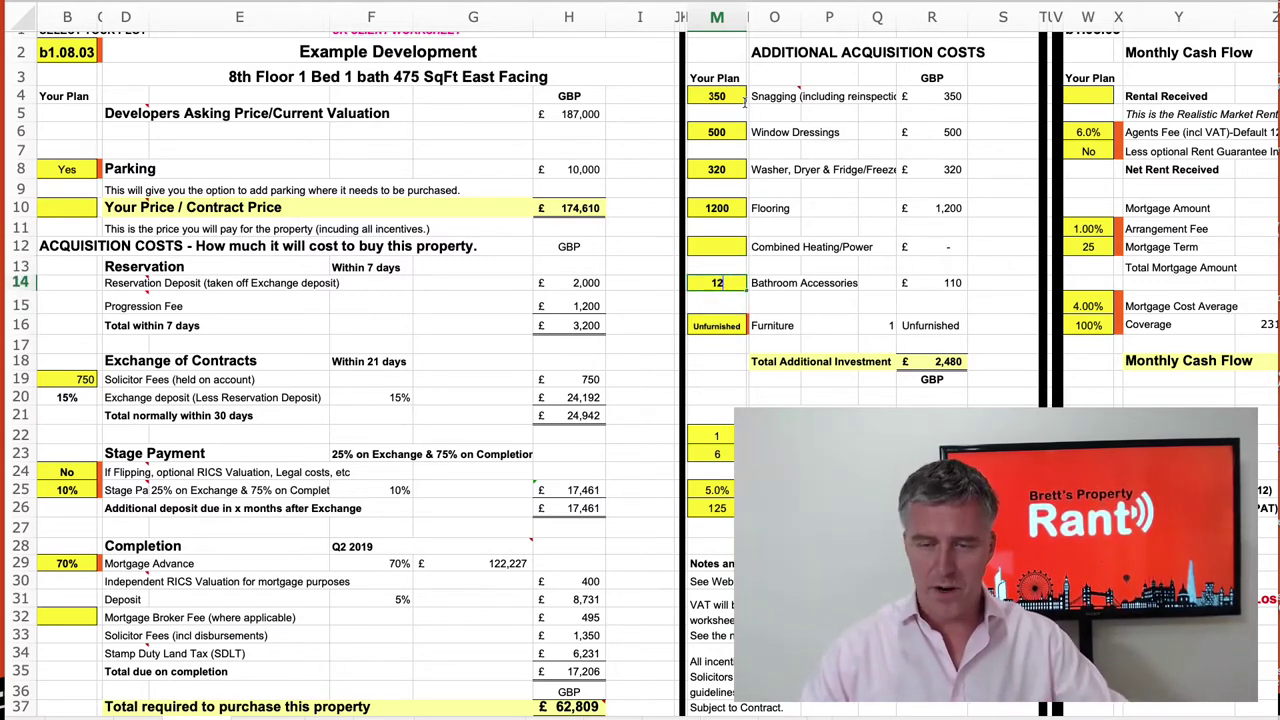
pyautogui.write('0')
pyautogui.press('Return')
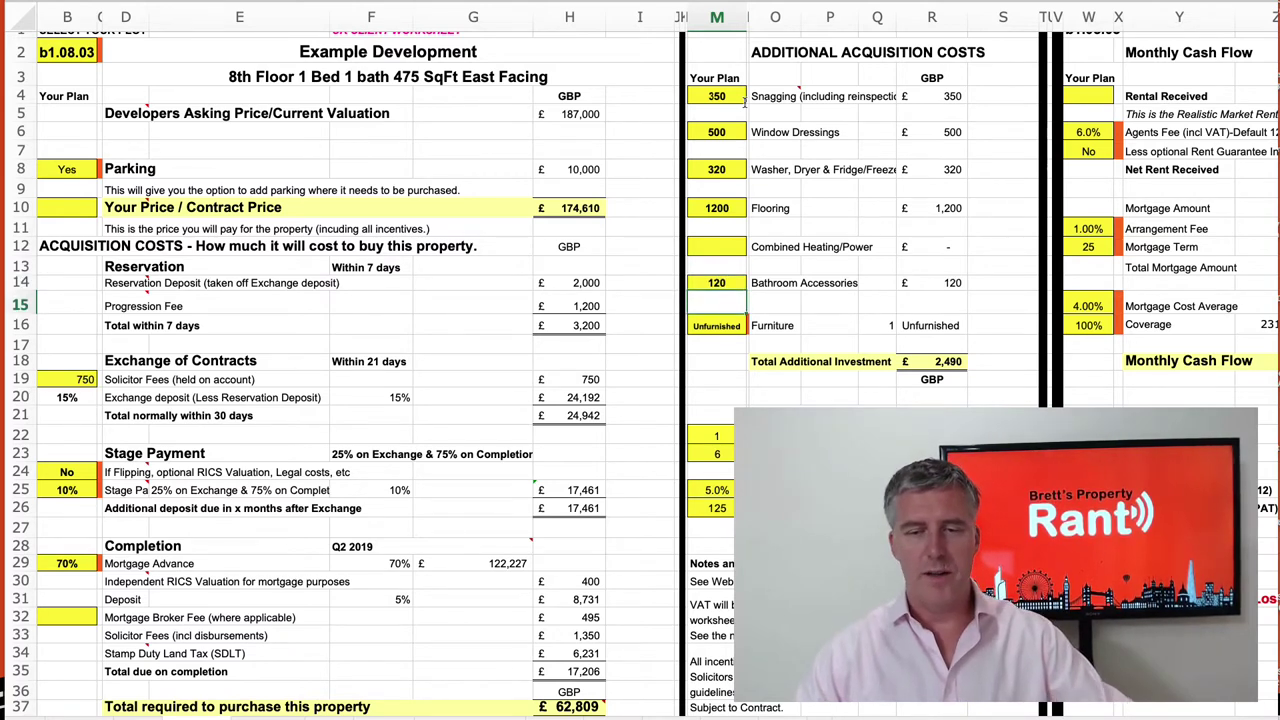
# Set the Your Plan Furniture option to HighEnd Quality after trying the Quality option
pyautogui.click(706, 323)
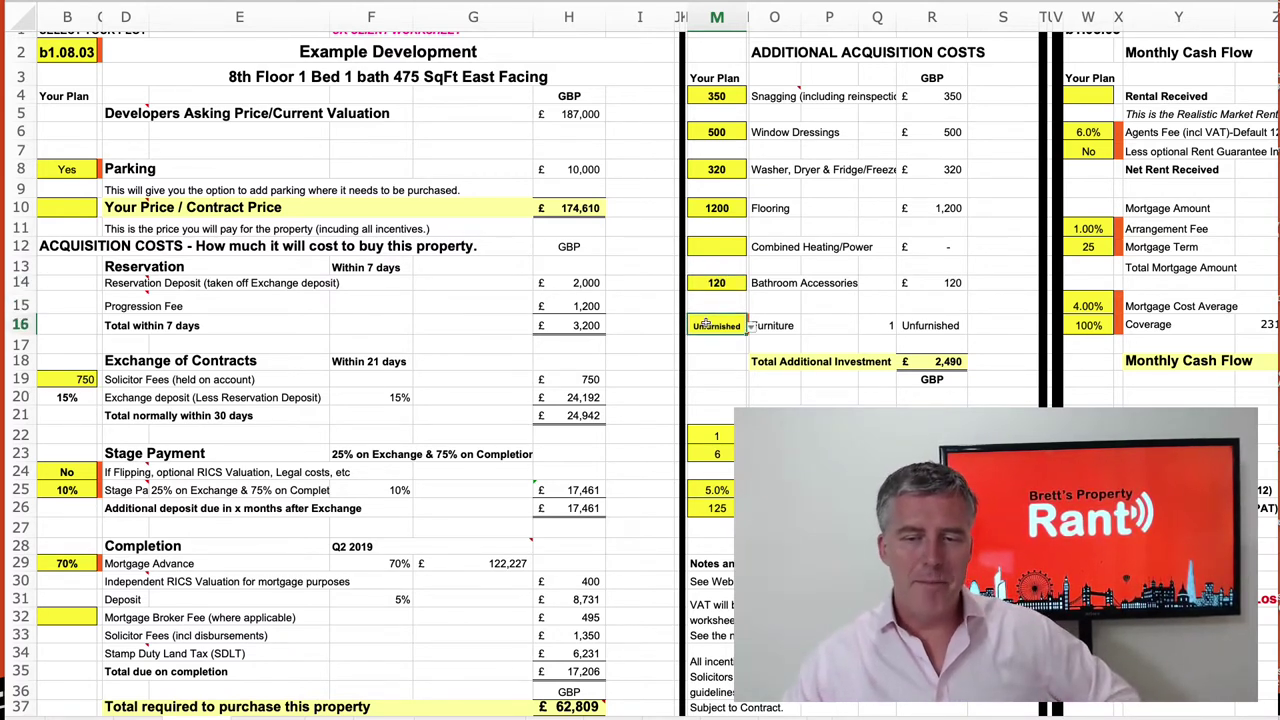
pyautogui.click(752, 328)
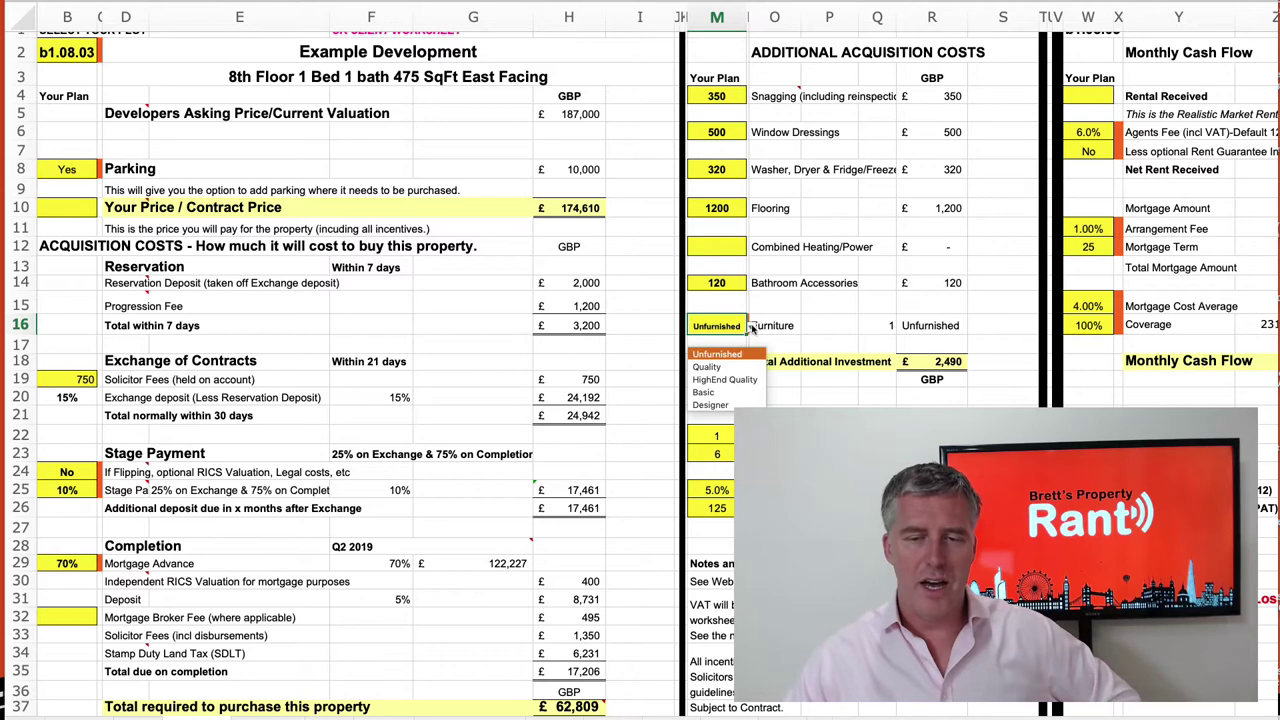
pyautogui.click(708, 367)
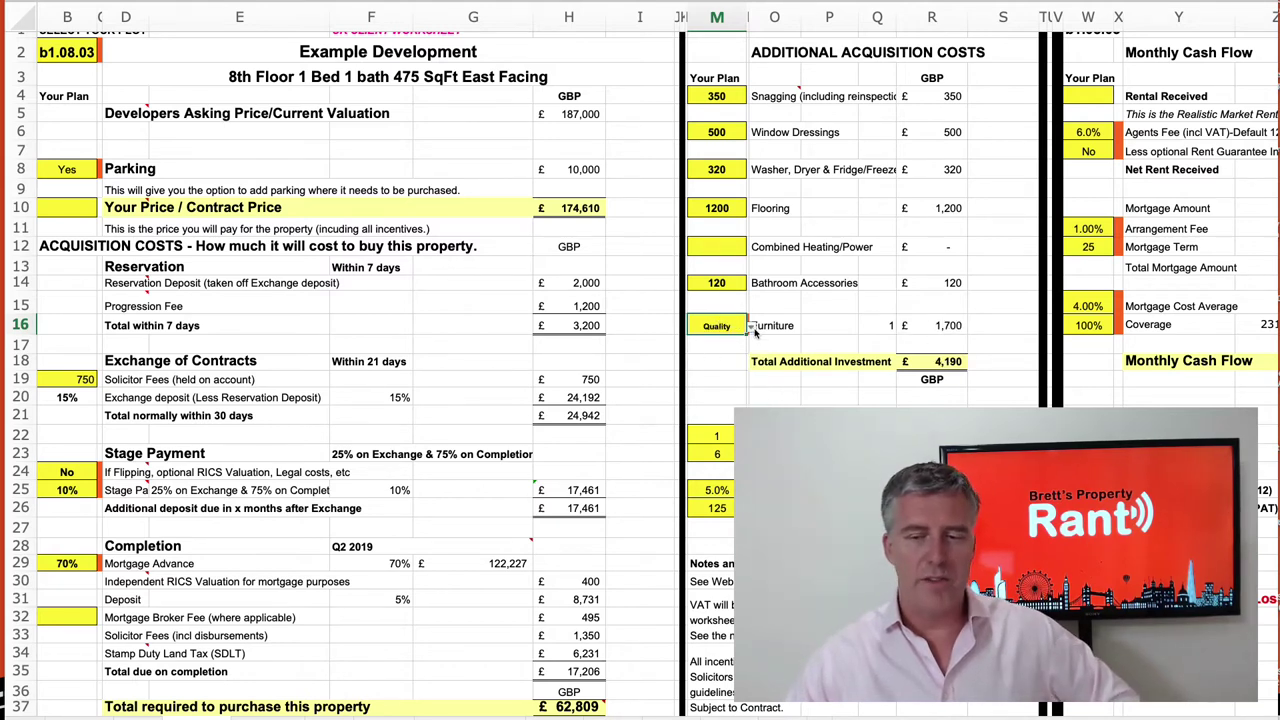
pyautogui.click(750, 328)
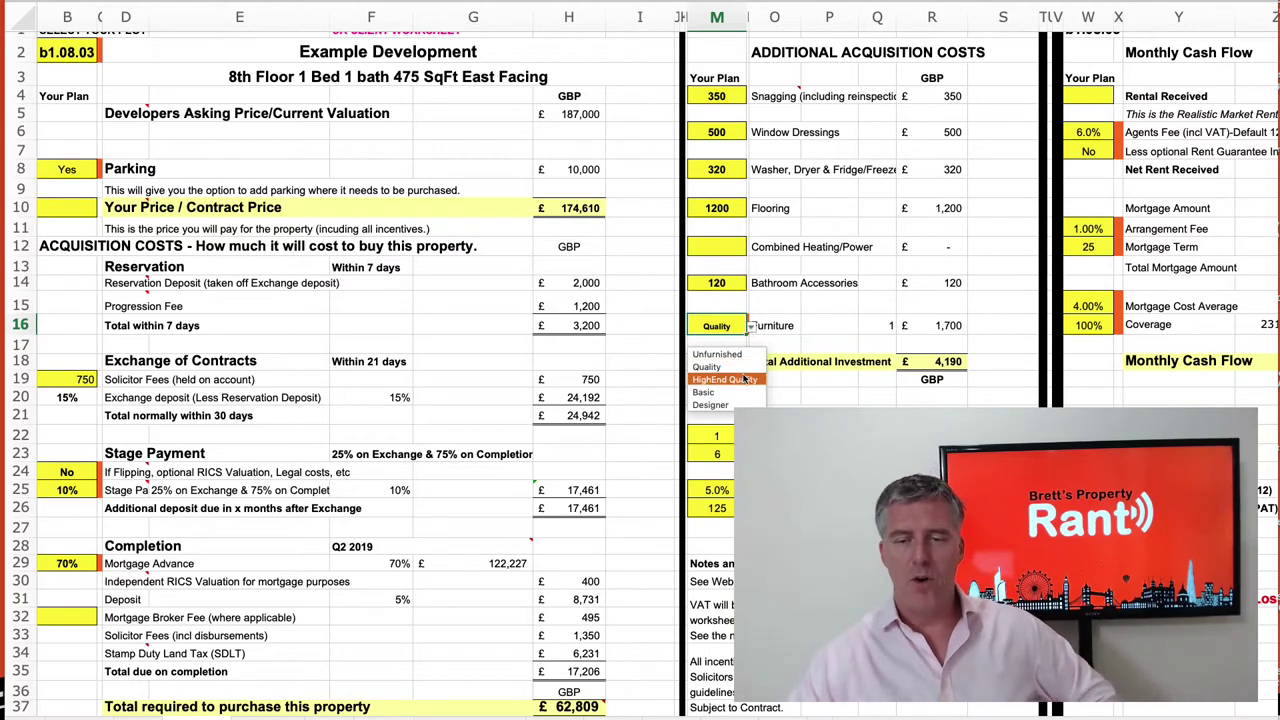
pyautogui.click(736, 365)
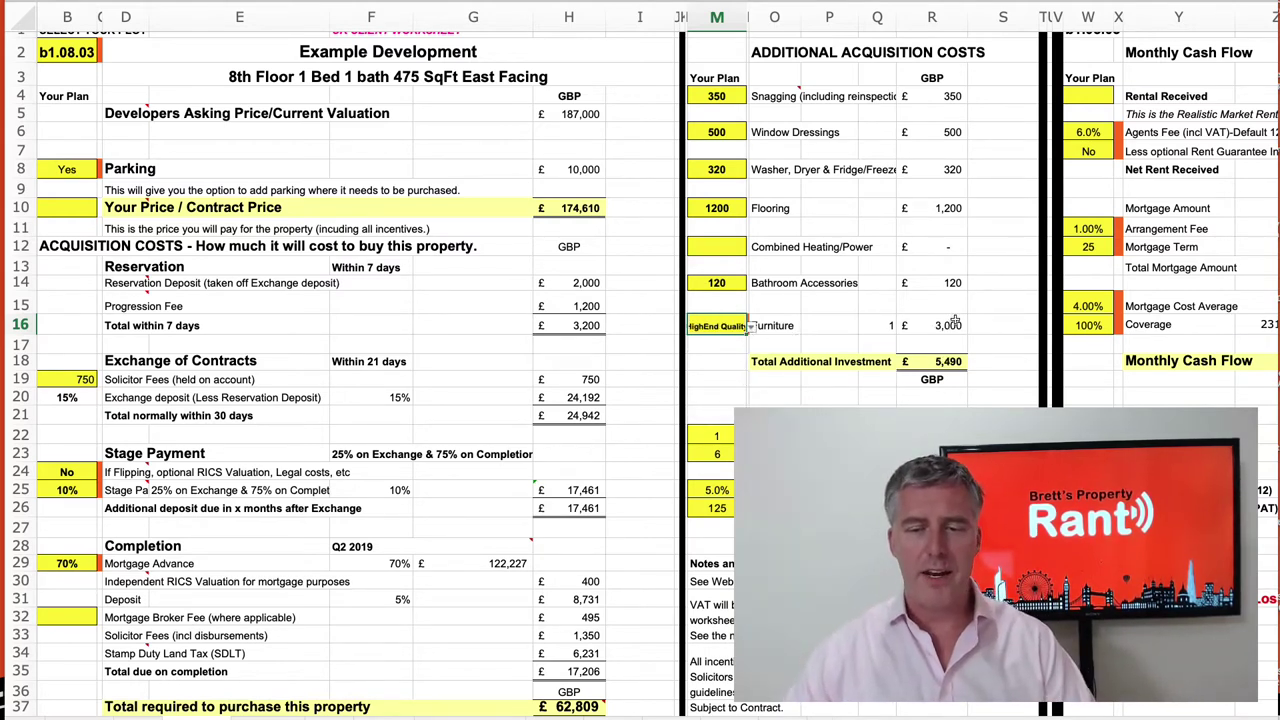
# Under Provisions/Allowances, set Your Plan to 1 tenancy in two years and a 4-week void period allowance
pyautogui.scroll(-1, 846, 340)
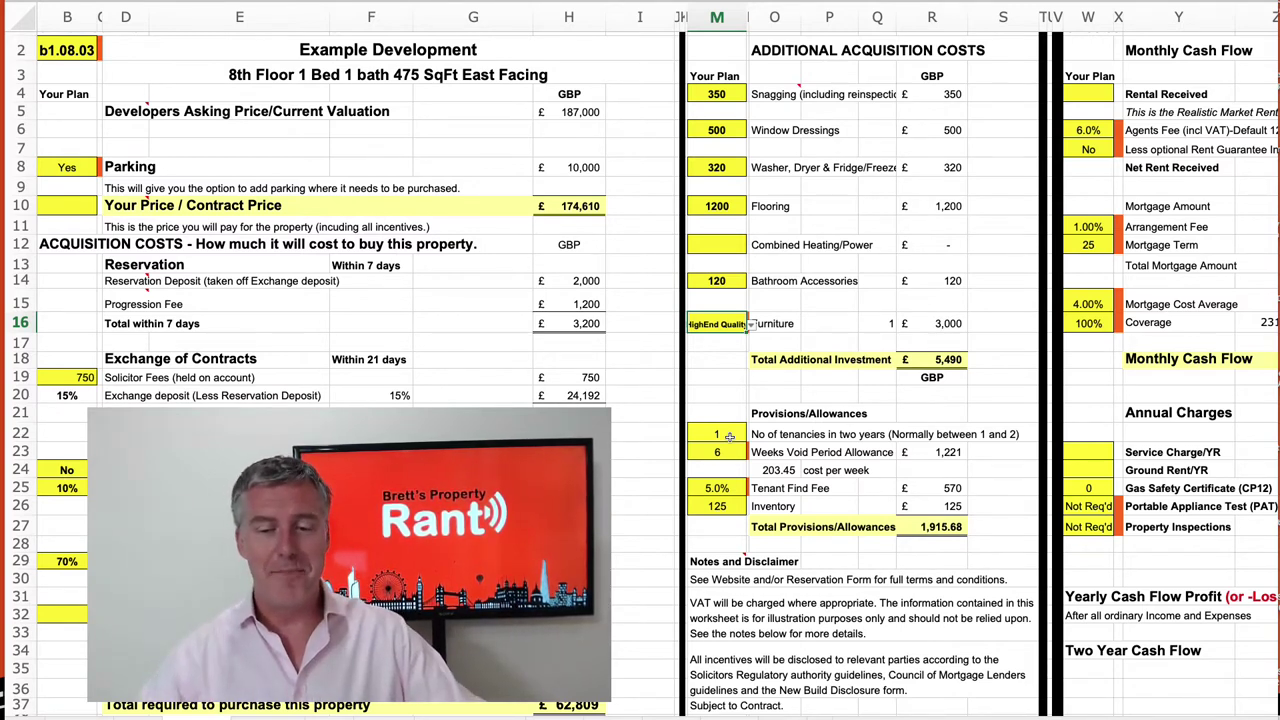
pyautogui.click(720, 433)
pyautogui.write('1')
pyautogui.press('Return')
pyautogui.click(752, 453)
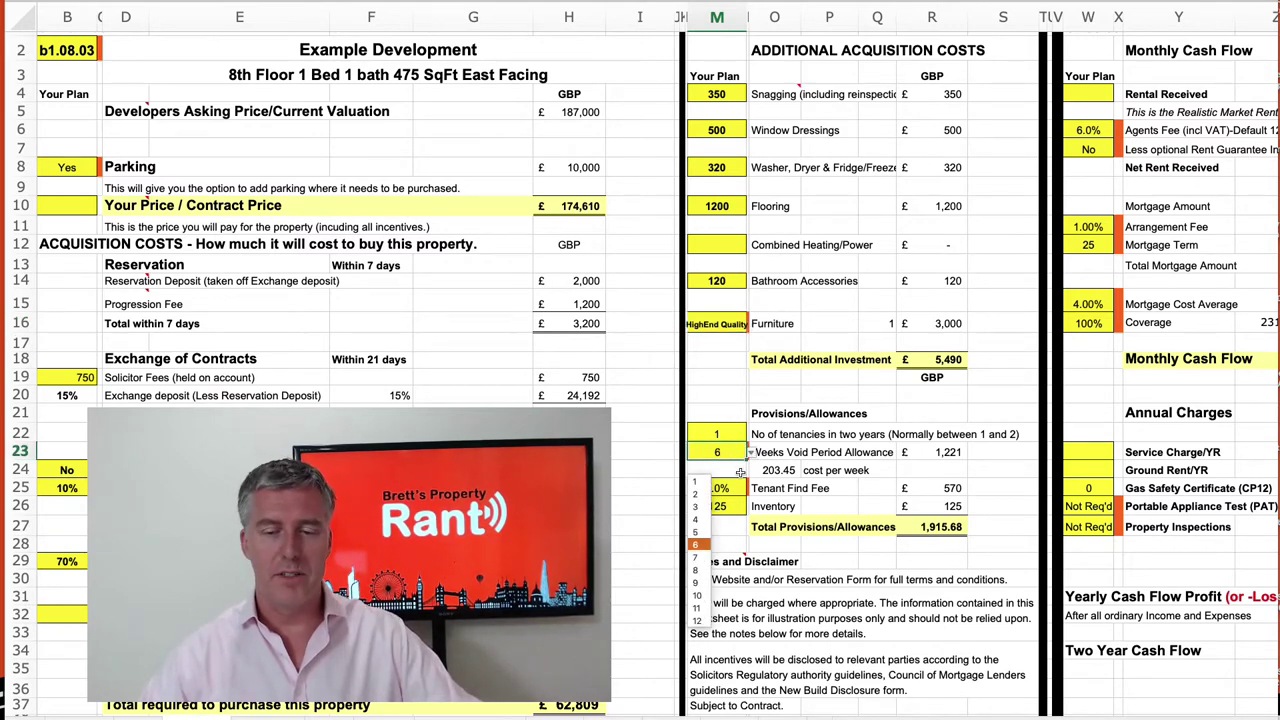
pyautogui.click(700, 528)
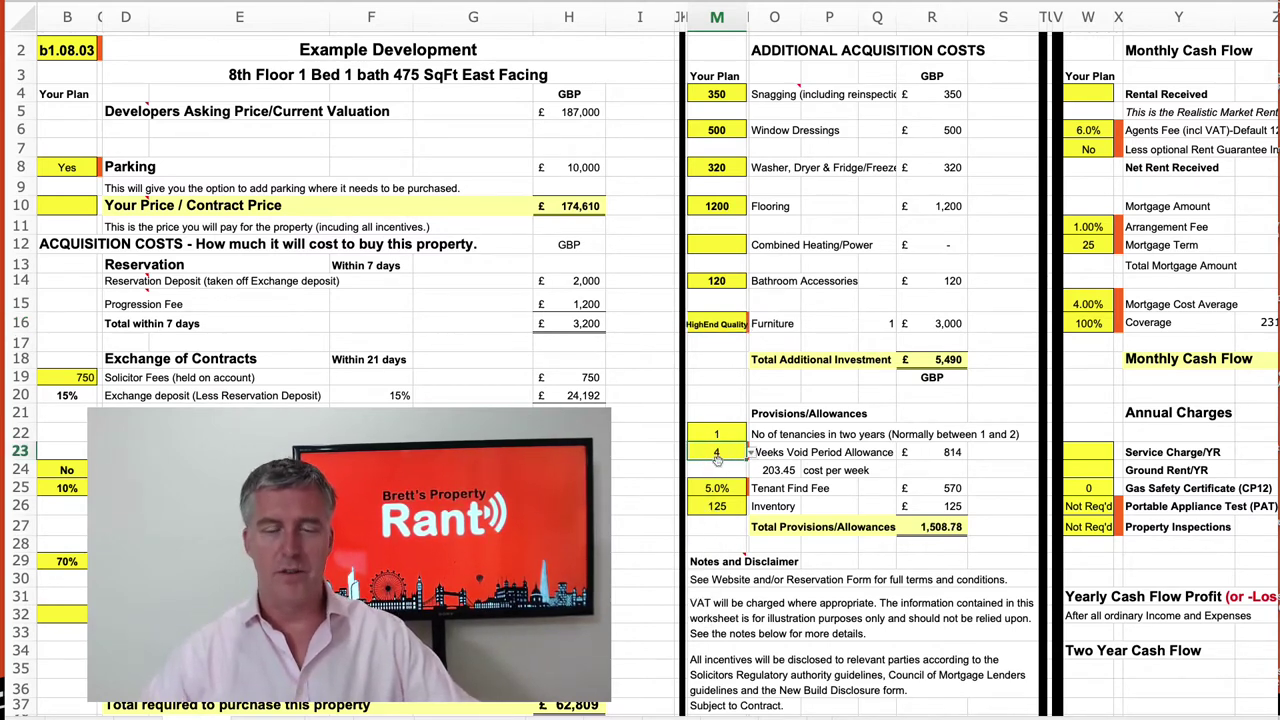
# Set the Your Plan Tenant Find Fee under Provisions/Allowances to 7.0%
pyautogui.click(727, 488)
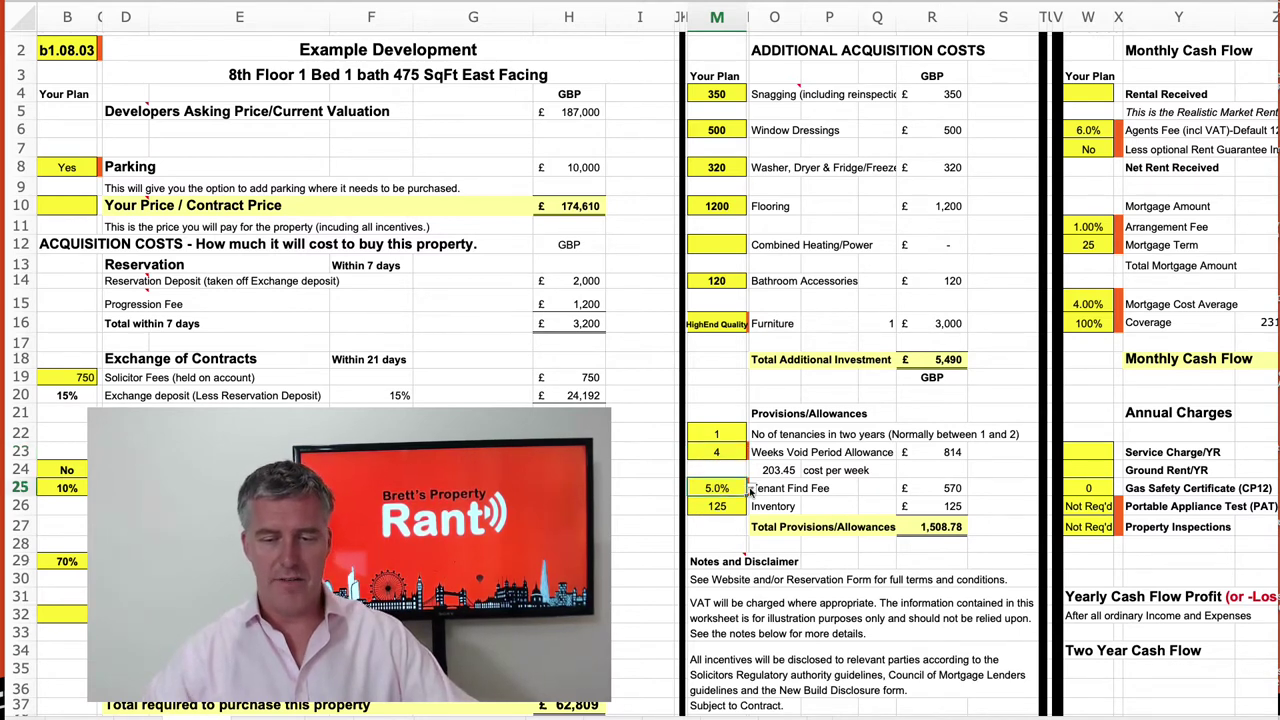
pyautogui.click(750, 489)
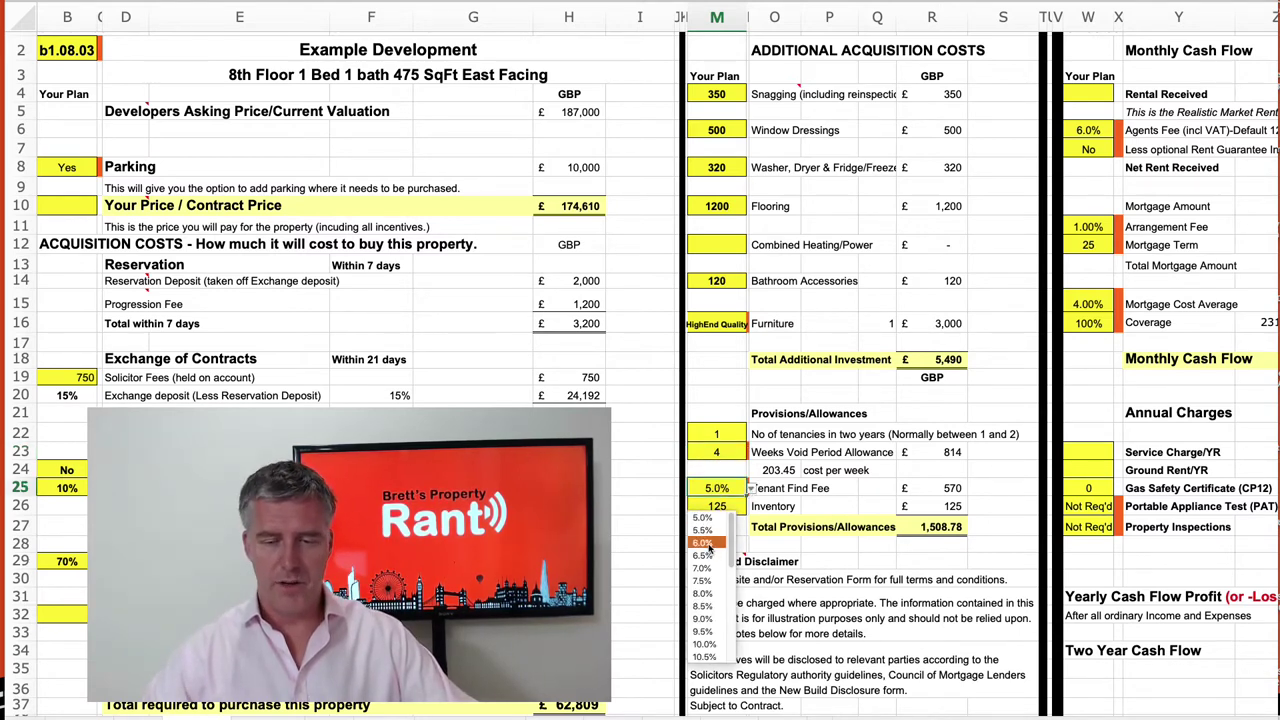
pyautogui.click(703, 568)
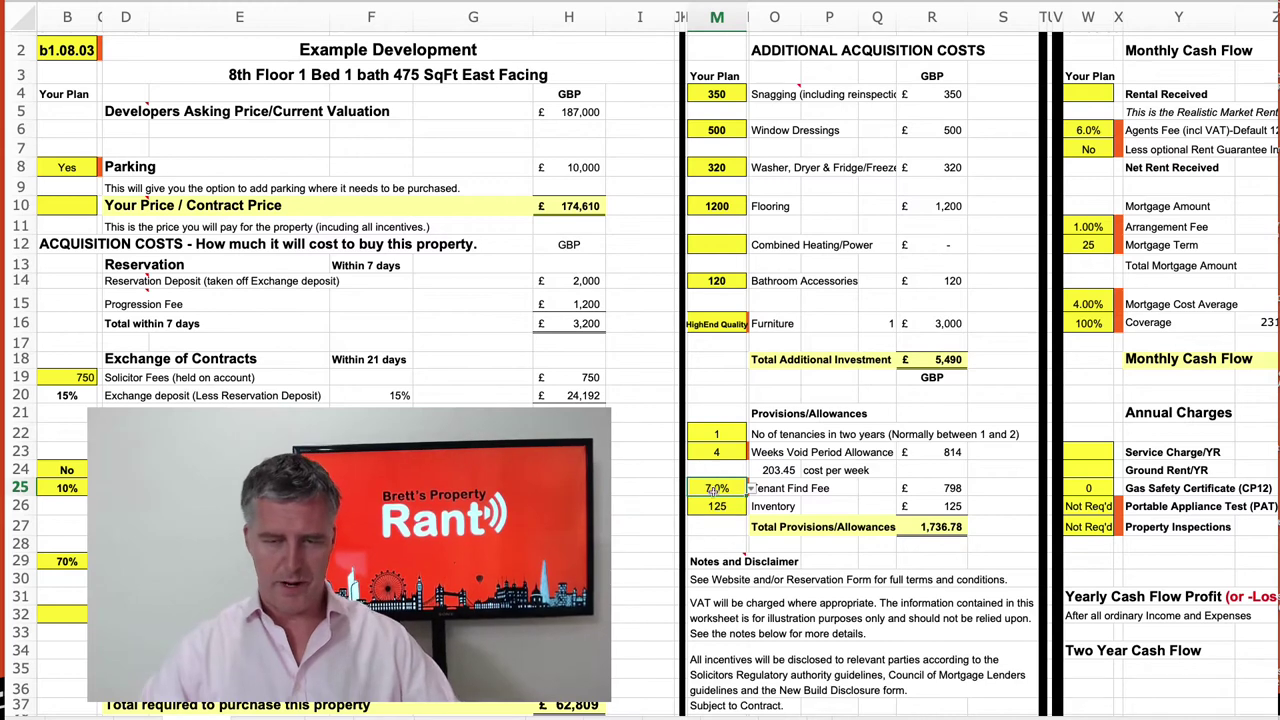
pyautogui.press('Return')
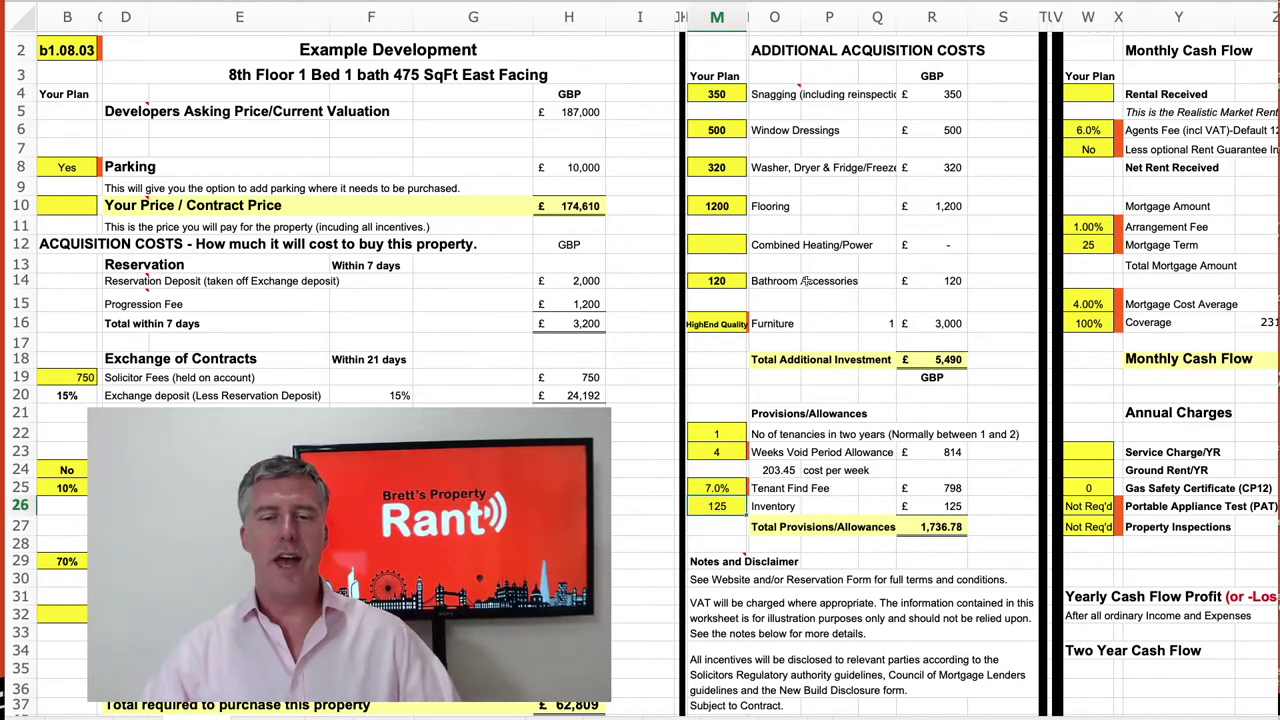
# In the INT client worksheet's Monthly Cash Flow, set the Your Plan Agents Fee to 10.0% and keep optional Rent Guarantee Insurance at No
pyautogui.scroll(-1, 701, 361)
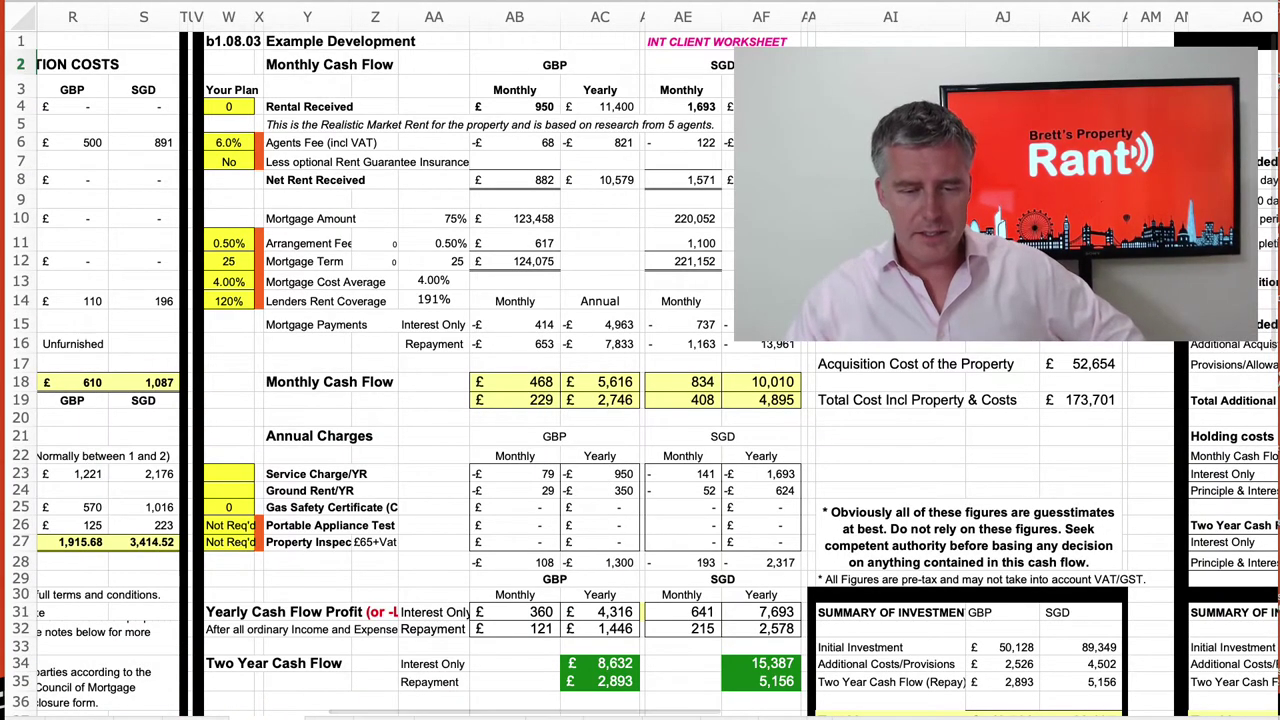
pyautogui.moveTo(503, 716); pyautogui.dragTo(703, 710)
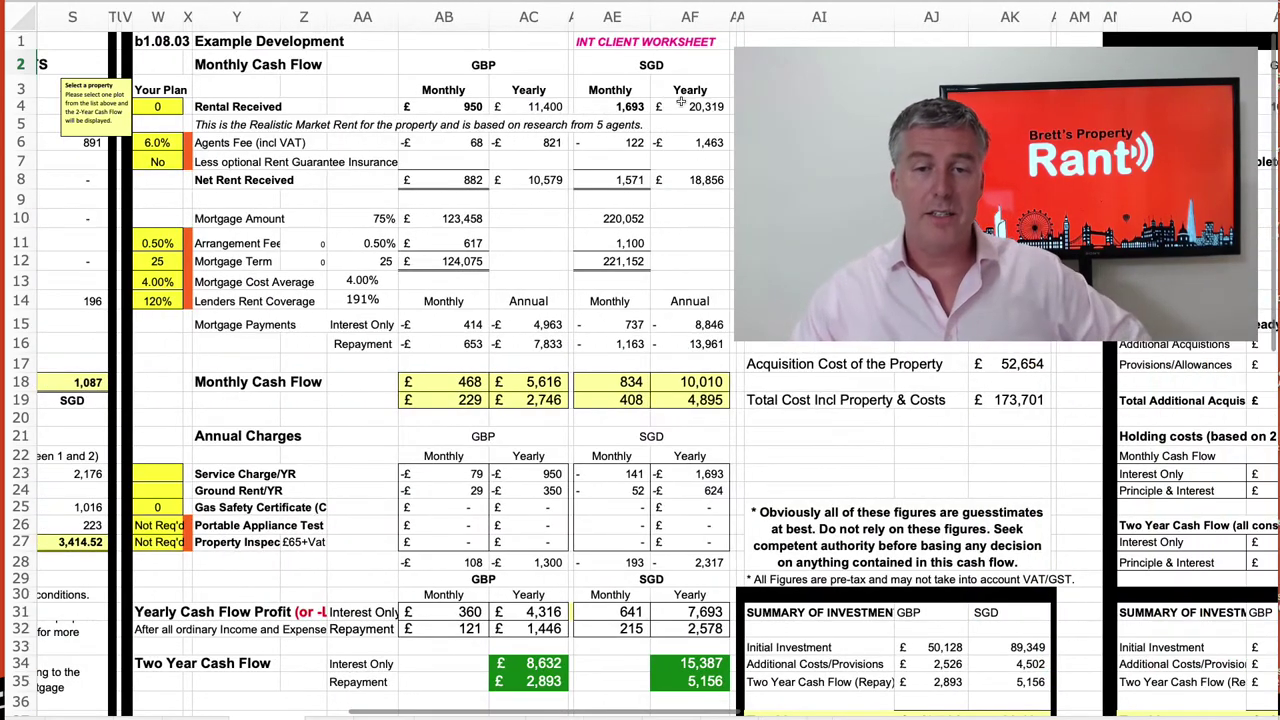
pyautogui.click(160, 142)
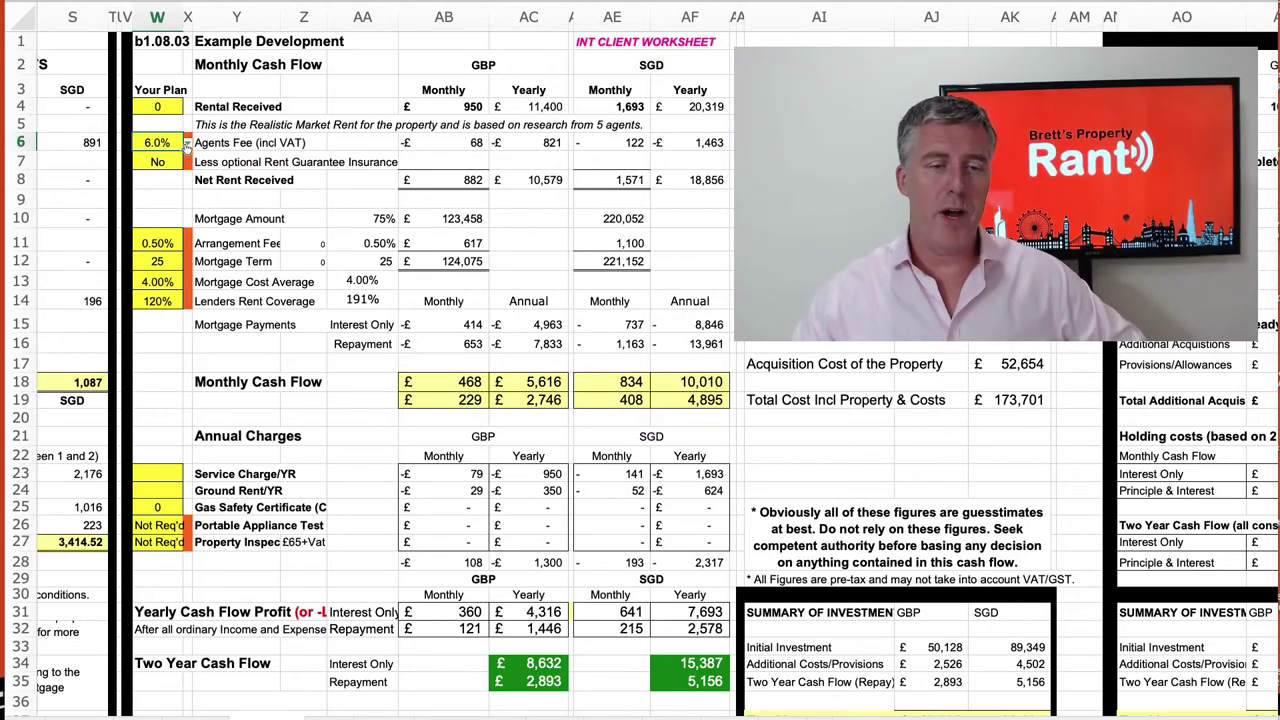
pyautogui.click(187, 143)
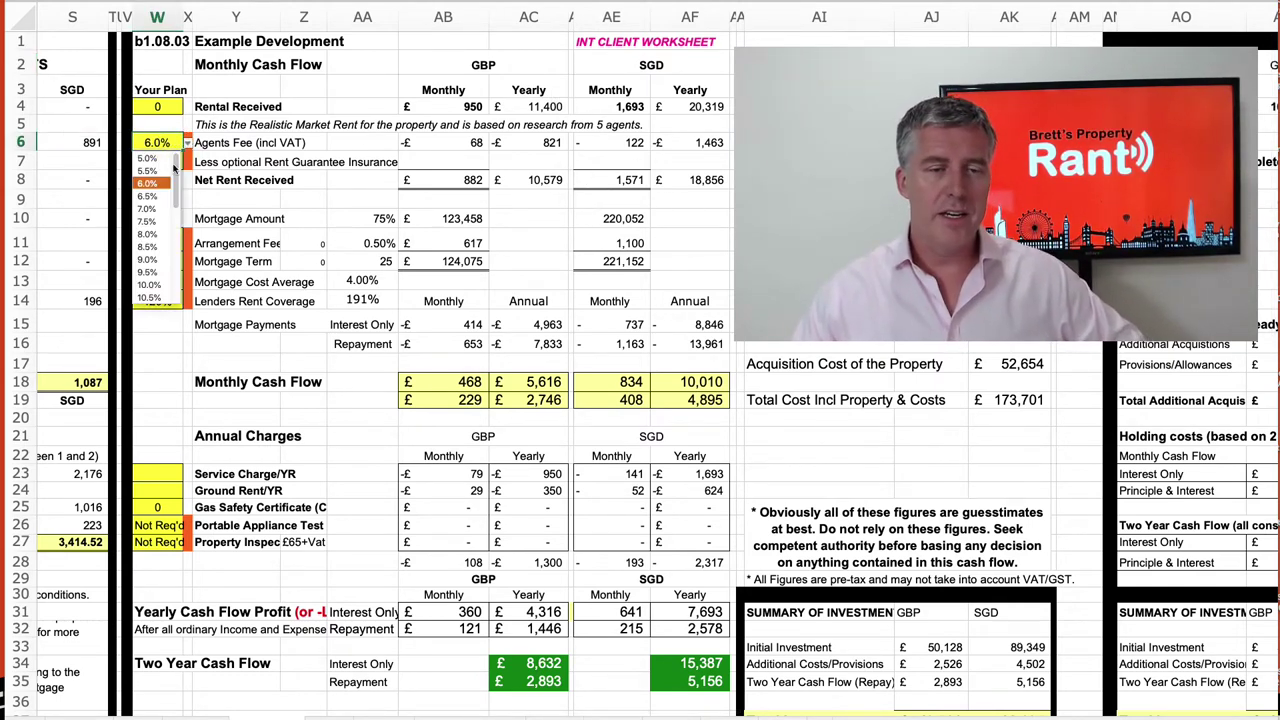
pyautogui.click(150, 286)
pyautogui.click(167, 161)
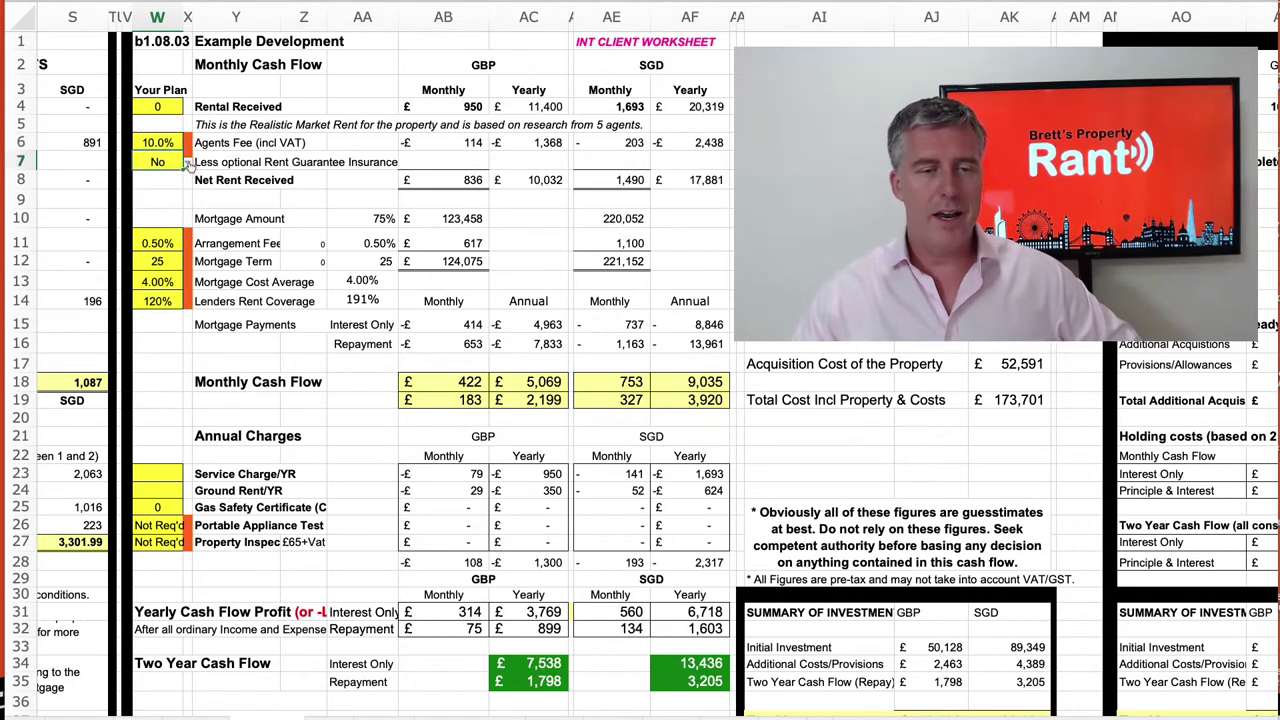
pyautogui.click(187, 162)
pyautogui.press('Escape')
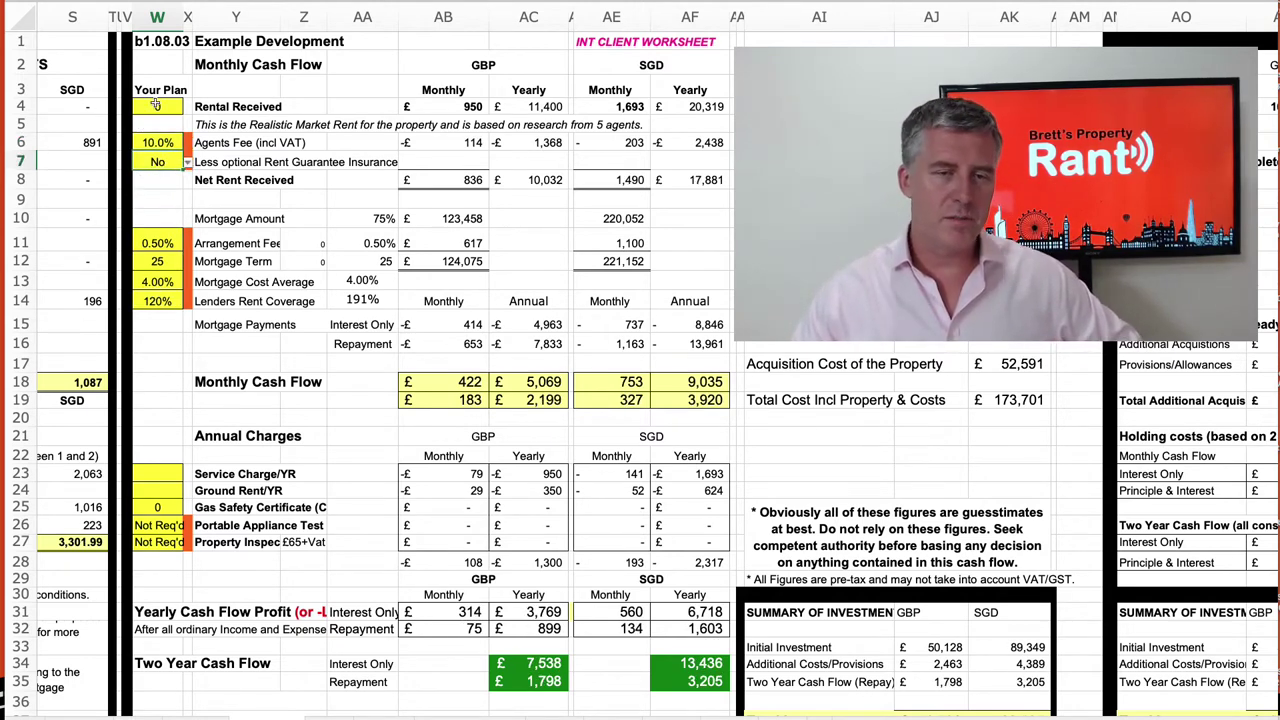
# Set the Your Plan Rental Received value to 925 in the Monthly Cash Flow section
pyautogui.click(155, 105)
pyautogui.write('0')
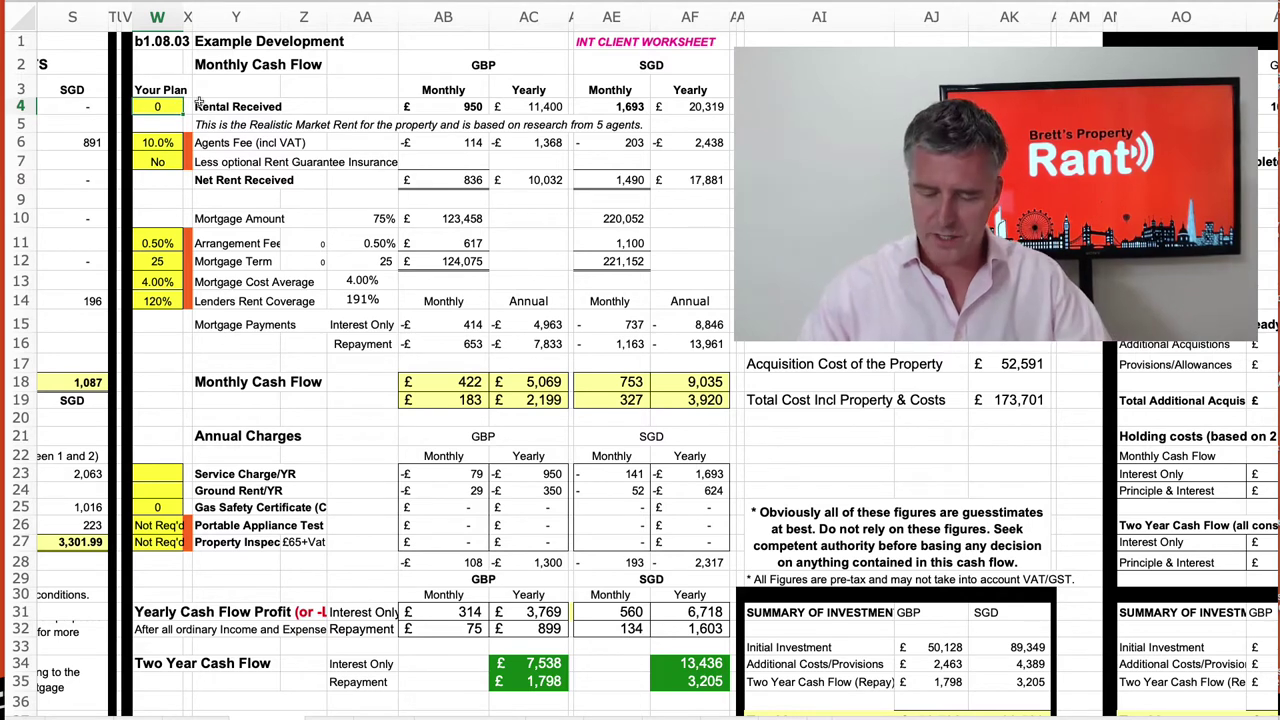
pyautogui.press('Return')
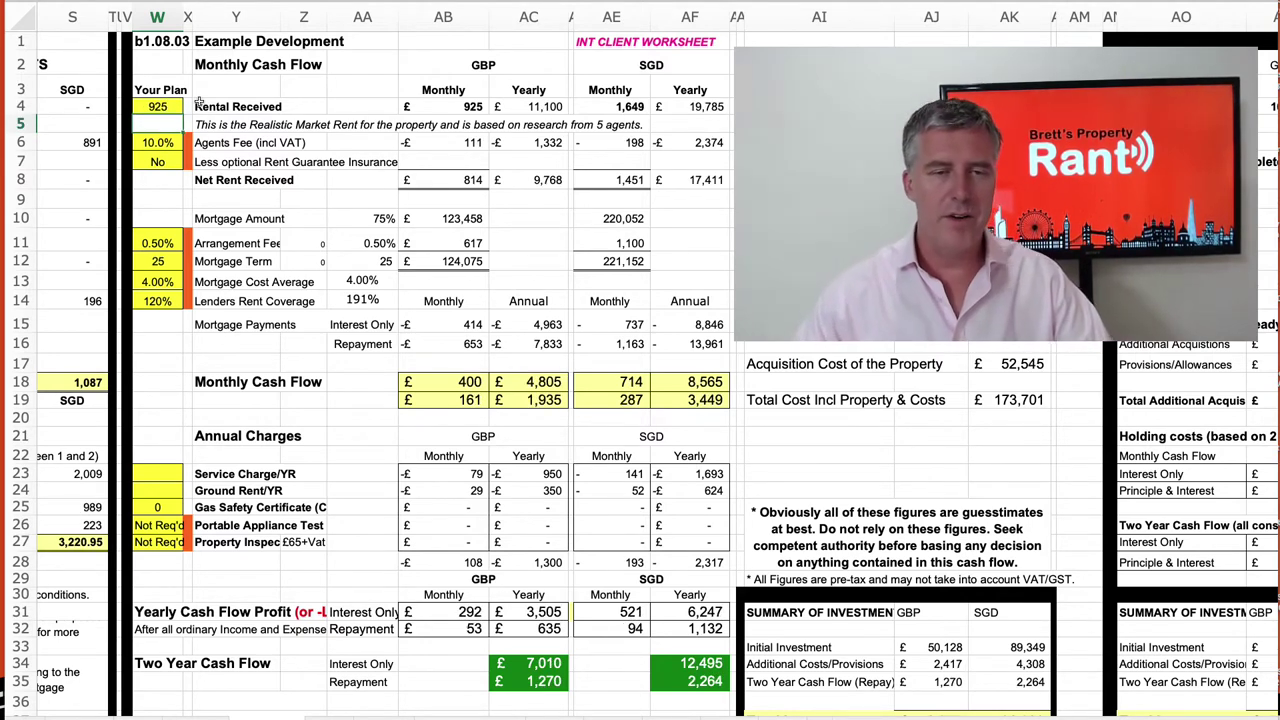
# Set the Your Plan Mortgage Term to 35 years, keeping the 0.50% Arrangement Fee
pyautogui.click(148, 243)
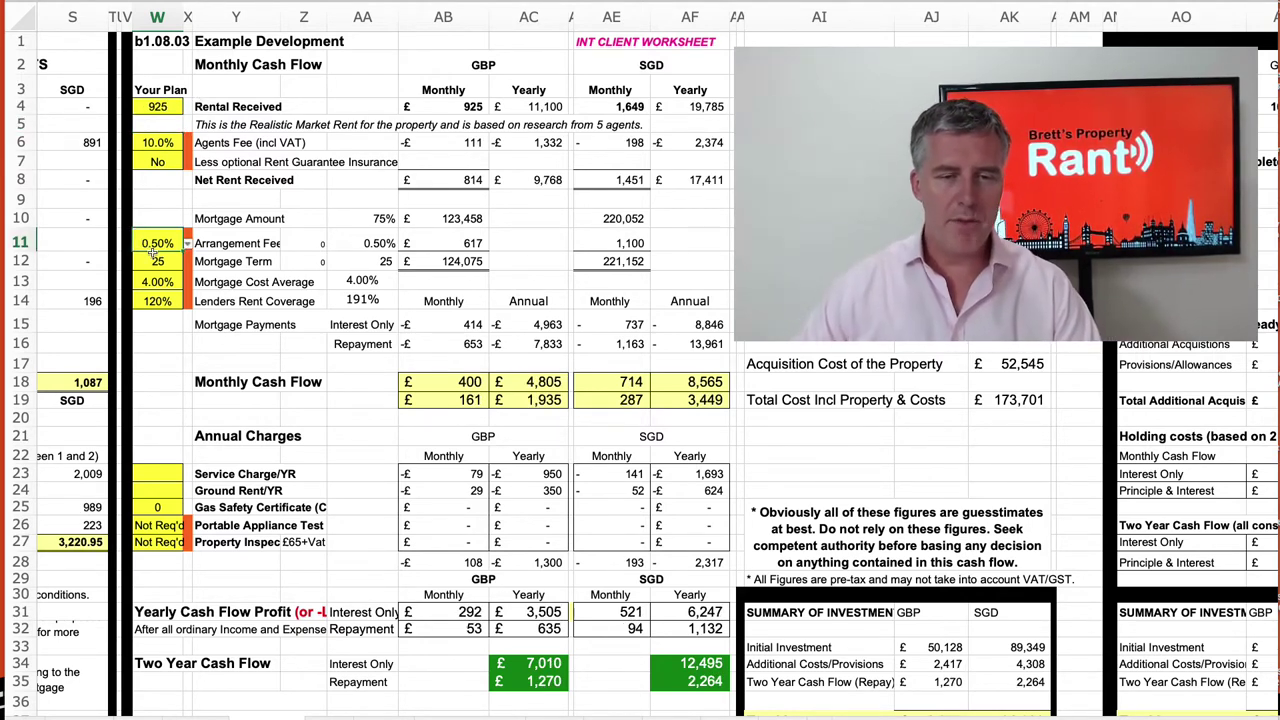
pyautogui.click(168, 264)
pyautogui.write('35')
pyautogui.press('Return')
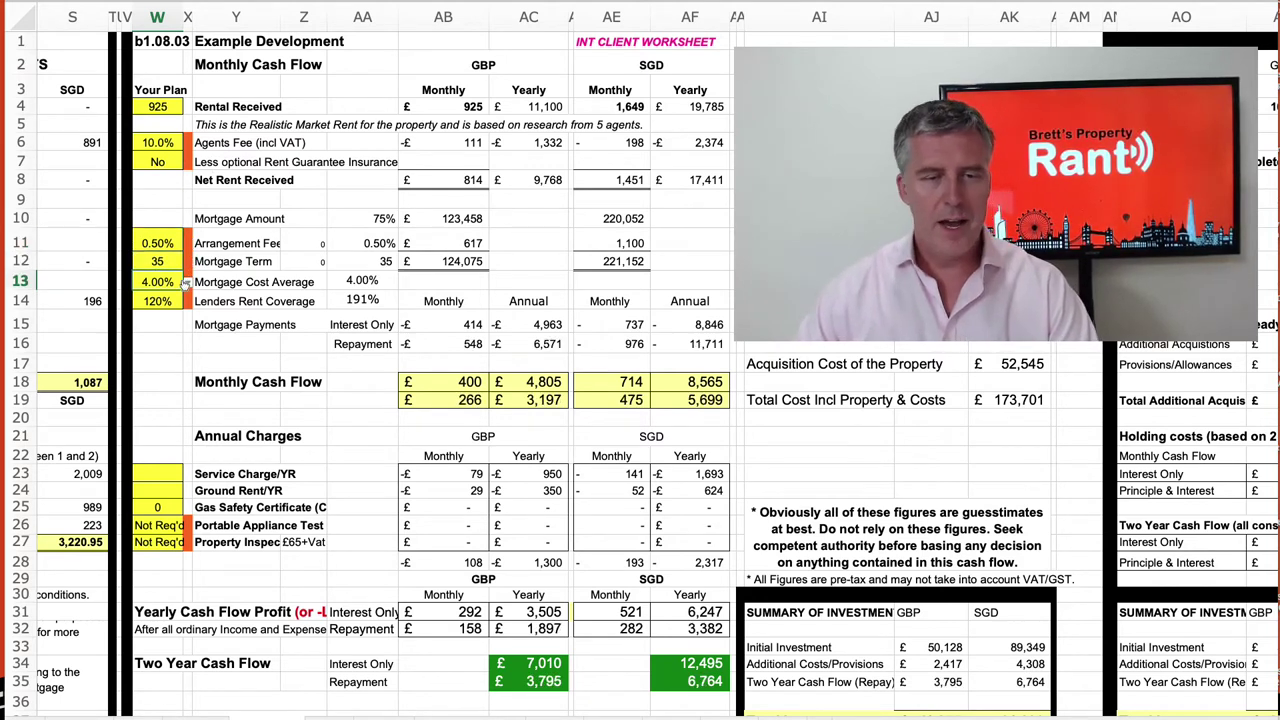
# Set the Your Plan Mortgage Cost Average to 6.75% after trying 4.75%
pyautogui.click(187, 283)
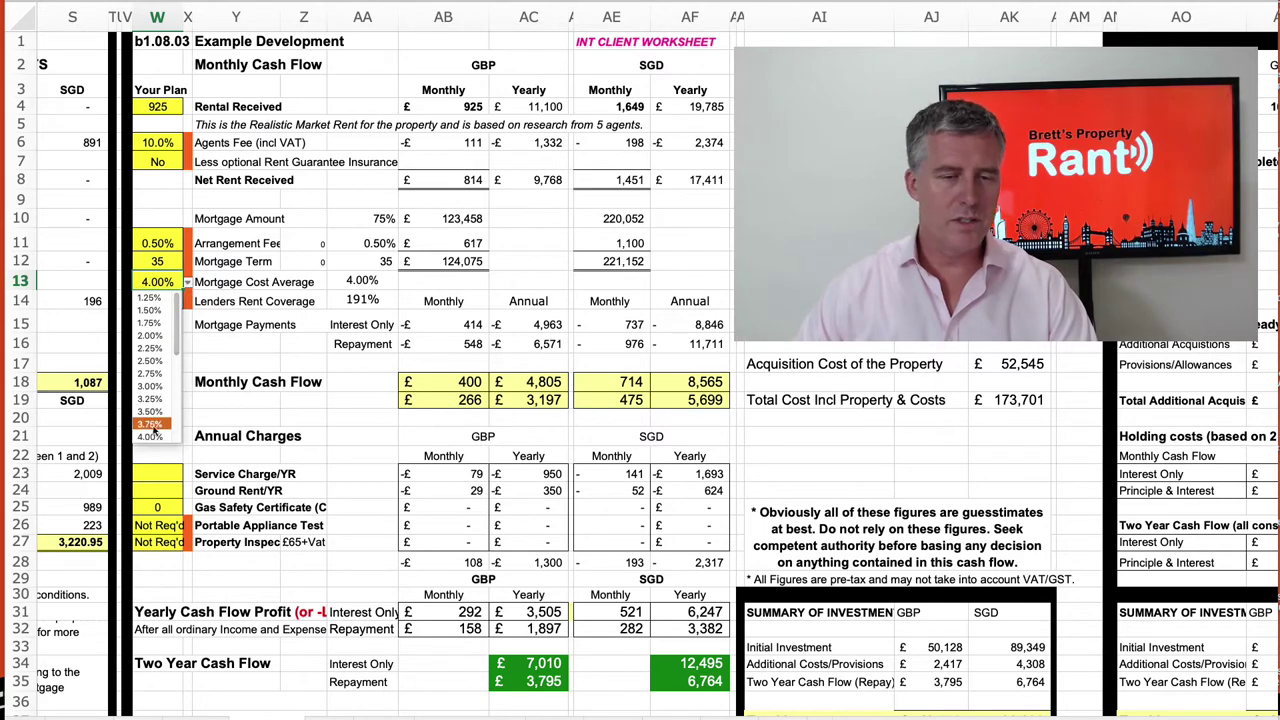
pyautogui.click(155, 395)
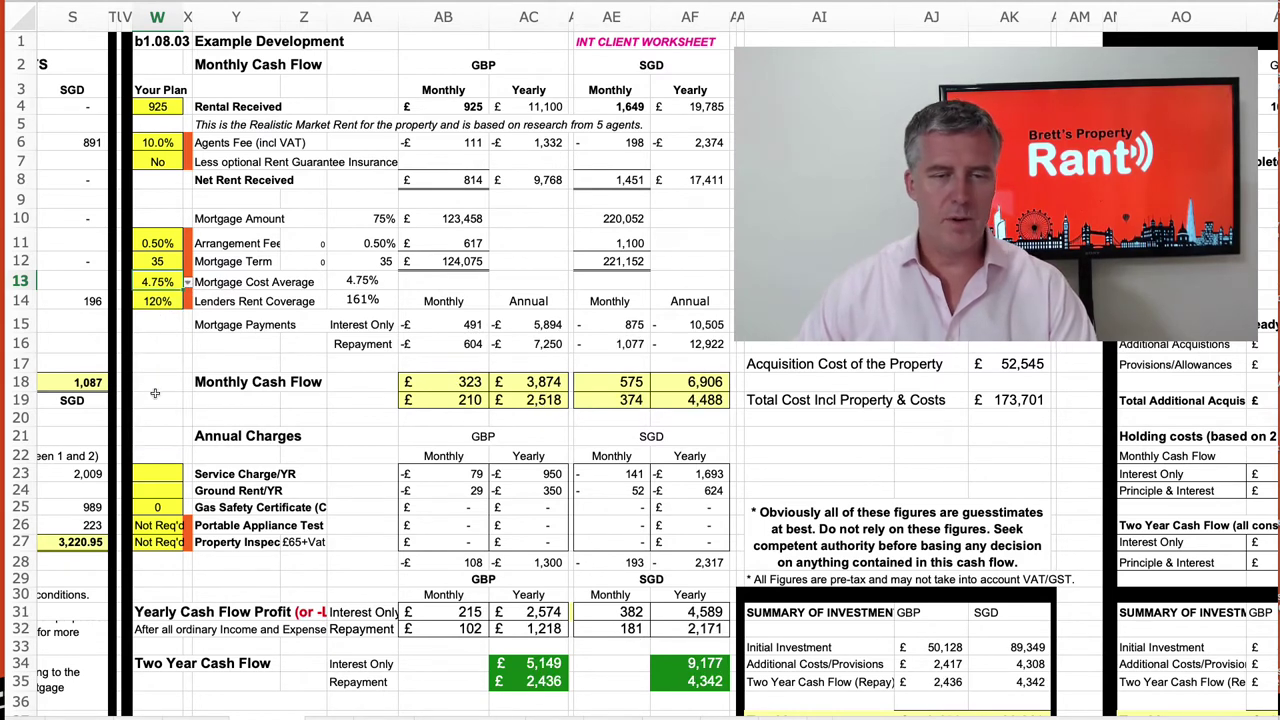
pyautogui.click(188, 283)
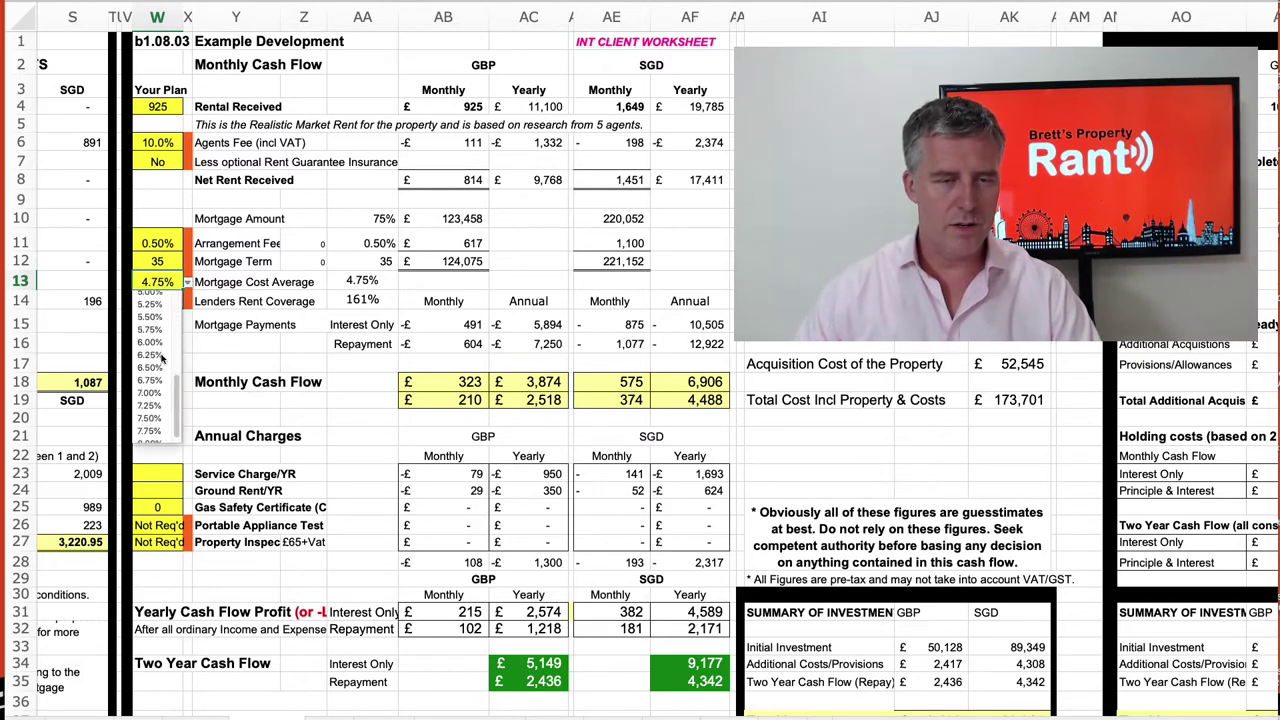
pyautogui.click(149, 381)
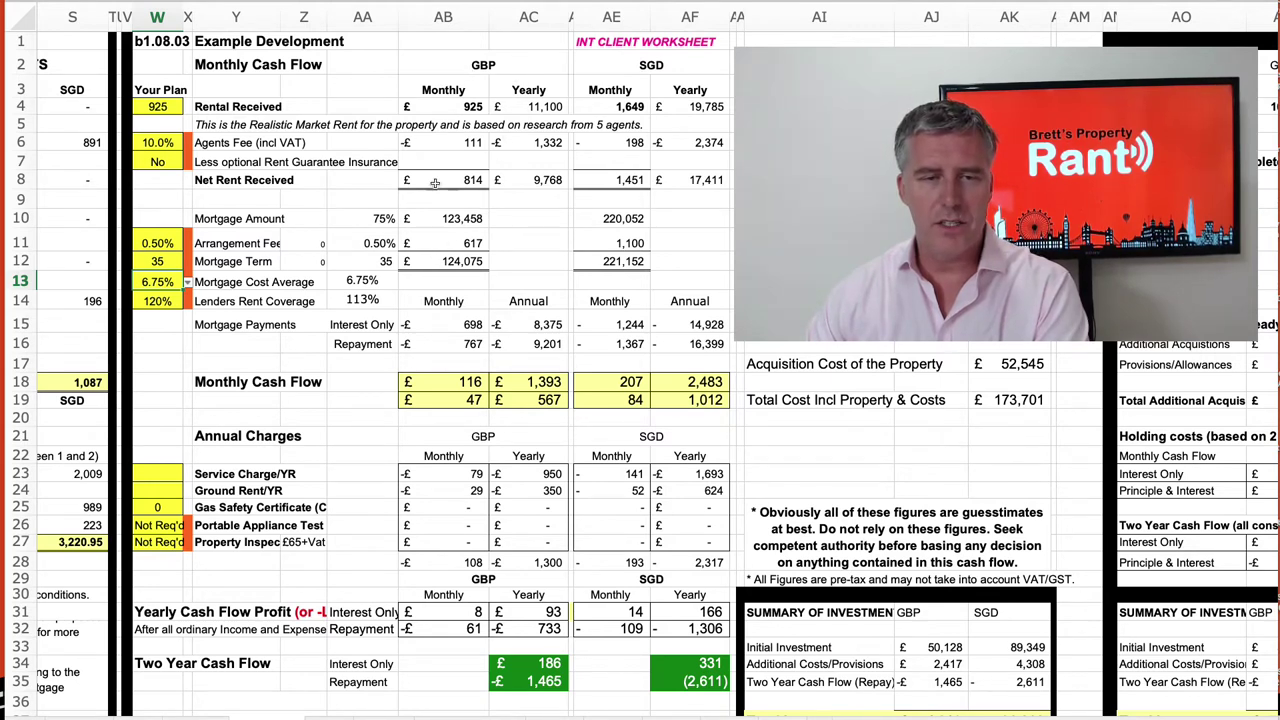
# Review the GBP net rent received, the interest-only and repayment mortgage payments, and the monthly cash flow figures
pyautogui.moveTo(428, 179); pyautogui.dragTo(525, 180)
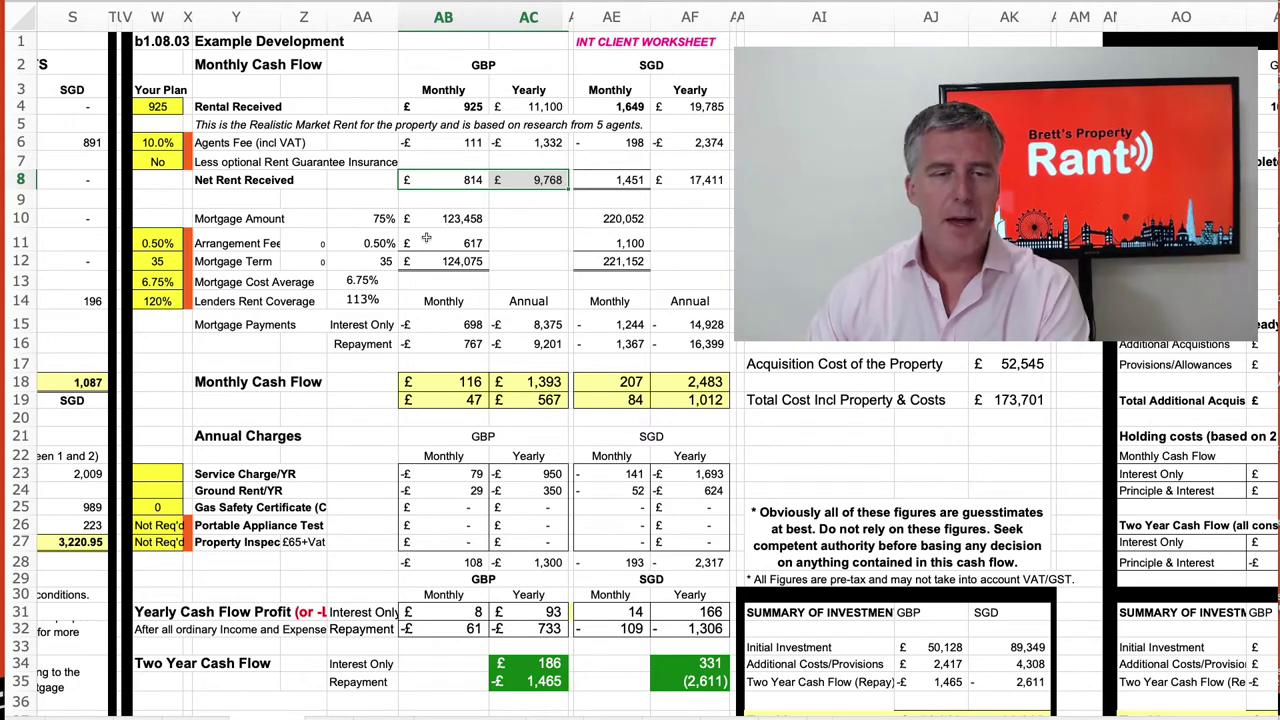
pyautogui.click(440, 324)
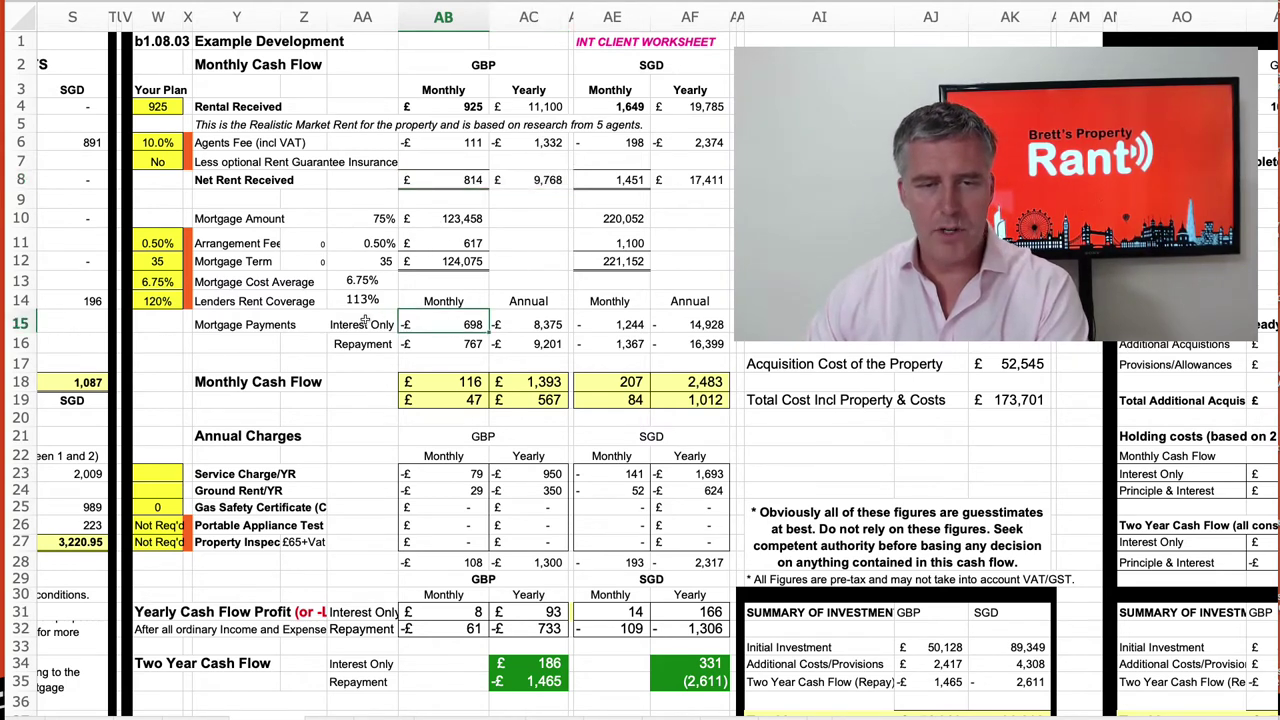
pyautogui.moveTo(368, 322); pyautogui.dragTo(551, 322)
pyautogui.moveTo(362, 344); pyautogui.dragTo(558, 344)
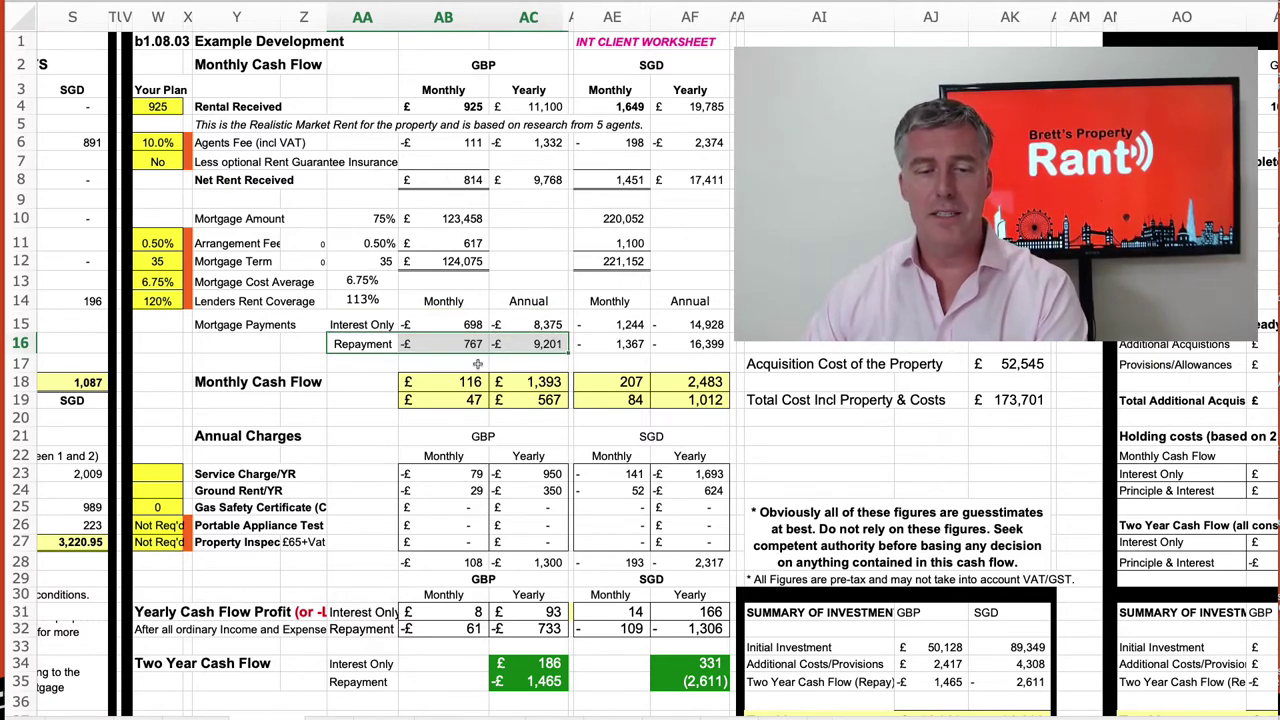
pyautogui.moveTo(452, 381); pyautogui.dragTo(526, 399)
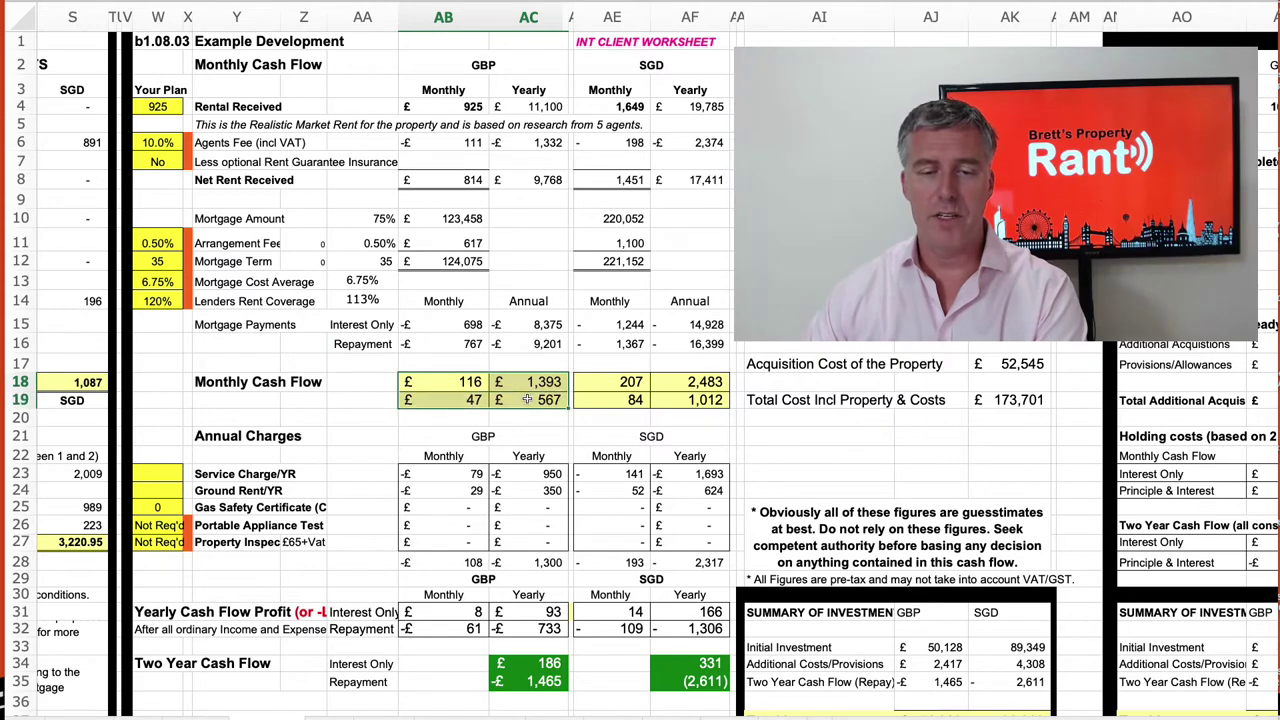
# Examine the annual charges and compare the monthly and yearly GBP cash flow profit for the interest-only and repayment options
pyautogui.scroll(-4, 330, 320)
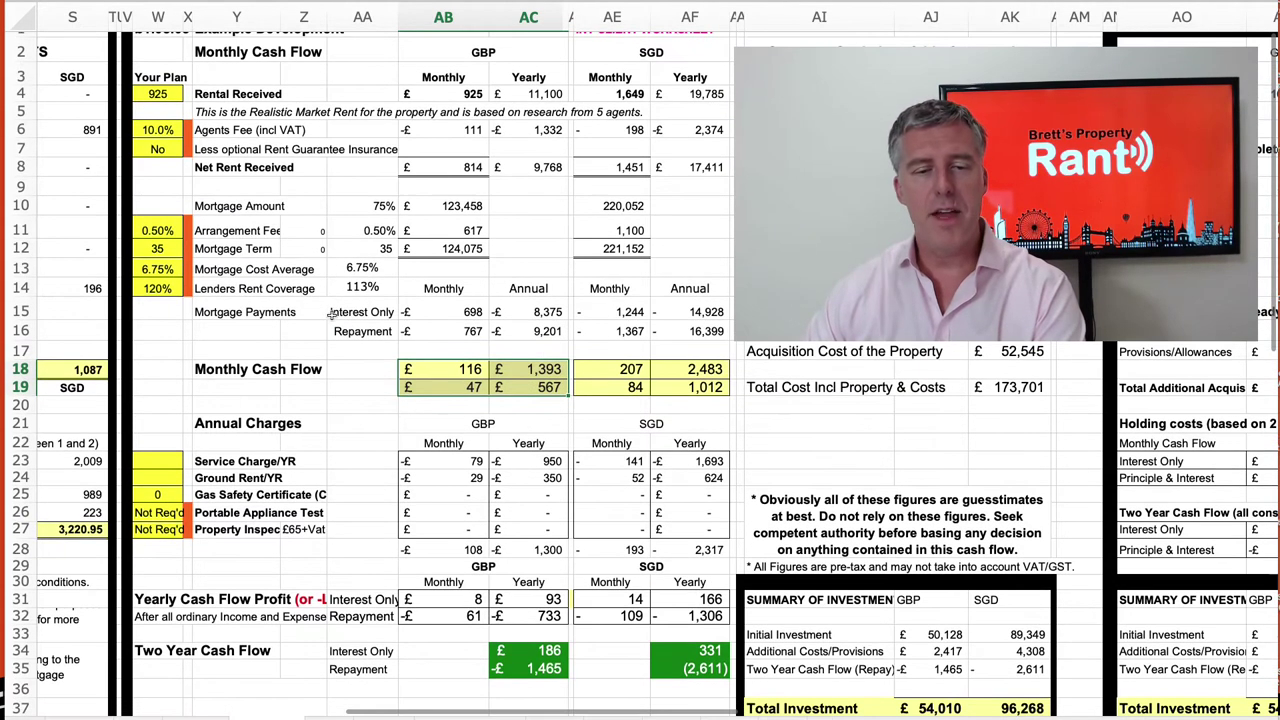
pyautogui.scroll(-3, 331, 315)
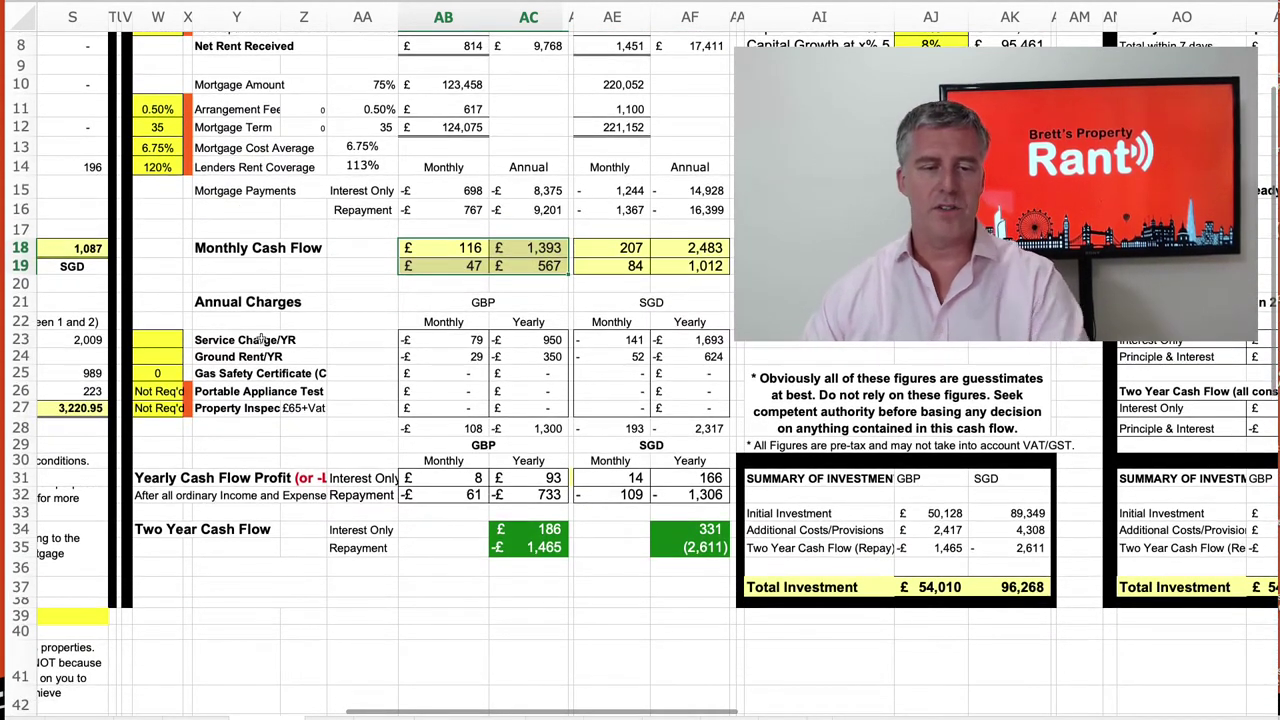
pyautogui.click(182, 341)
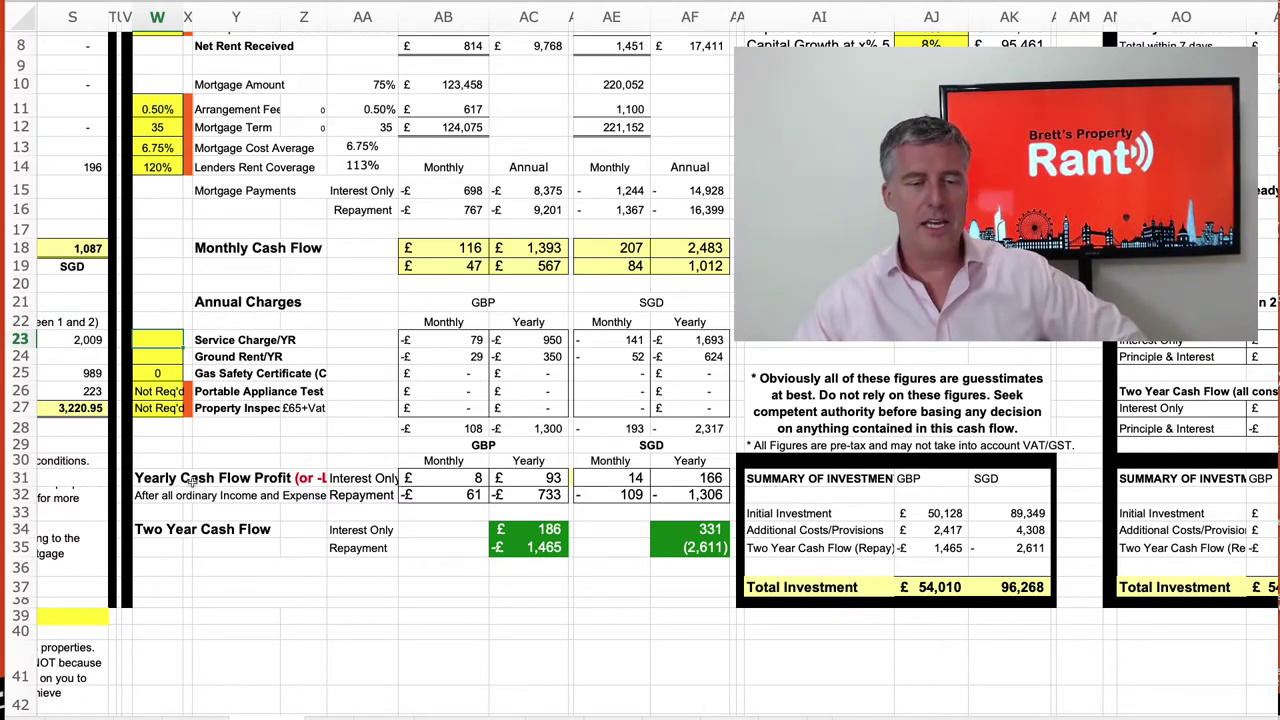
pyautogui.click(238, 250)
pyautogui.click(175, 481)
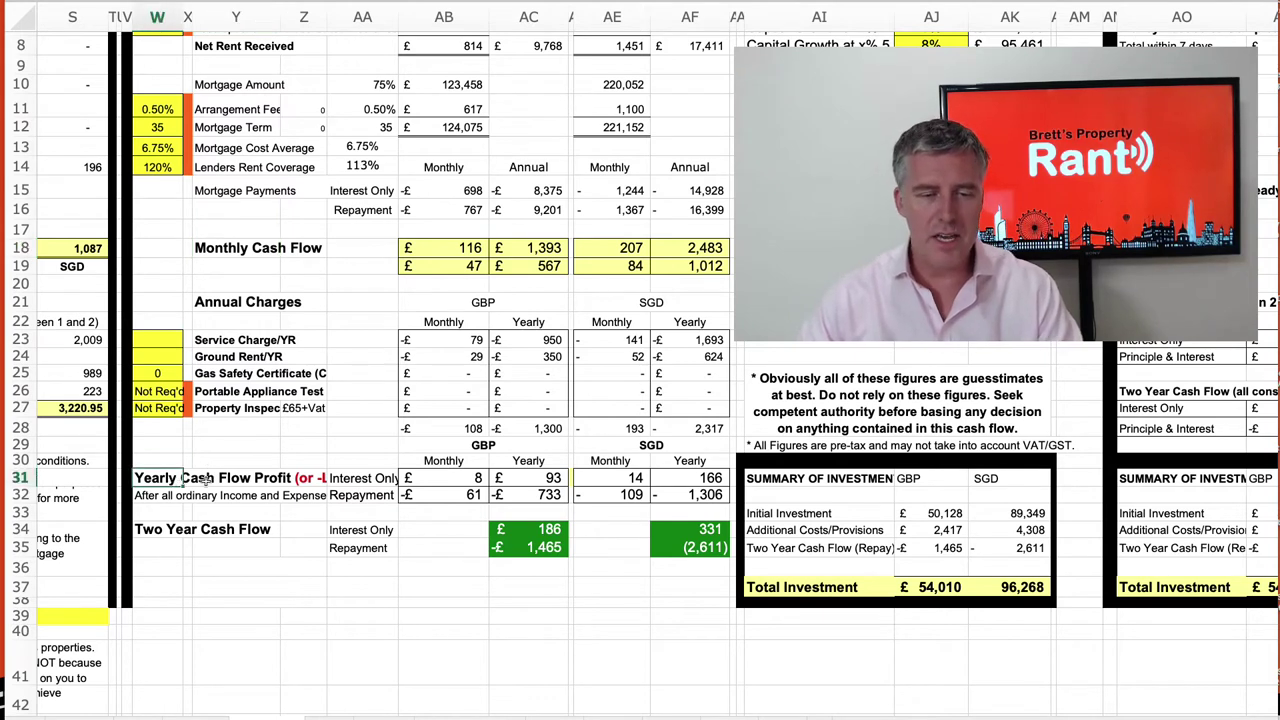
pyautogui.moveTo(360, 479); pyautogui.dragTo(303, 480)
pyautogui.click(449, 478)
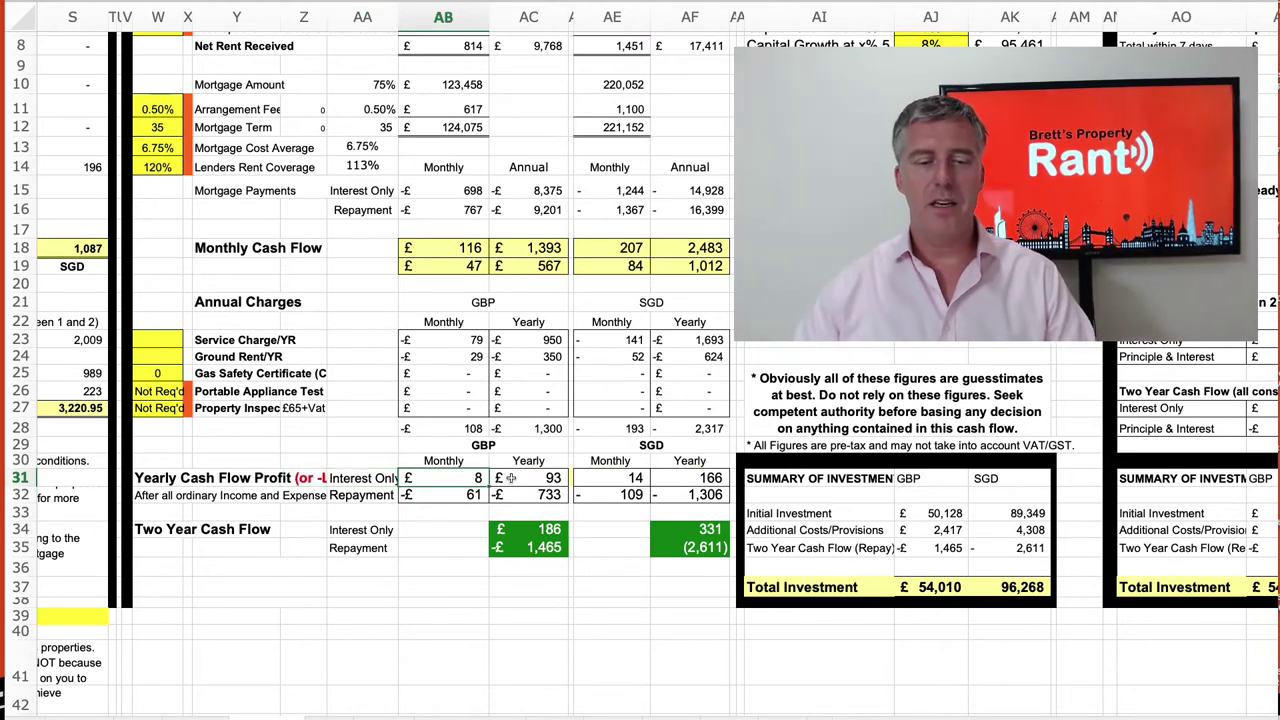
pyautogui.click(525, 478)
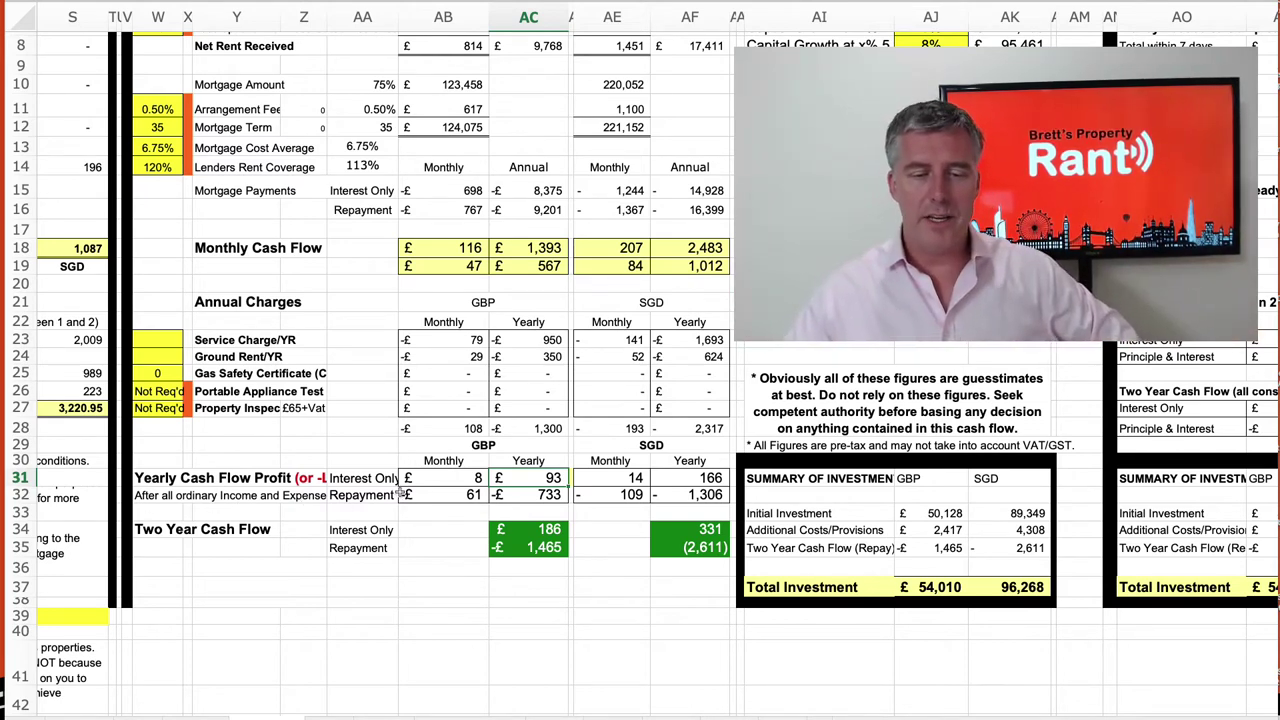
pyautogui.click(363, 494)
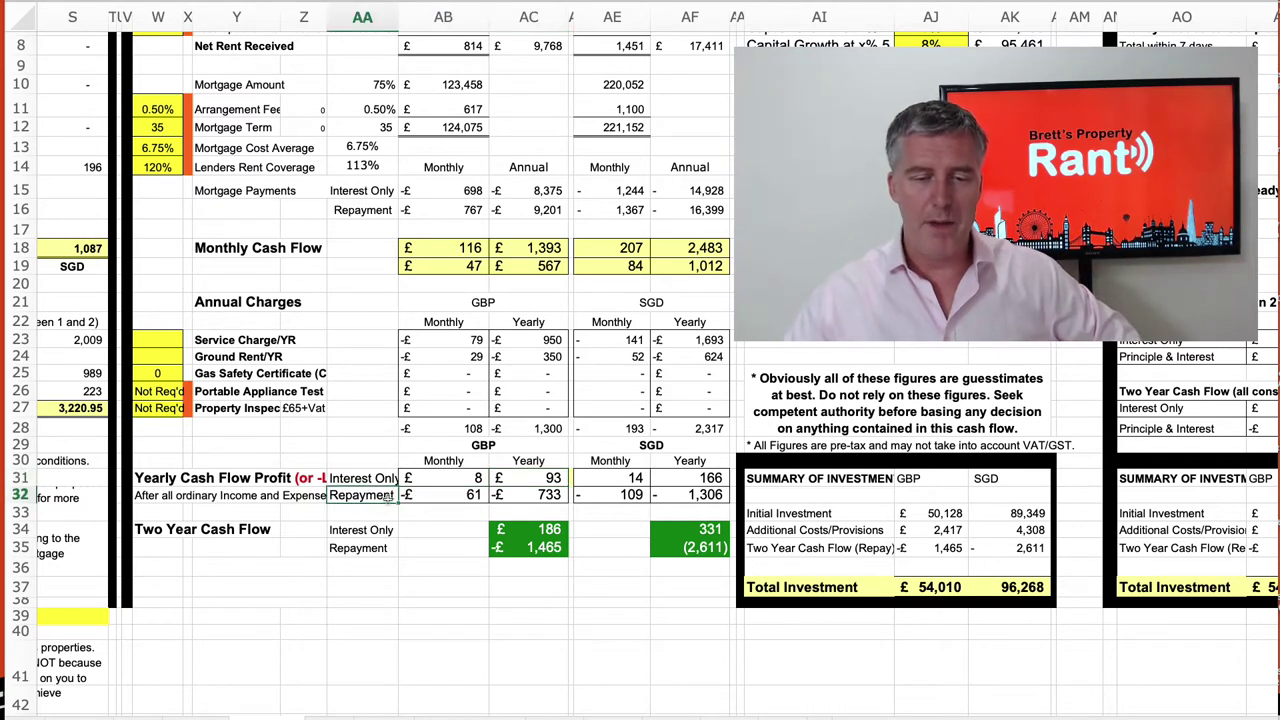
pyautogui.click(418, 496)
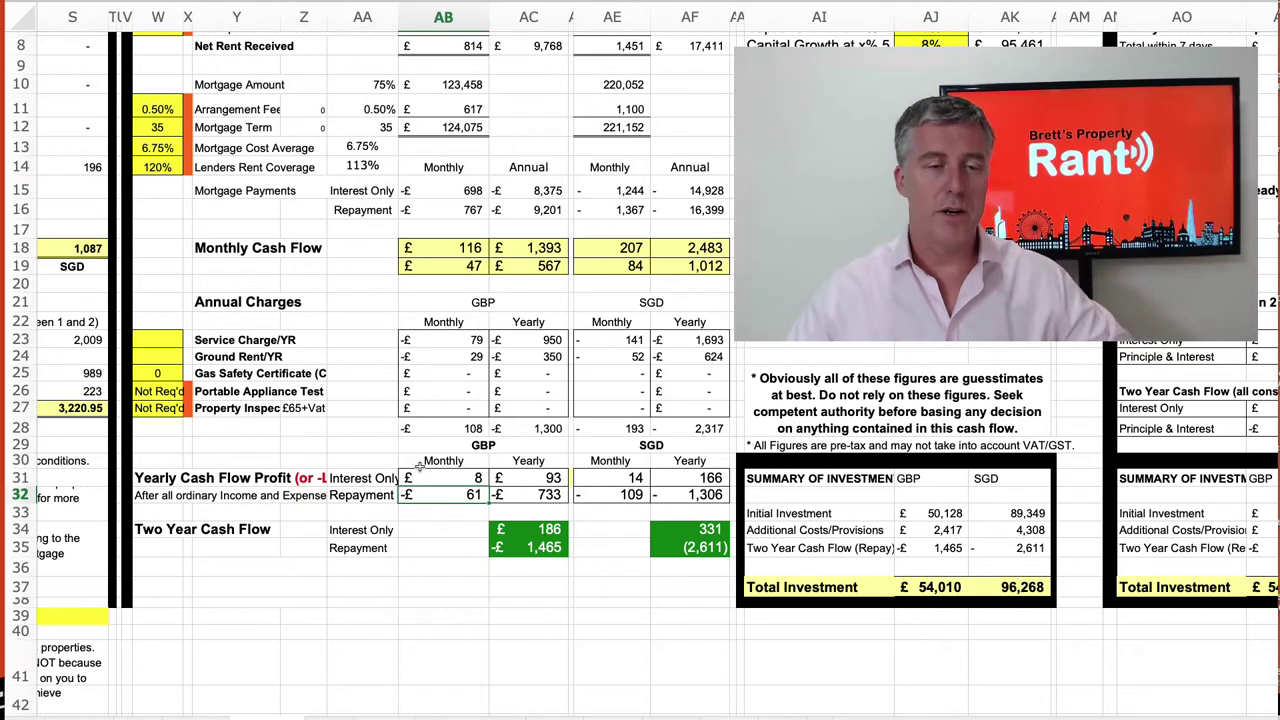
pyautogui.click(524, 495)
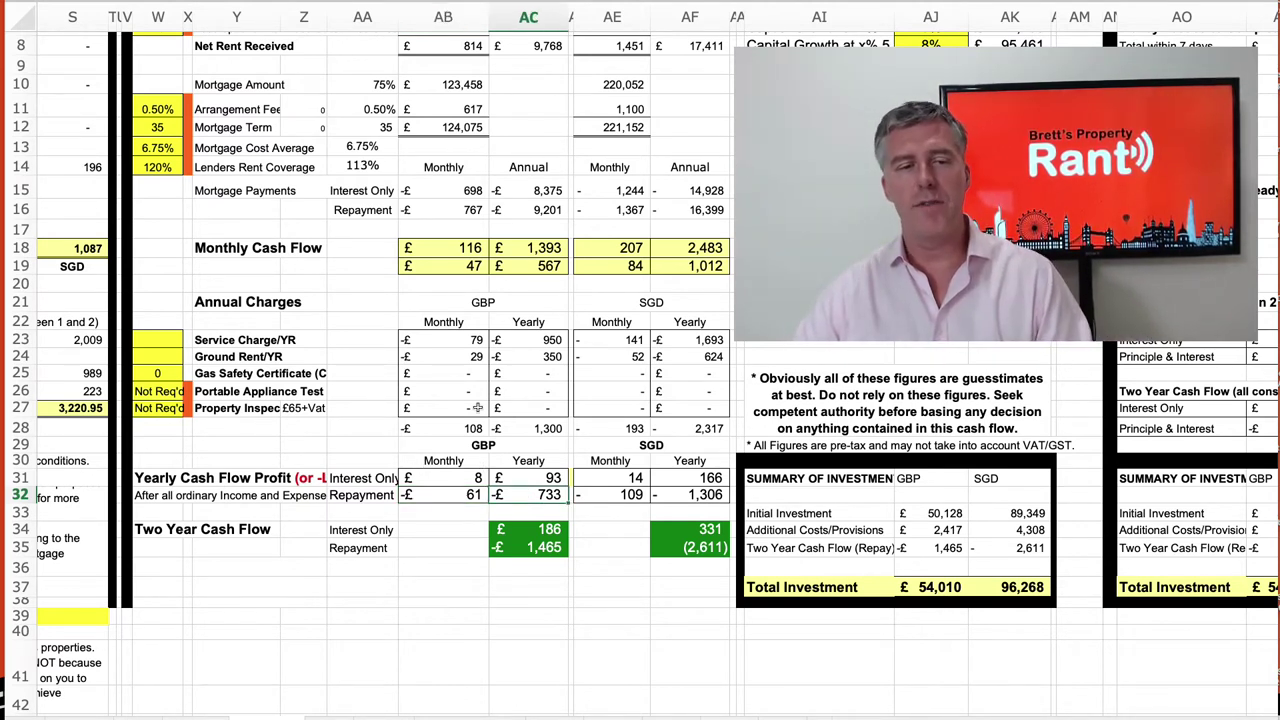
# Set the Your Plan Mortgage Cost Average to 3.50%
pyautogui.click(172, 149)
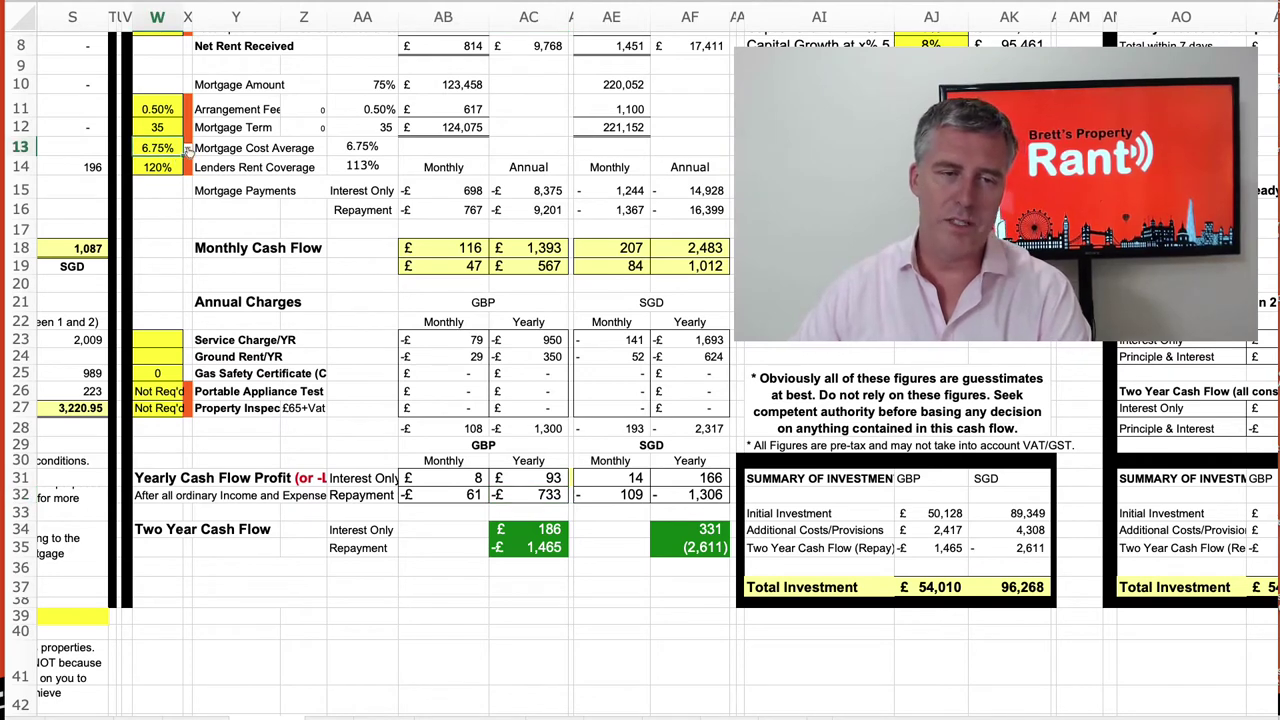
pyautogui.click(187, 149)
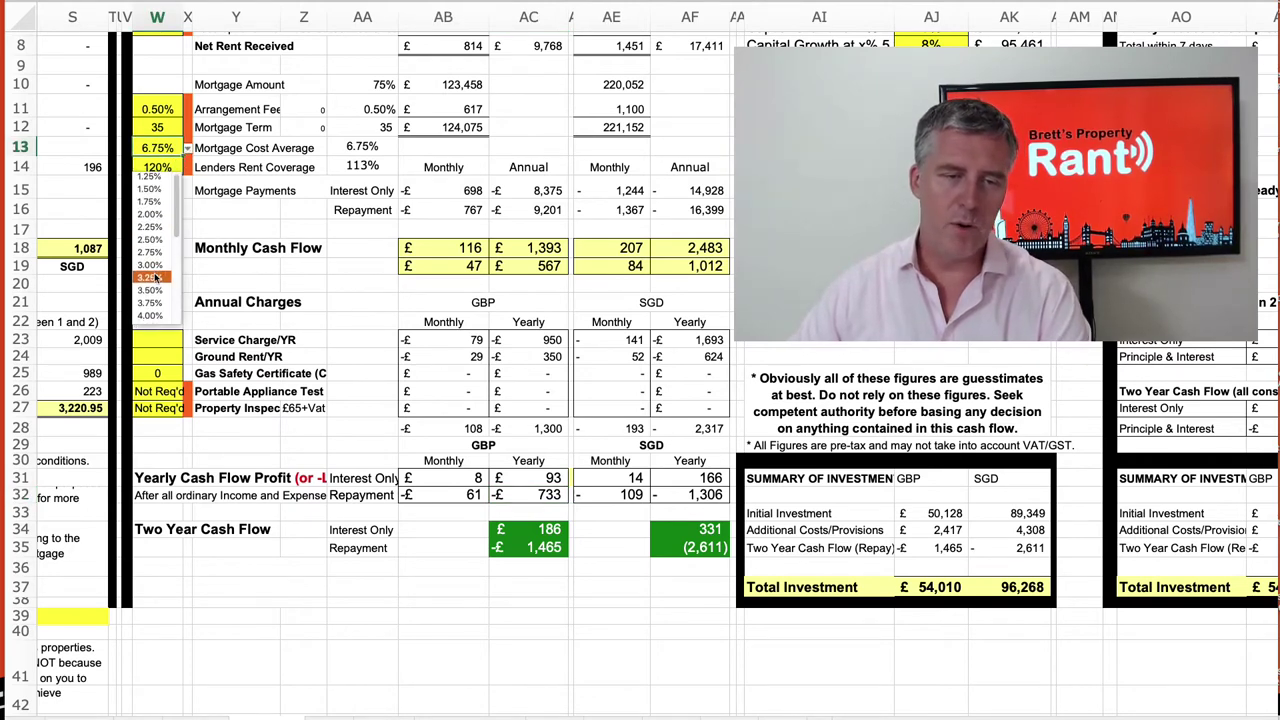
pyautogui.click(155, 291)
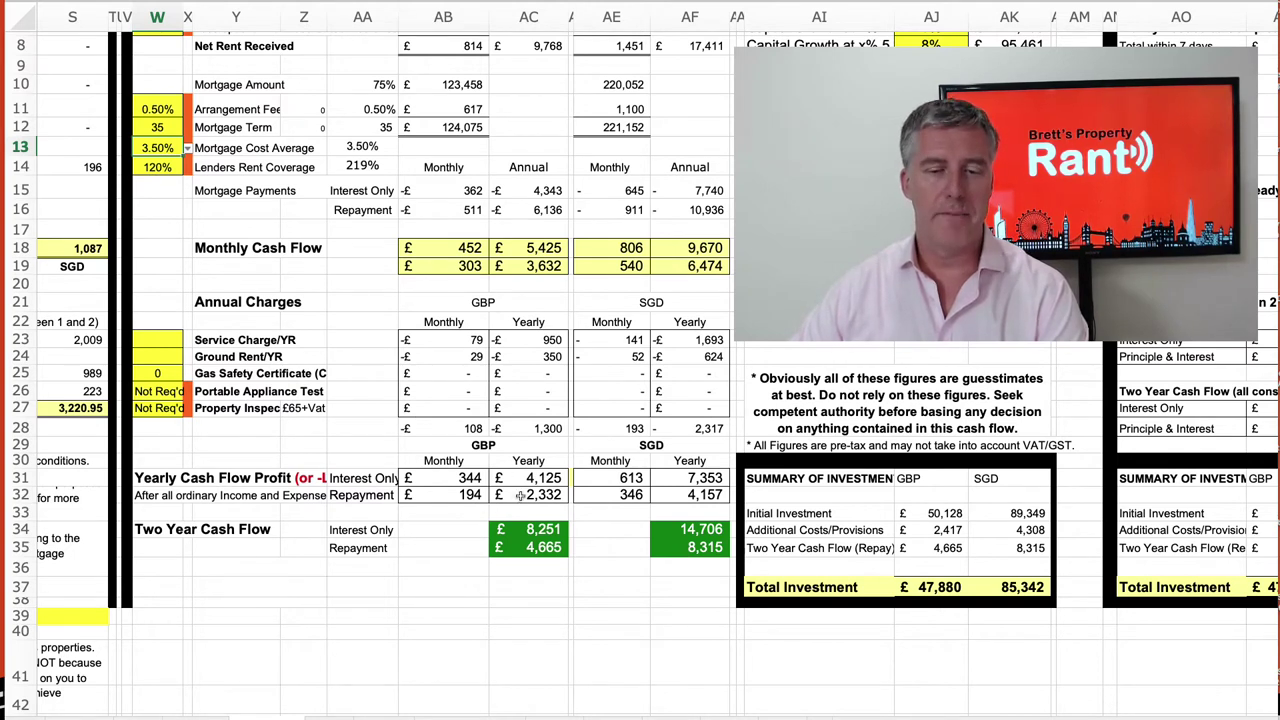
# Review the repayment and interest-only yearly cash flow profit and the two-year cash flow in GBP and SGD
pyautogui.moveTo(378, 494); pyautogui.dragTo(525, 494)
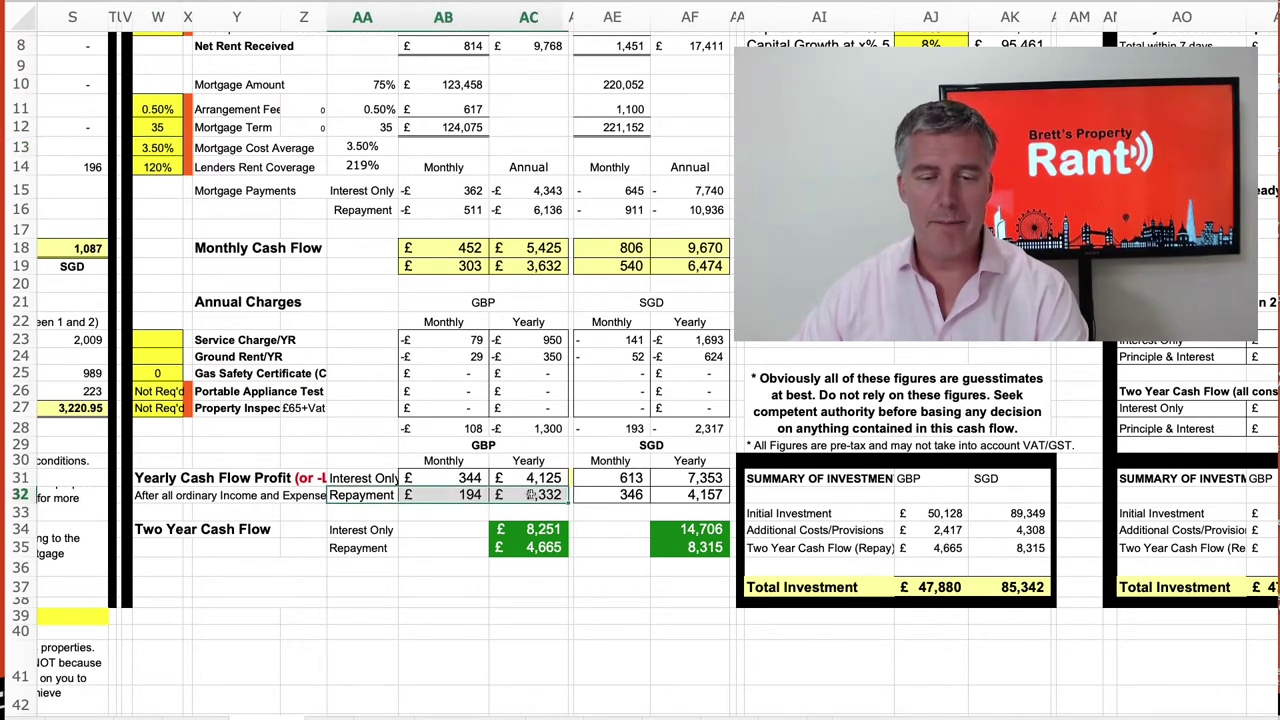
pyautogui.click(533, 494)
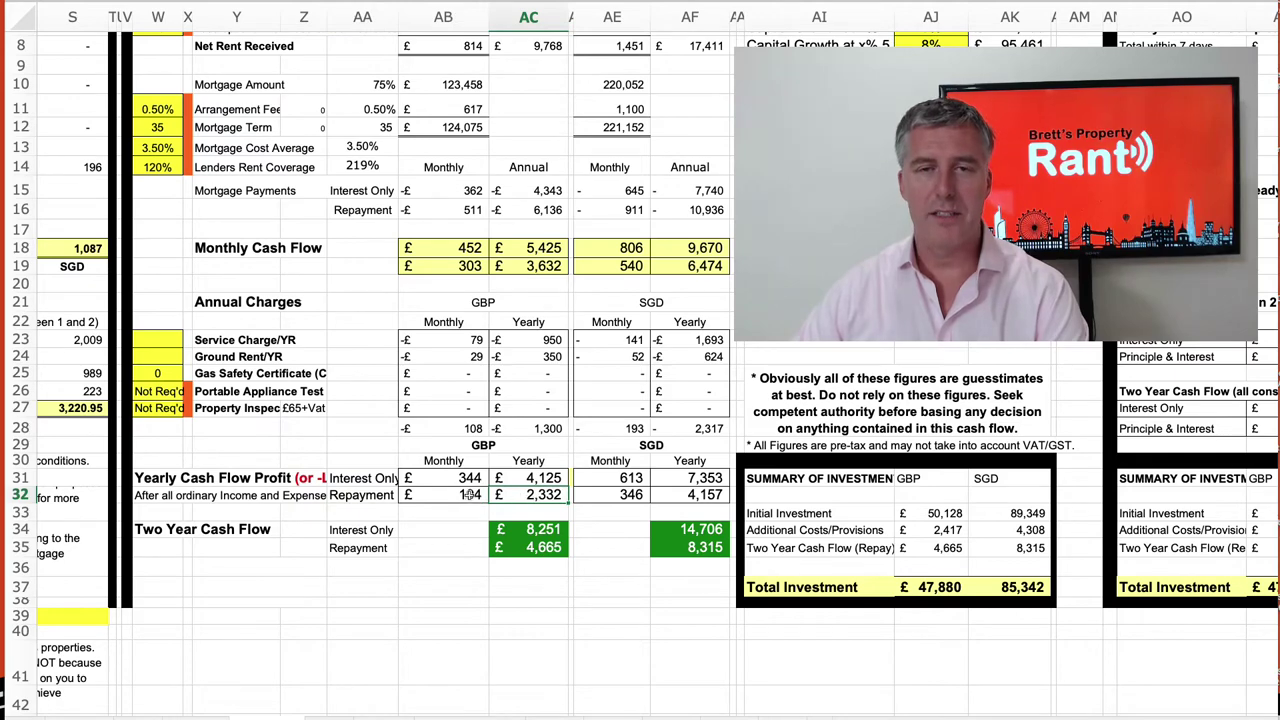
pyautogui.scroll(3, 413, 478)
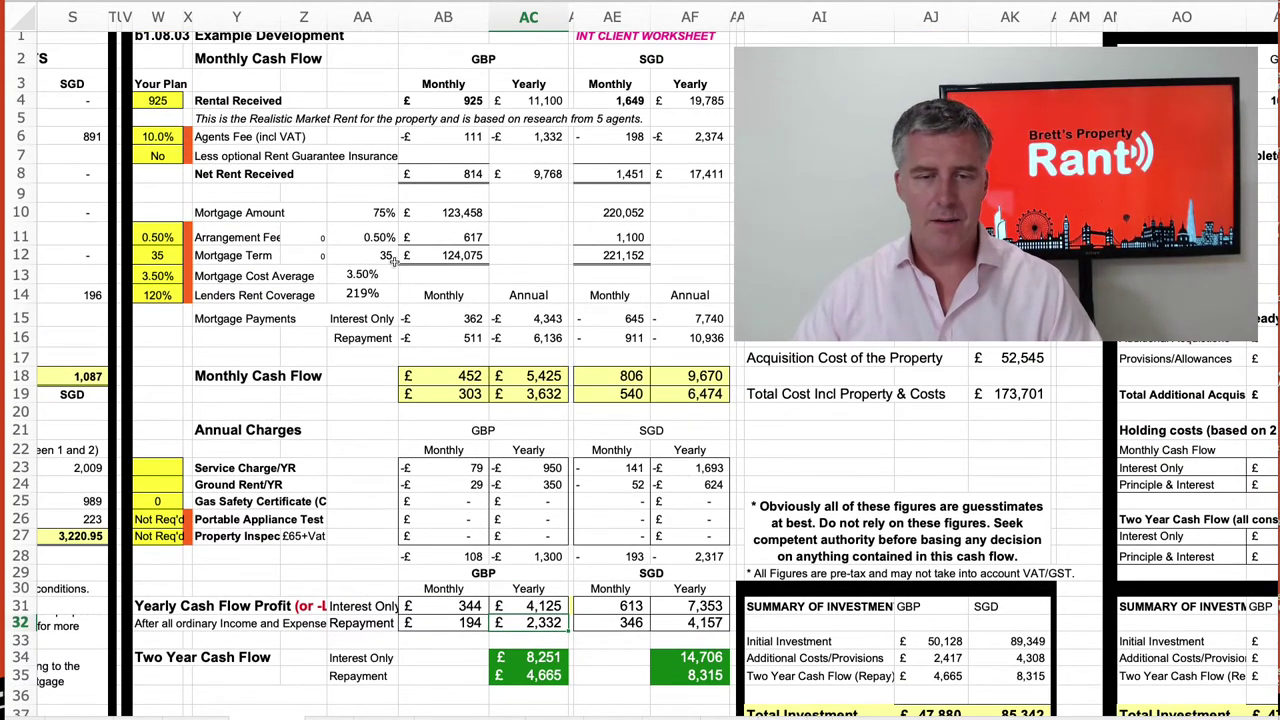
pyautogui.scroll(-5, 393, 258)
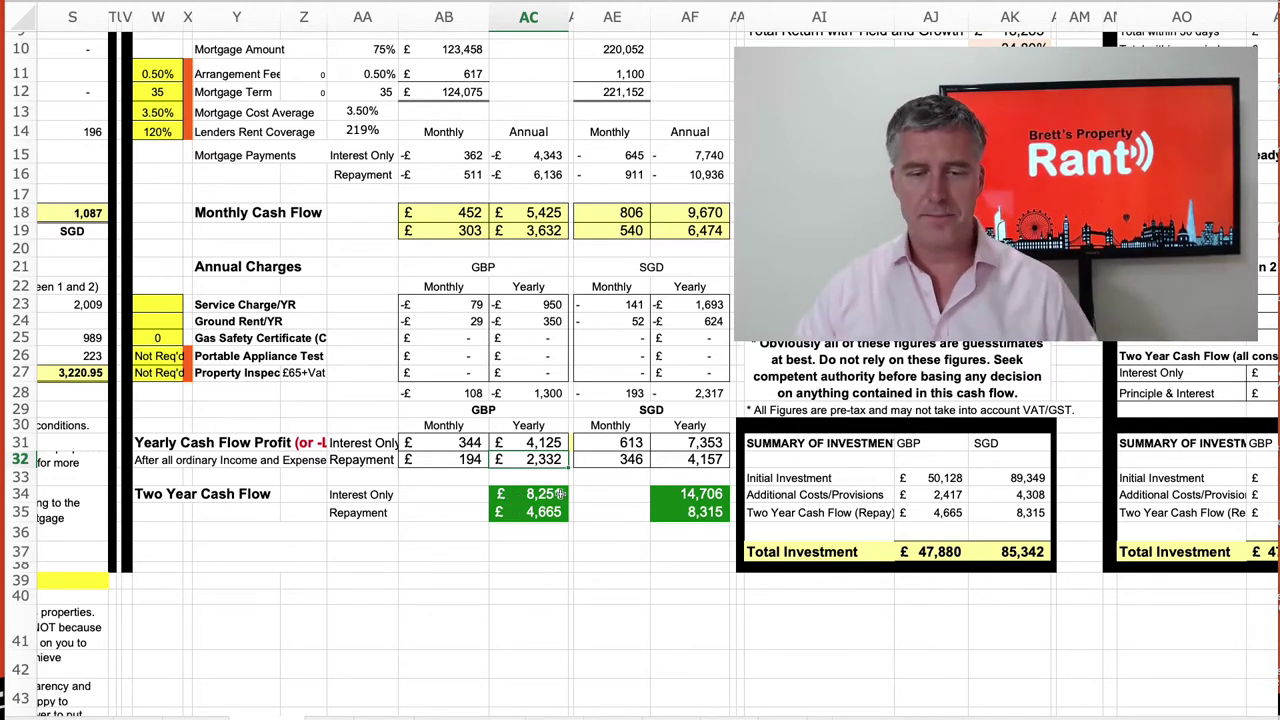
pyautogui.moveTo(696, 484); pyautogui.dragTo(699, 522)
pyautogui.moveTo(501, 474); pyautogui.dragTo(519, 527)
pyautogui.click(514, 445)
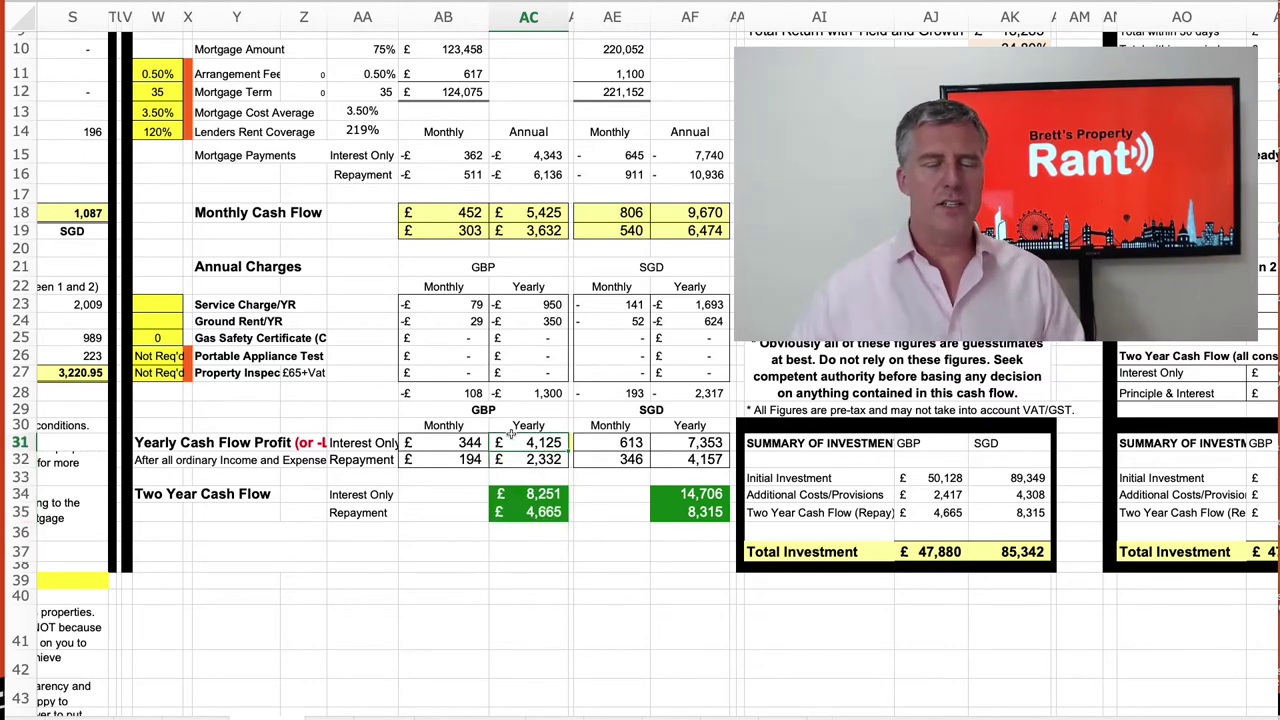
pyautogui.scroll(2, 510, 432)
pyautogui.scroll(1, 510, 434)
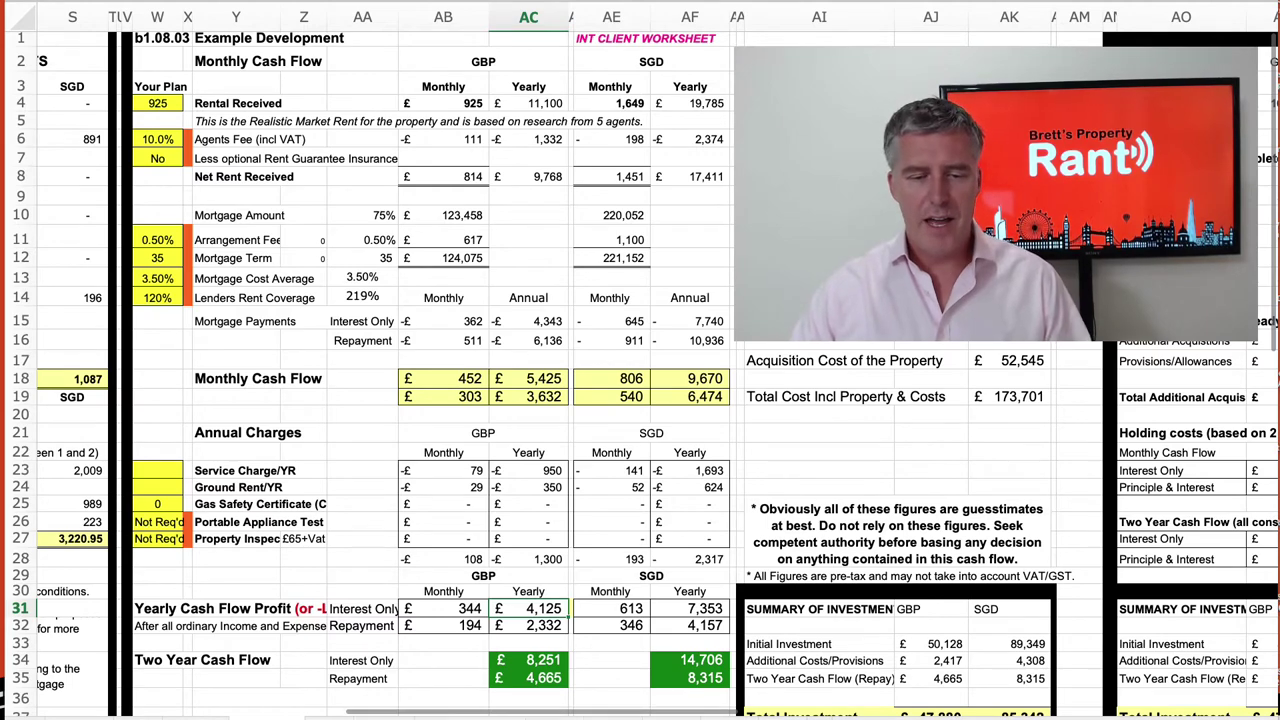
# Check the rental yield and cash on cash return in the summary statistics, and set the one-year capital growth to 3%
pyautogui.moveTo(434, 712); pyautogui.dragTo(580, 712)
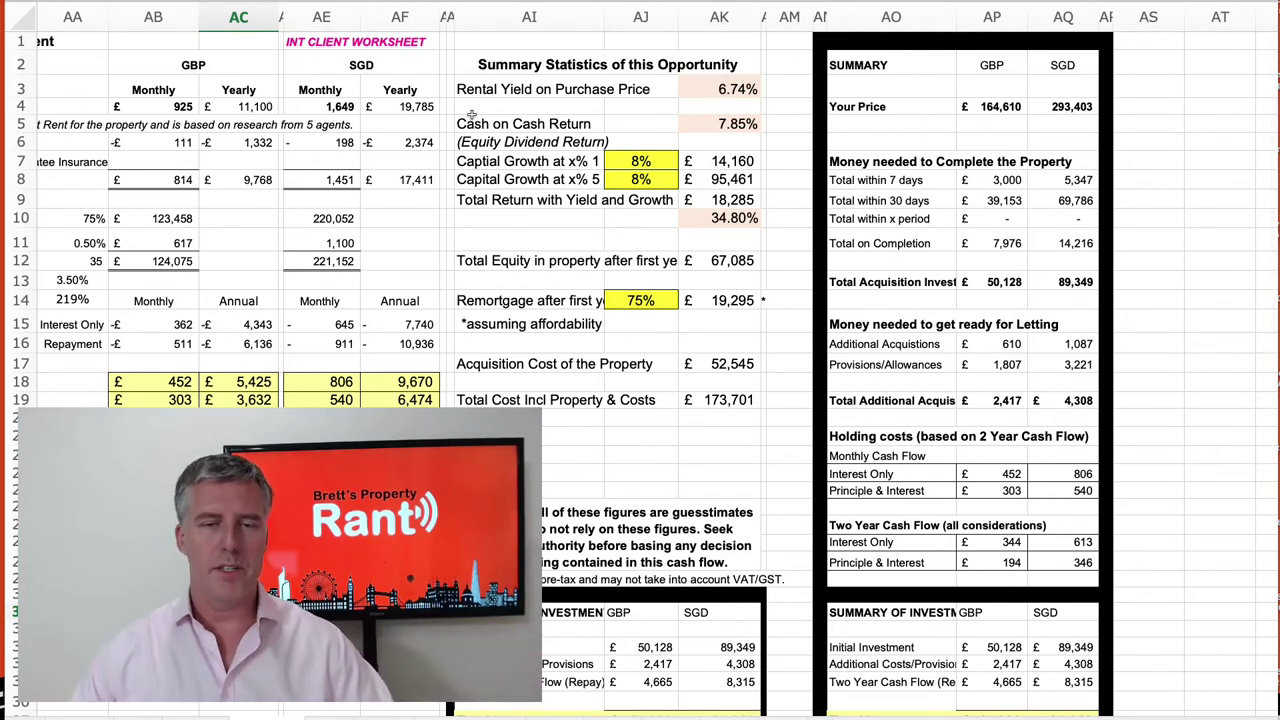
pyautogui.click(705, 88)
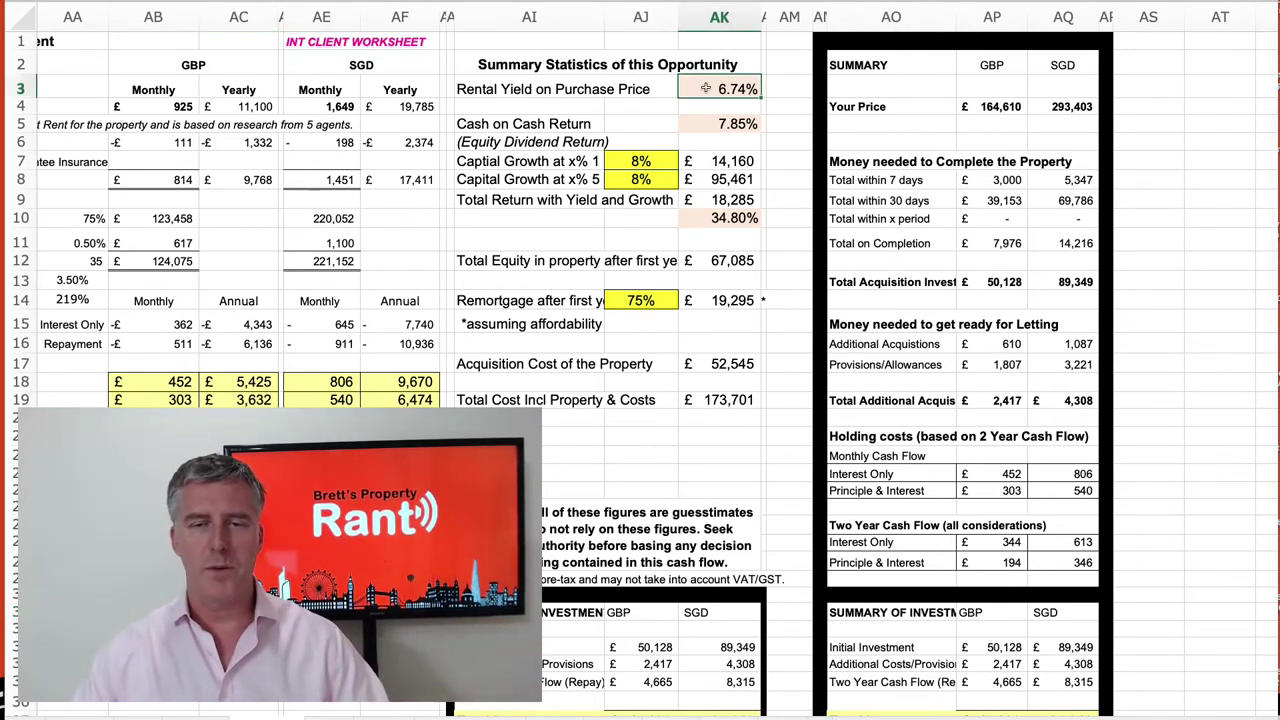
pyautogui.click(718, 124)
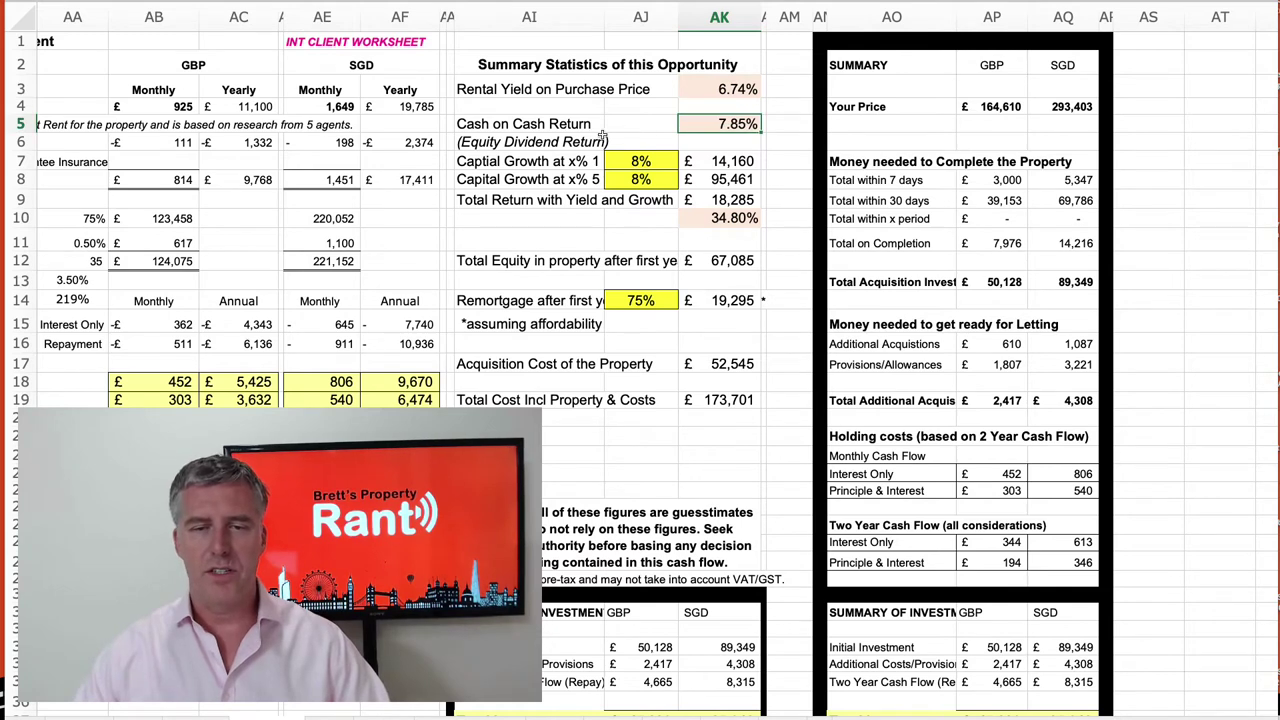
pyautogui.click(640, 160)
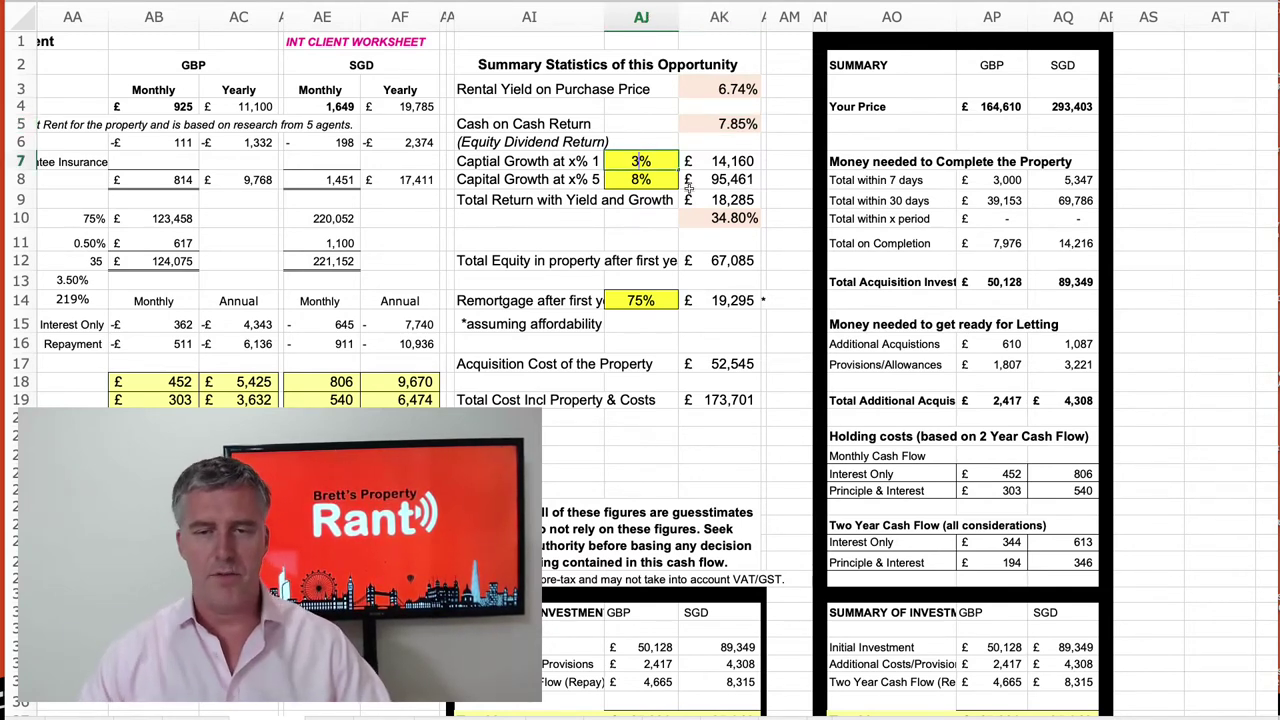
pyautogui.press('Return')
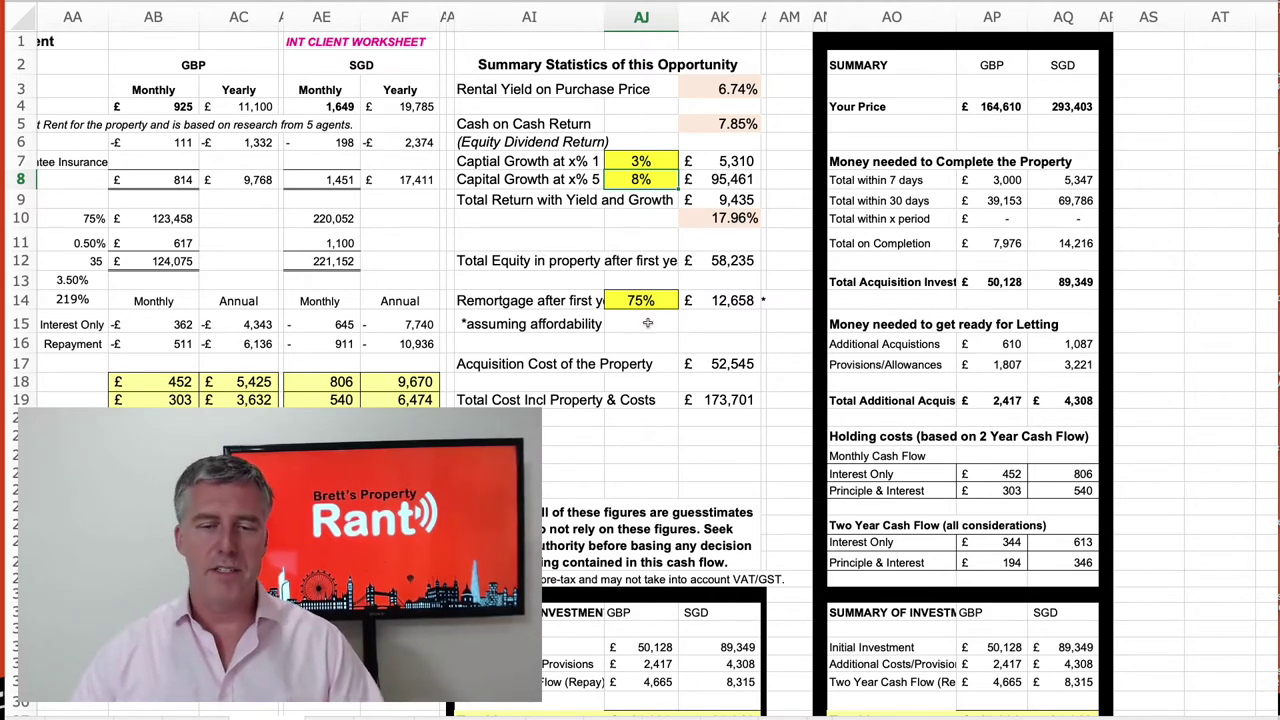
# Examine the remortgage figure after the first year, the acquisition cost of the property and the total cost including property and costs
pyautogui.click(548, 301)
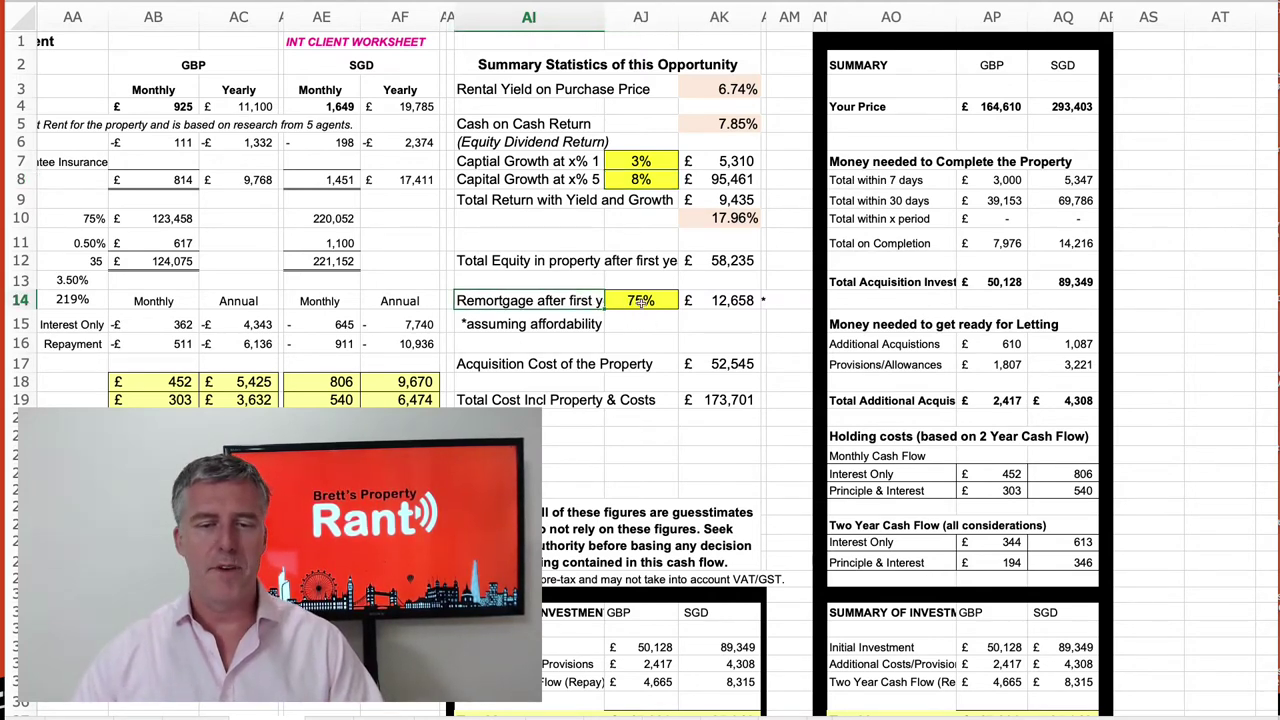
pyautogui.click(652, 300)
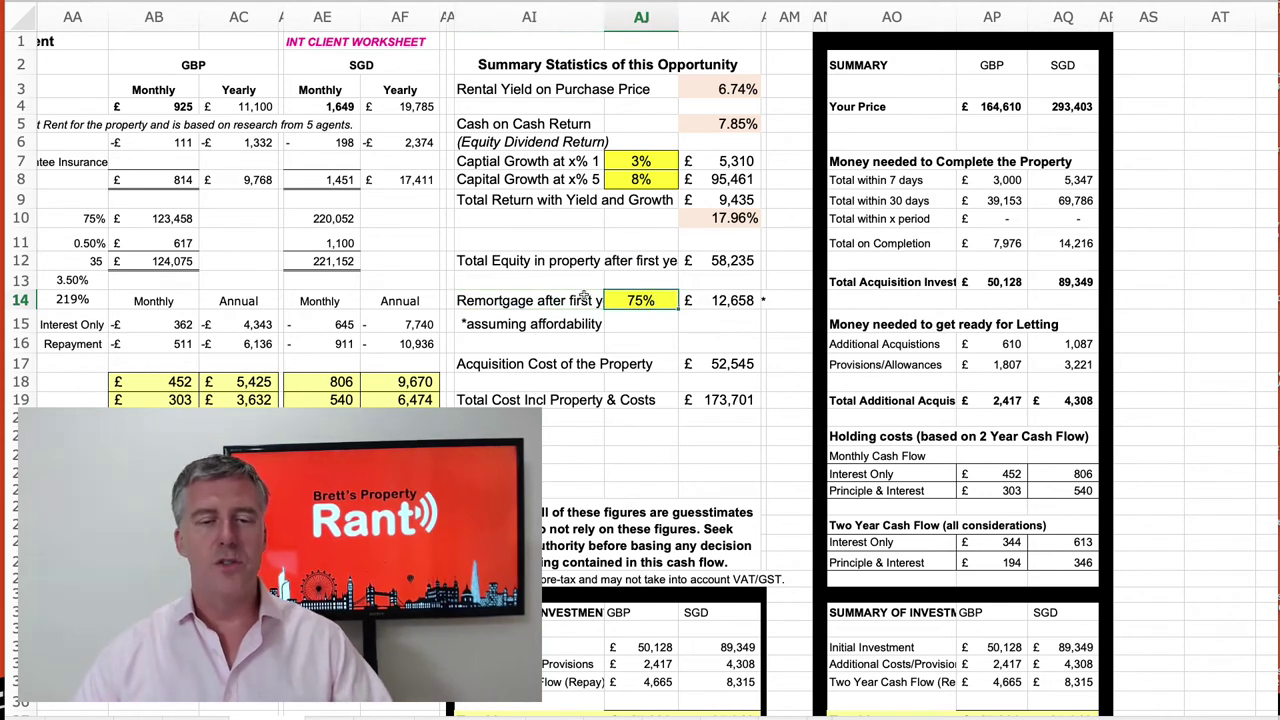
pyautogui.click(725, 300)
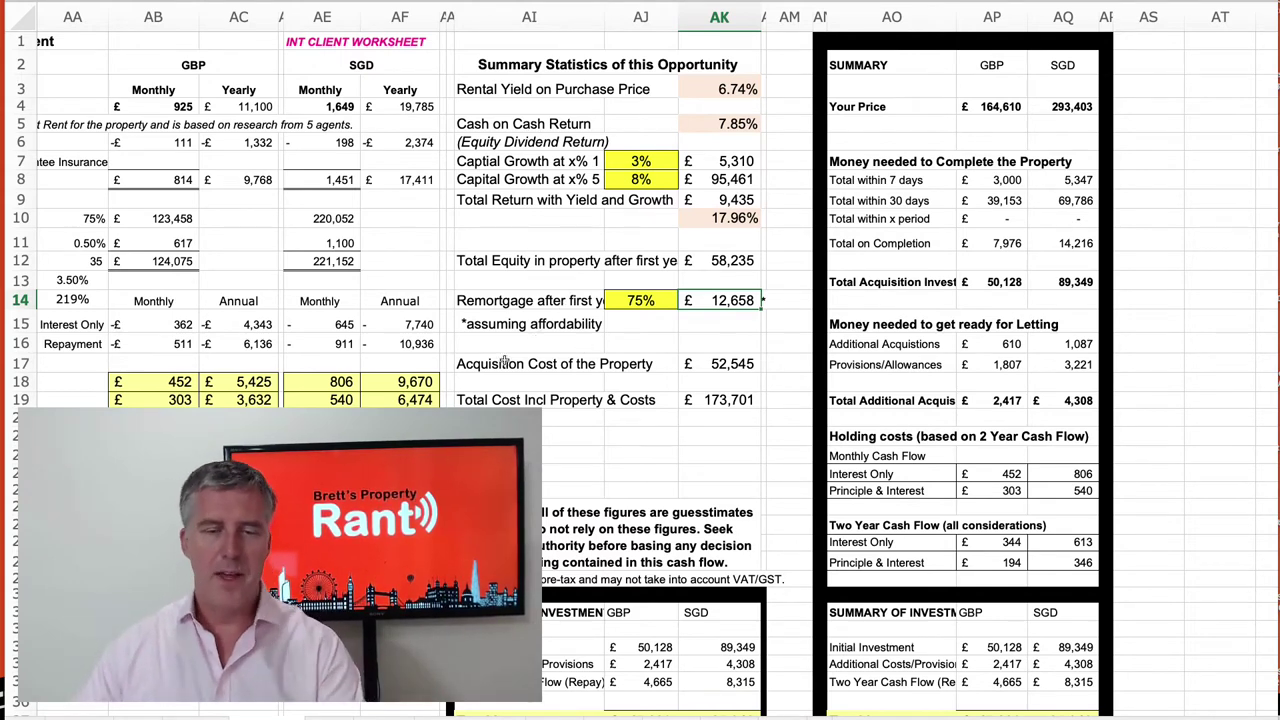
pyautogui.moveTo(505, 364); pyautogui.dragTo(707, 365)
pyautogui.click(707, 364)
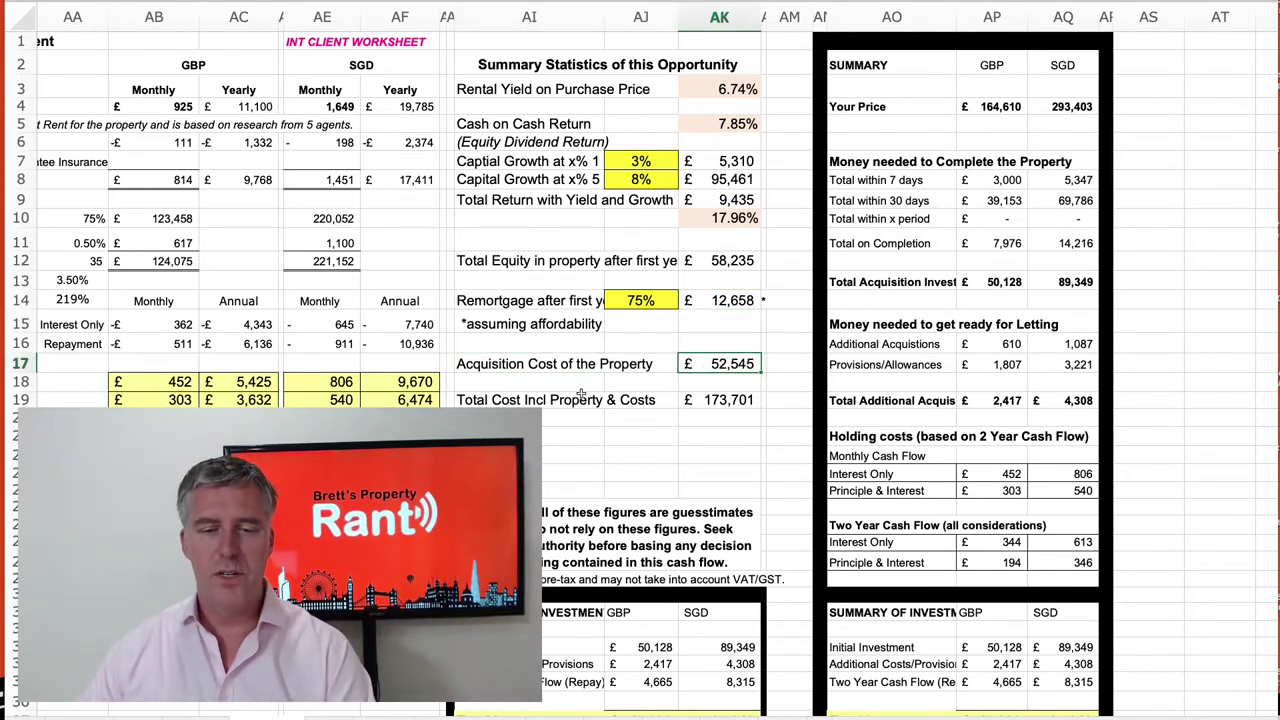
pyautogui.click(708, 399)
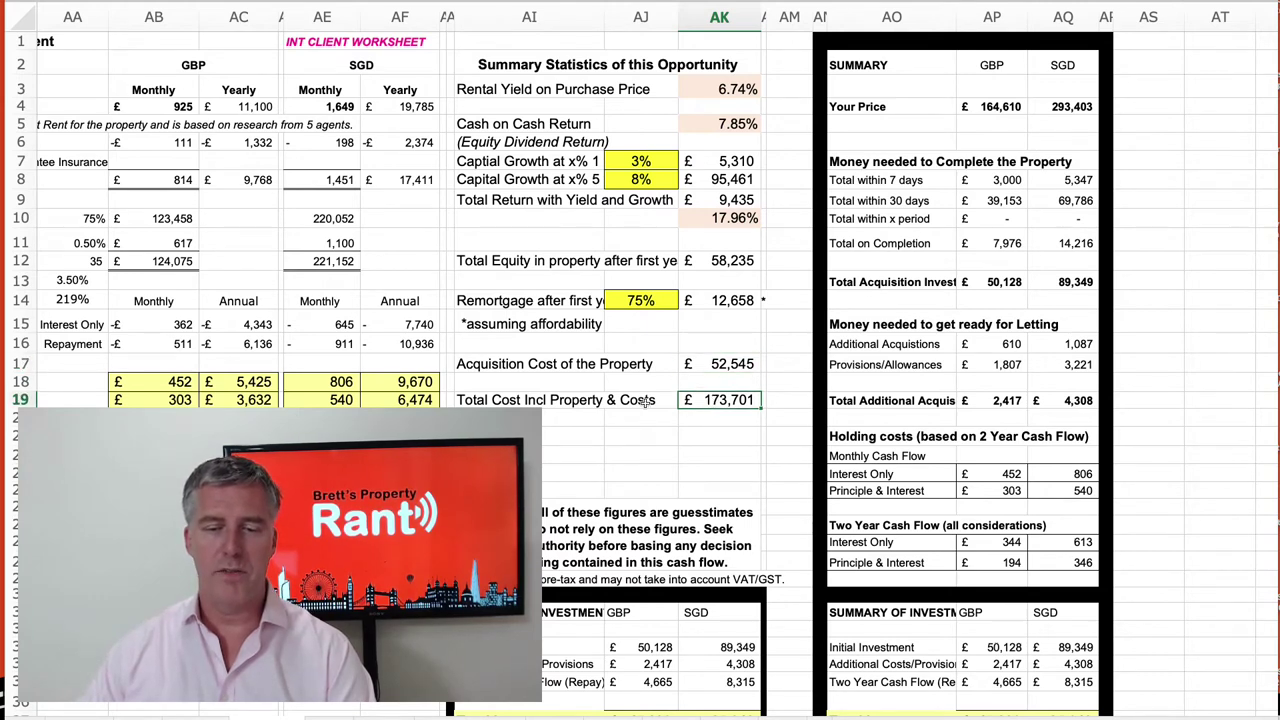
# Review the investment summary's initial investment, additional costs, two-year repayment cash flow and total investment
pyautogui.scroll(-1, 525, 398)
pyautogui.scroll(-1, 525, 398)
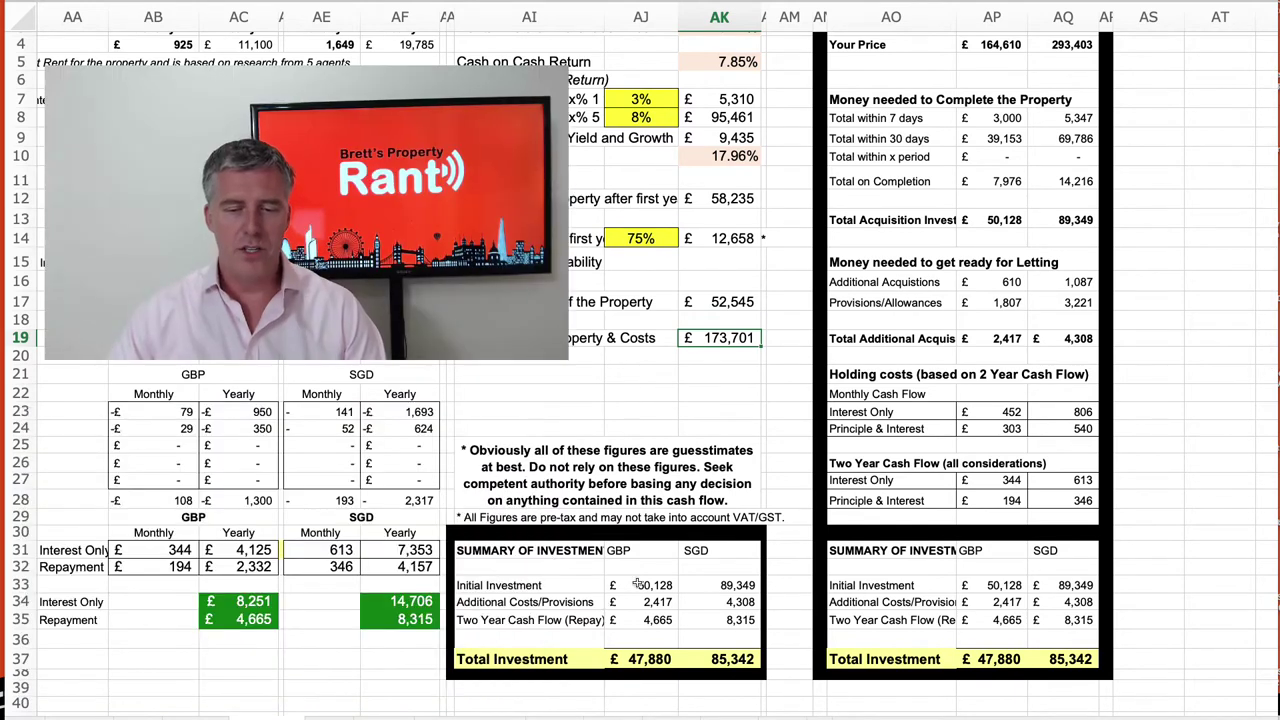
pyautogui.click(636, 585)
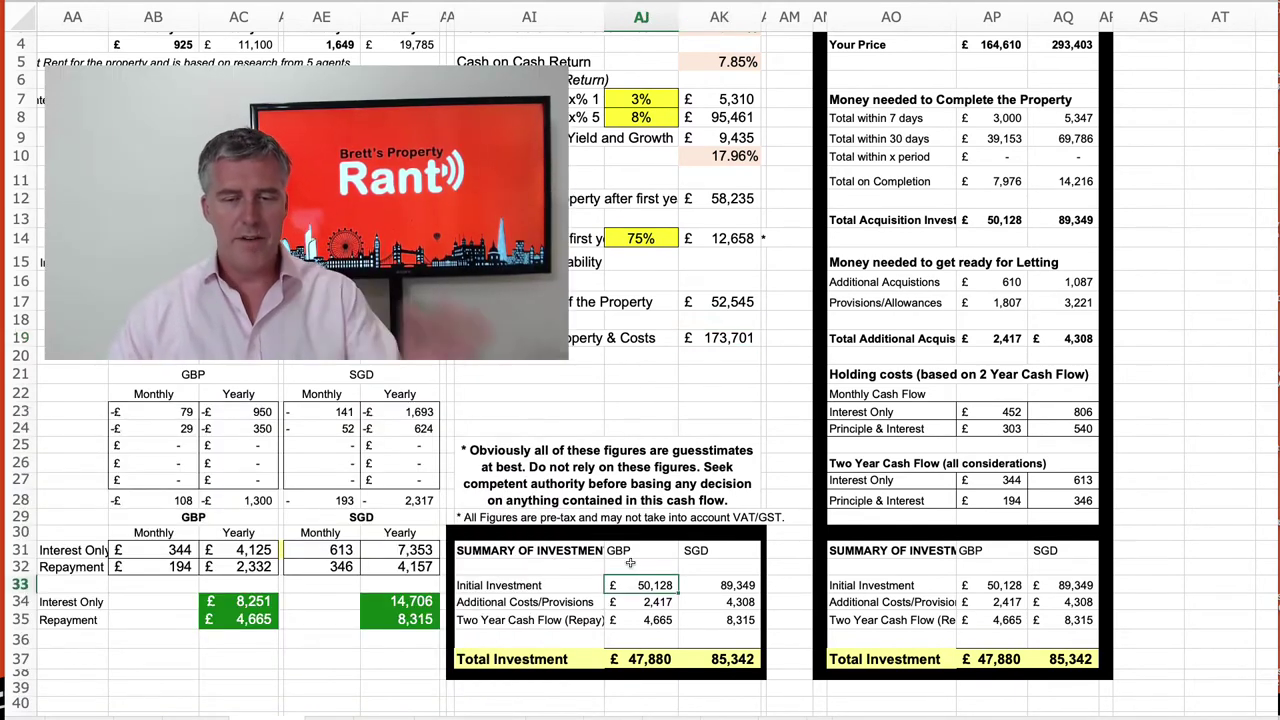
pyautogui.click(632, 602)
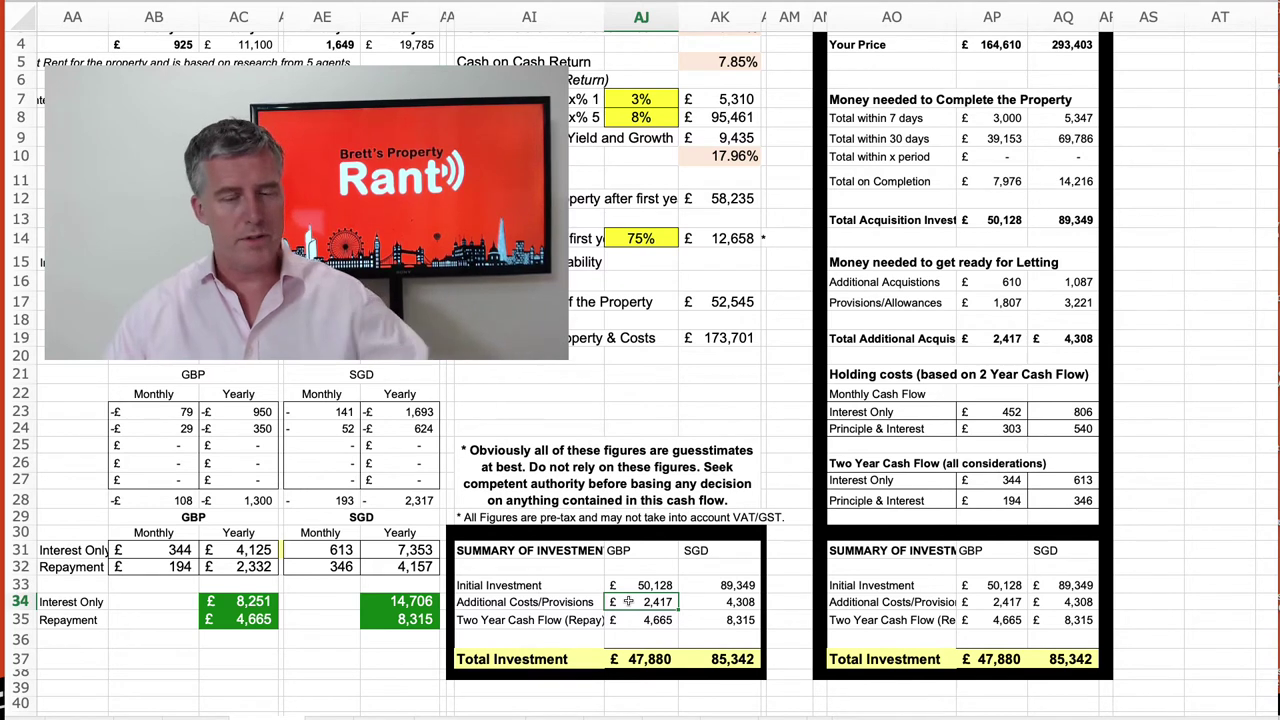
pyautogui.click(648, 621)
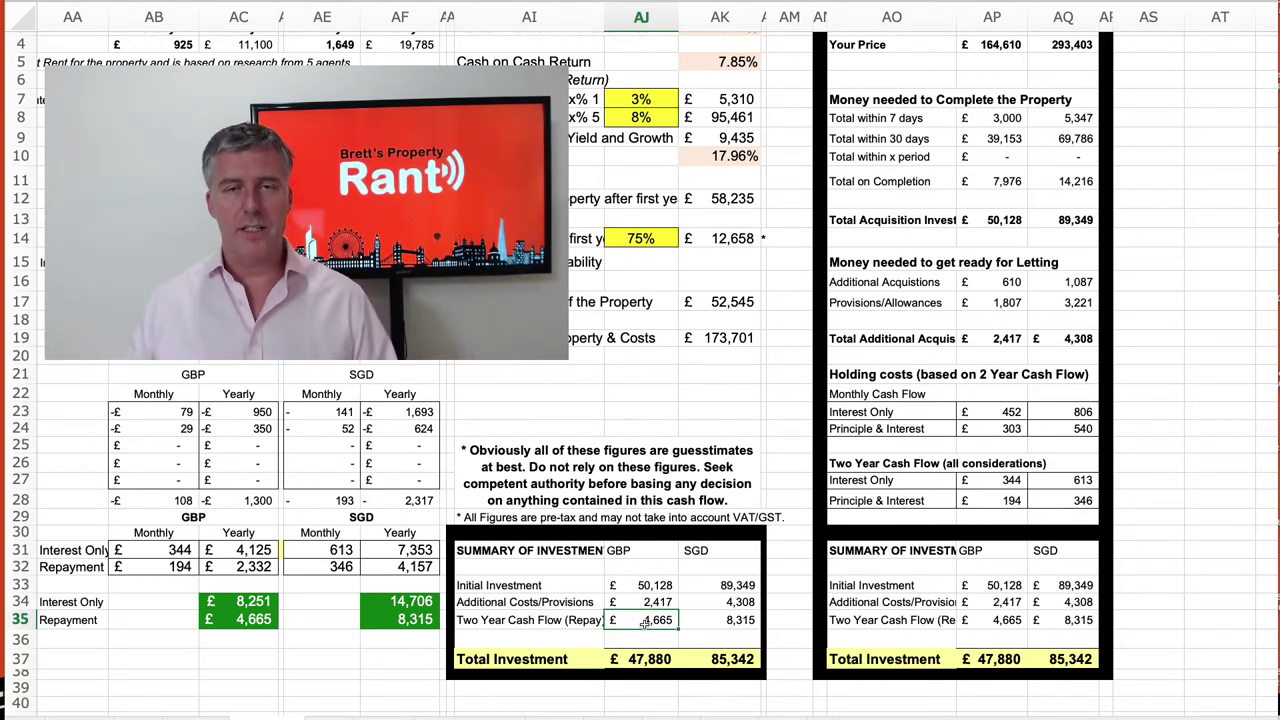
pyautogui.click(722, 659)
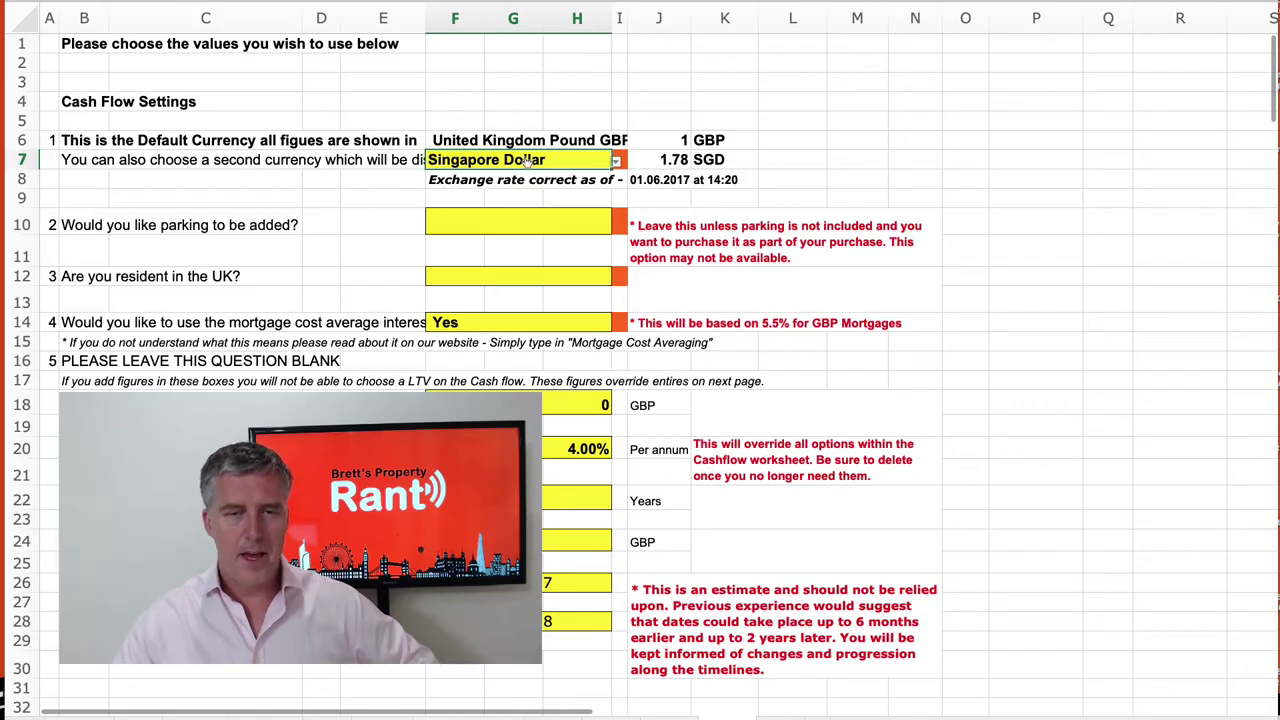
# Change the second display currency in the Cash Flow Settings to Euro
pyautogui.click(616, 162)
pyautogui.scroll(-10, 515, 250)
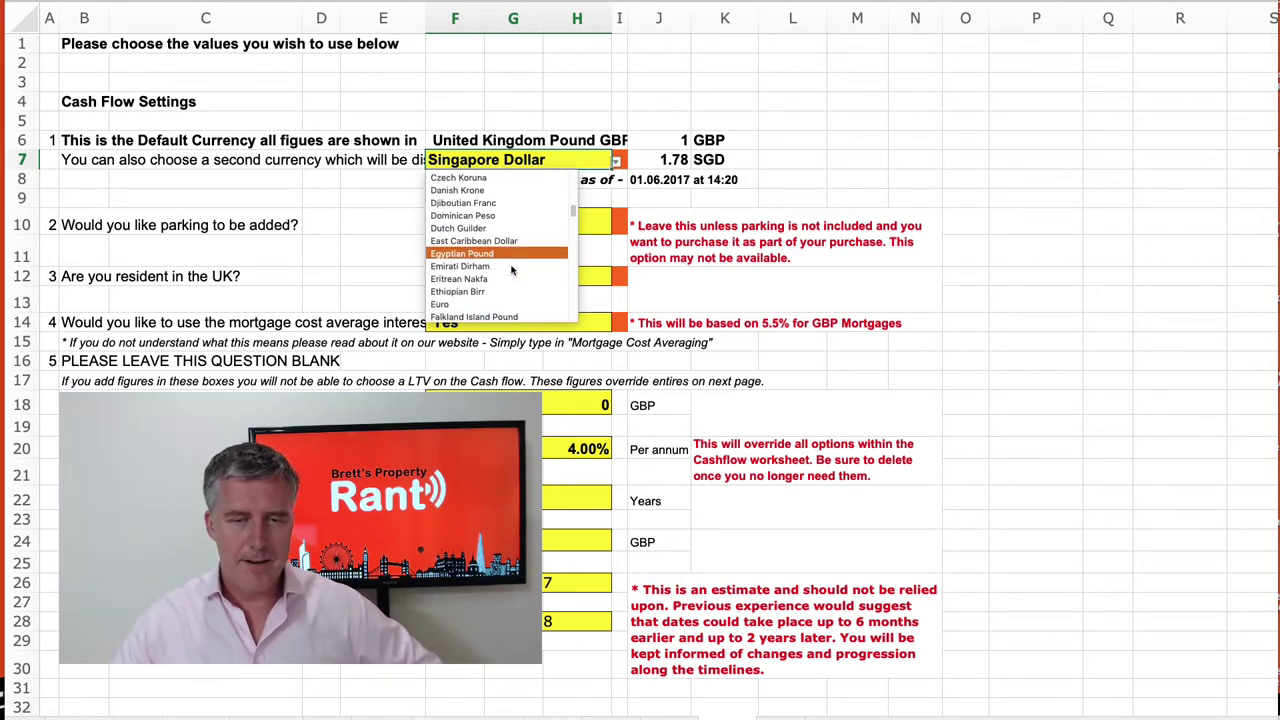
pyautogui.click(485, 305)
pyautogui.click(368, 250)
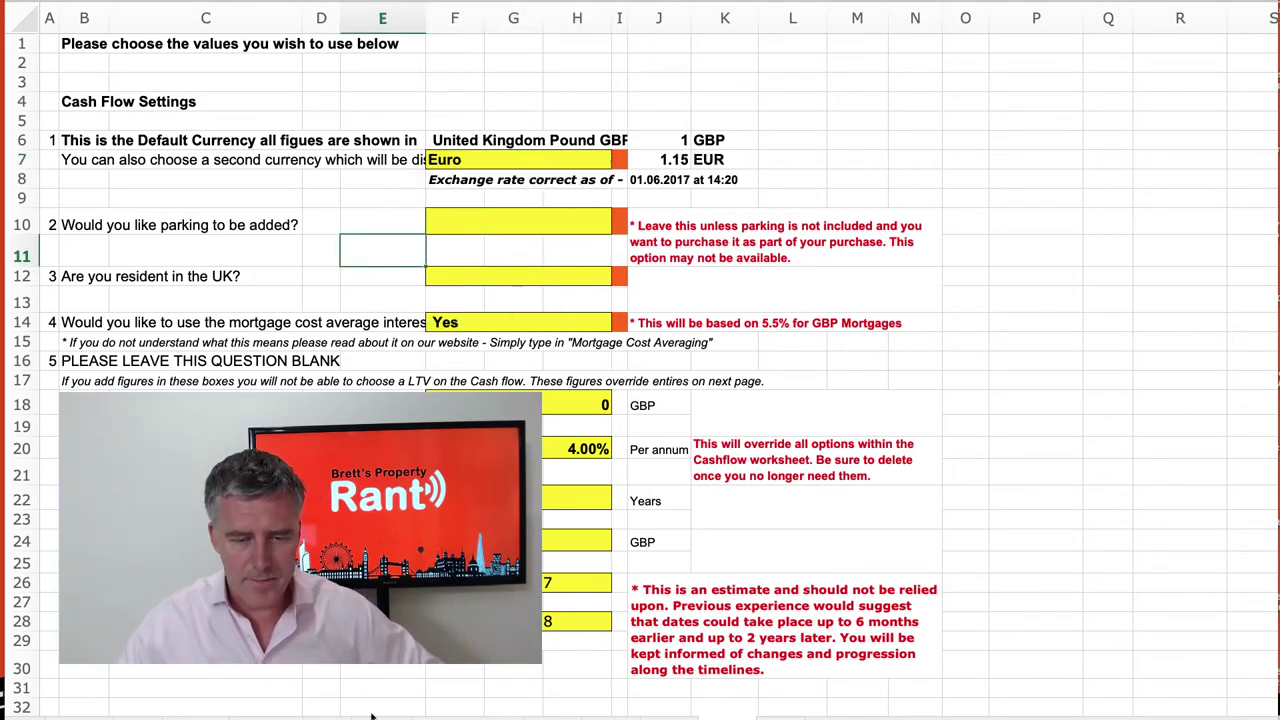
# Return to the INT client worksheet and check the cash flow and investment summary figures in EUR
pyautogui.hotkey('ctrl', 'pagedown')
pyautogui.hotkey('ctrl', 'pagedown')
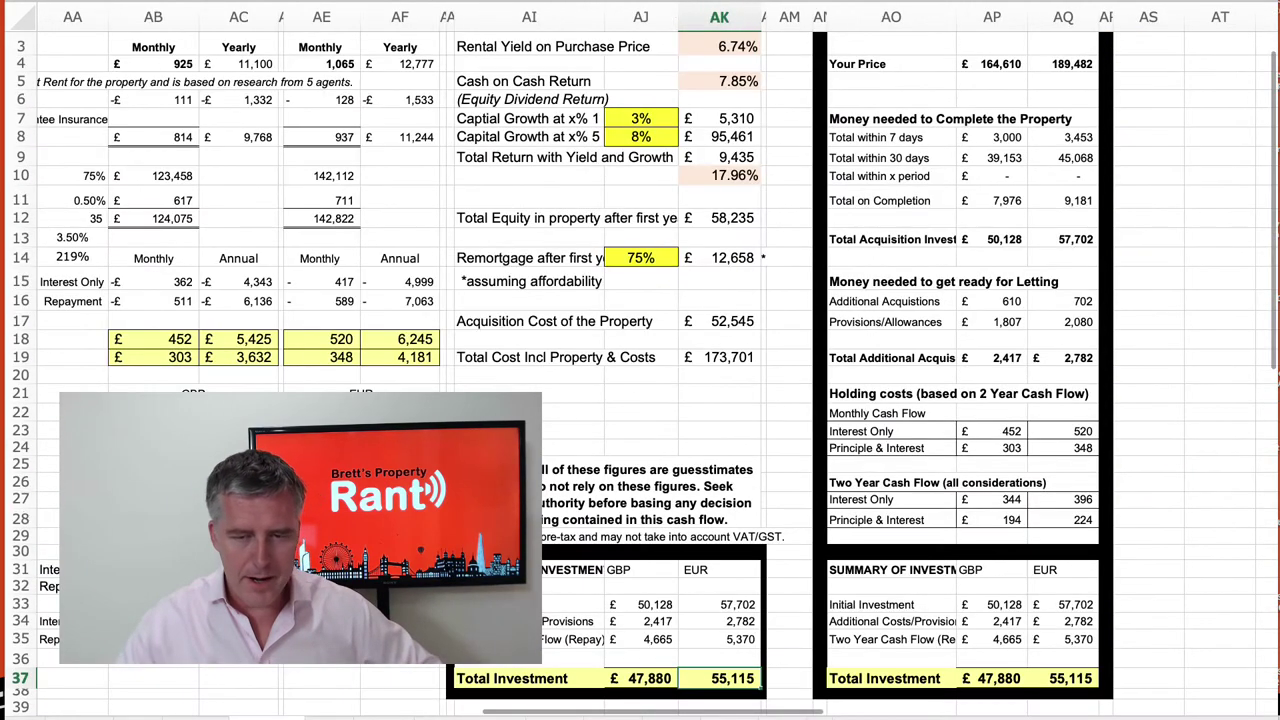
pyautogui.scroll(2, 361, 65)
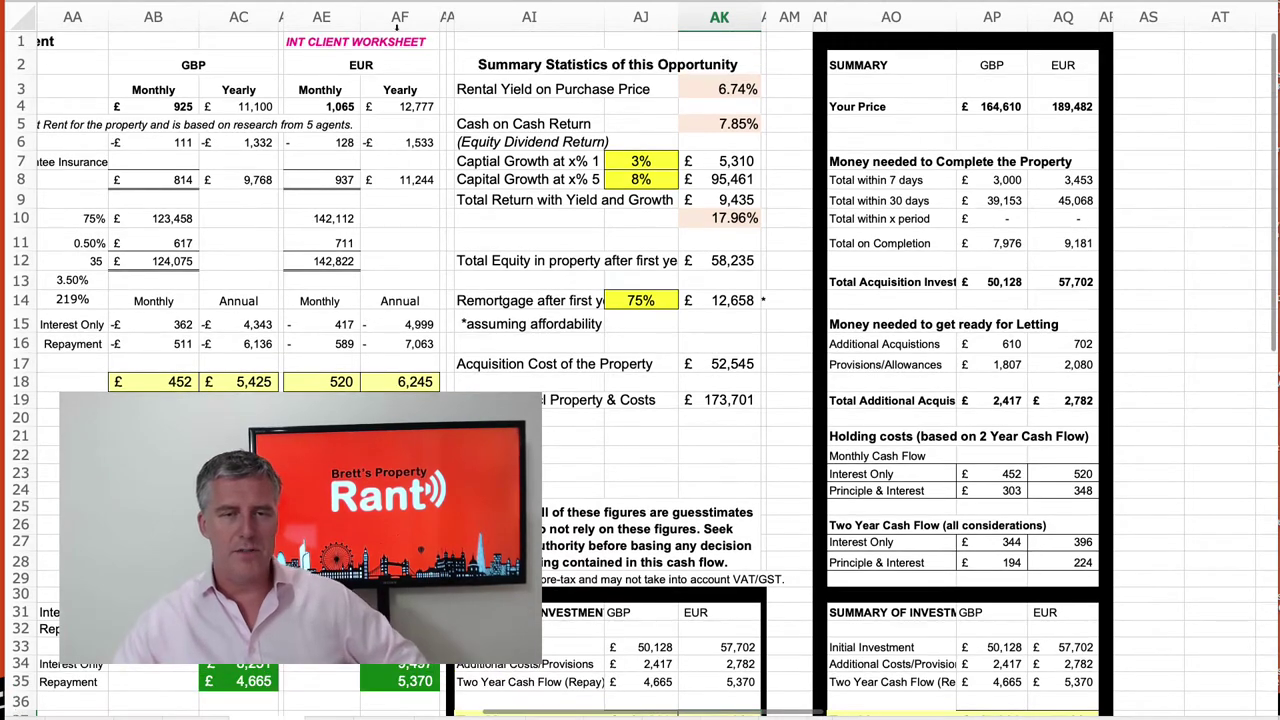
pyautogui.scroll(-3, 707, 605)
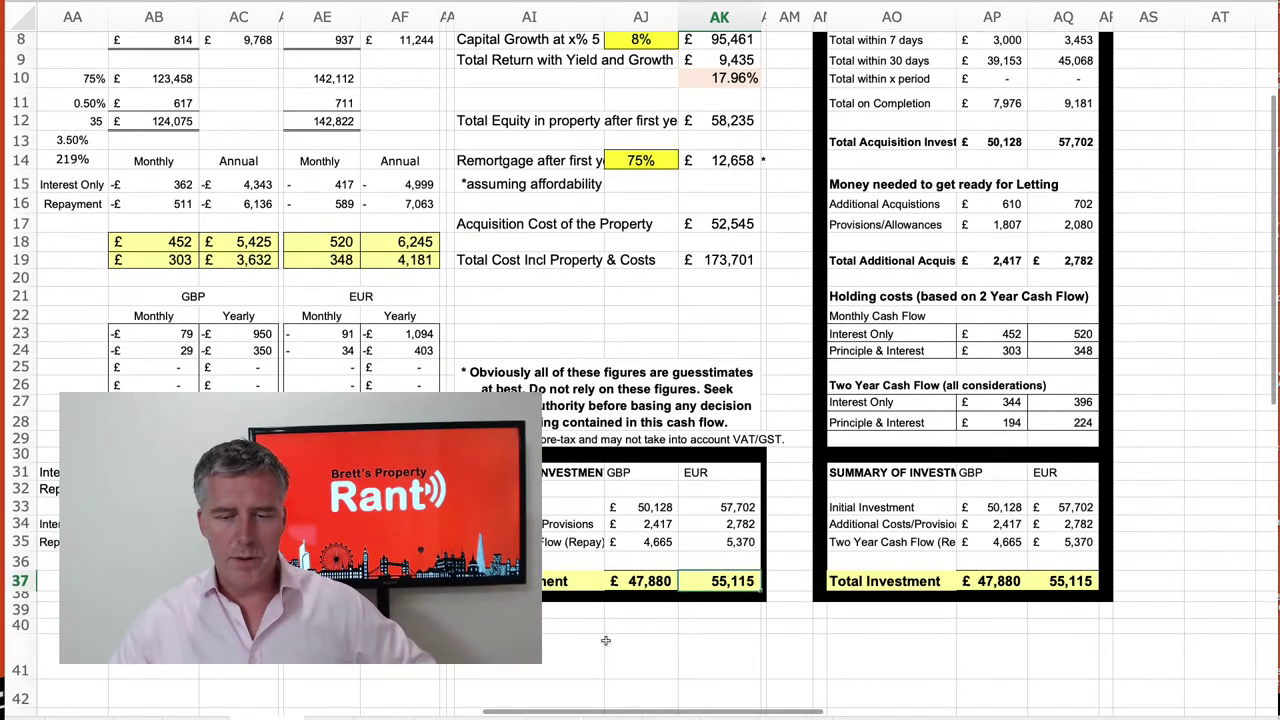
pyautogui.scroll(3, 735, 545)
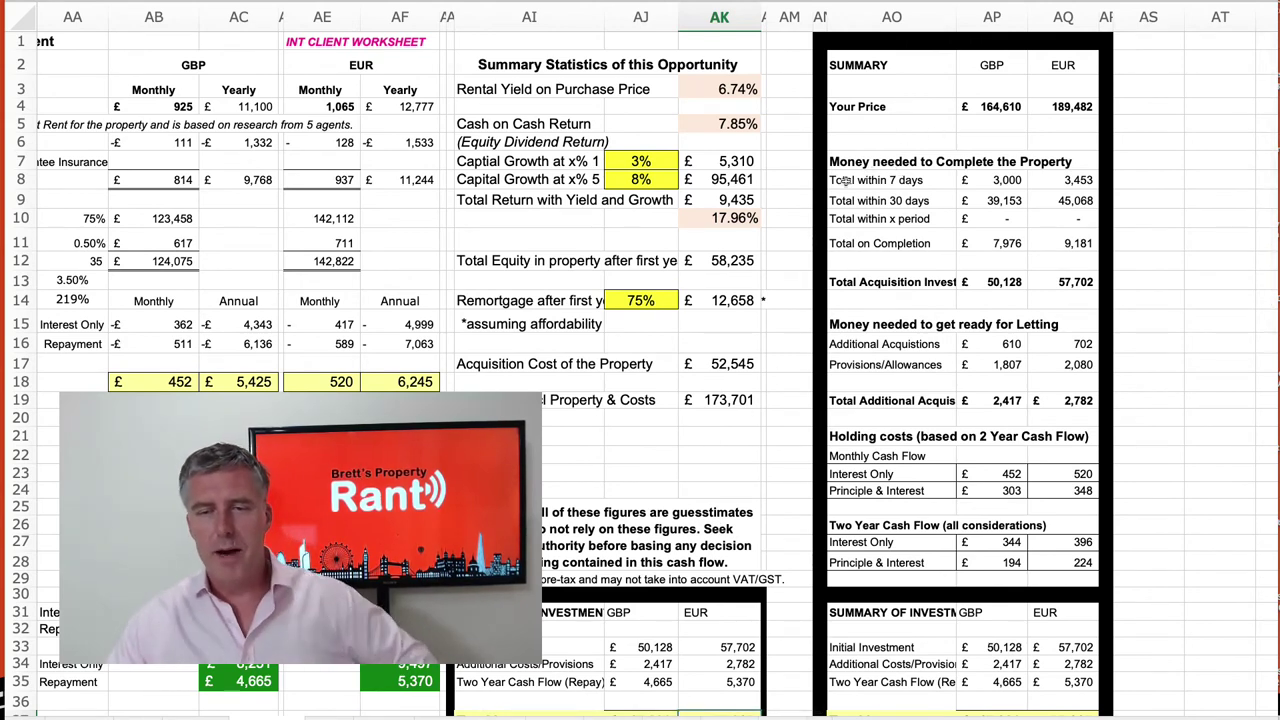
# Examine the summary of money needed to complete the property, get it ready for letting and cover two-year holding costs
pyautogui.moveTo(846, 181); pyautogui.dragTo(1003, 180)
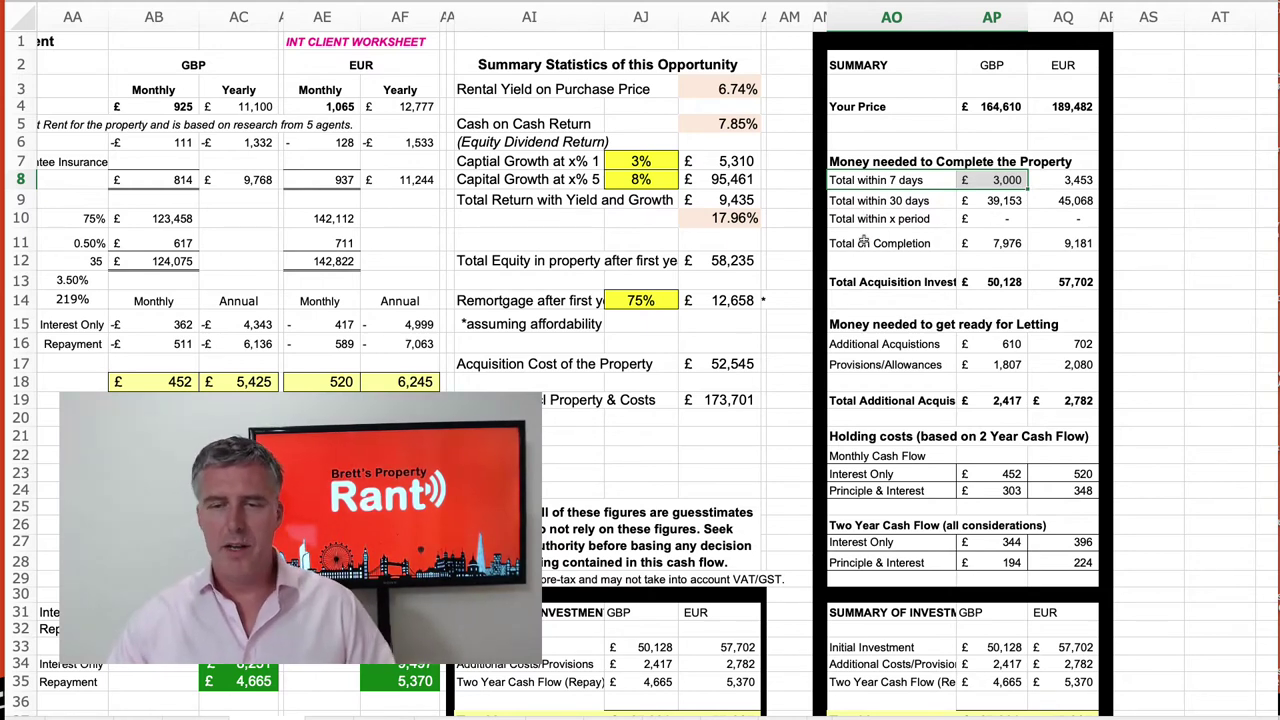
pyautogui.click(1008, 282)
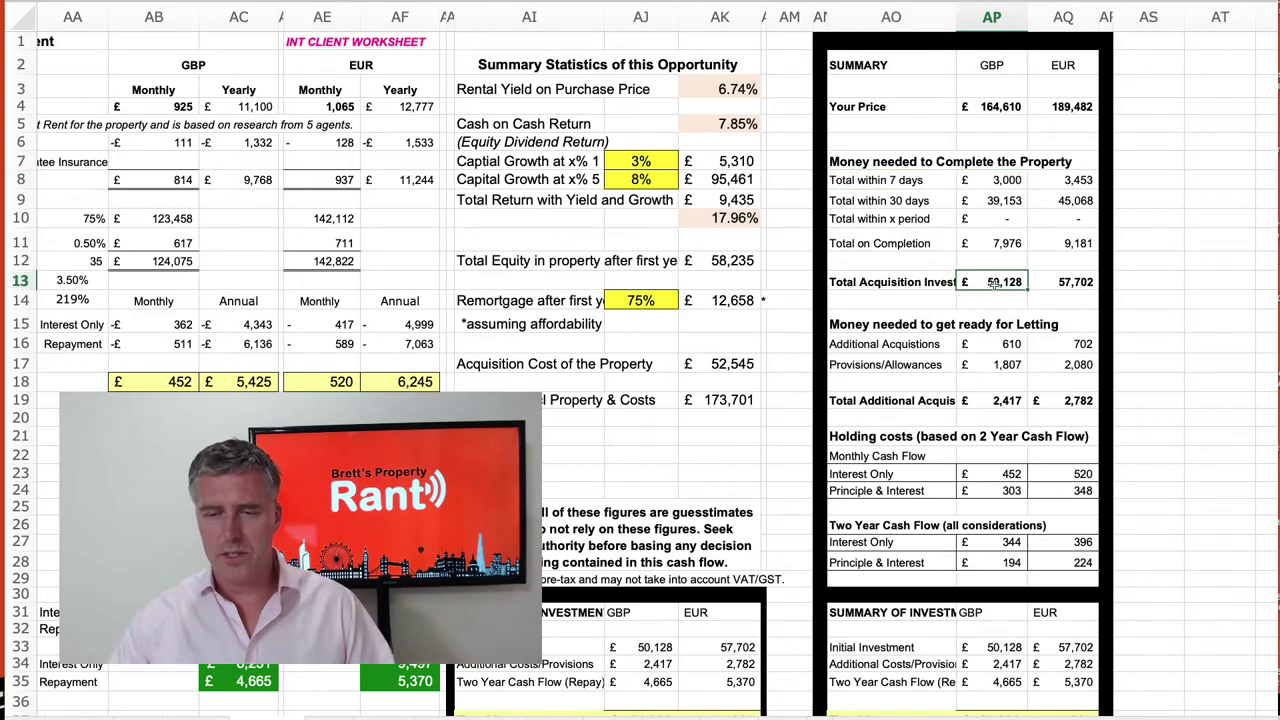
pyautogui.scroll(-1, 873, 287)
pyautogui.scroll(-1, 940, 345)
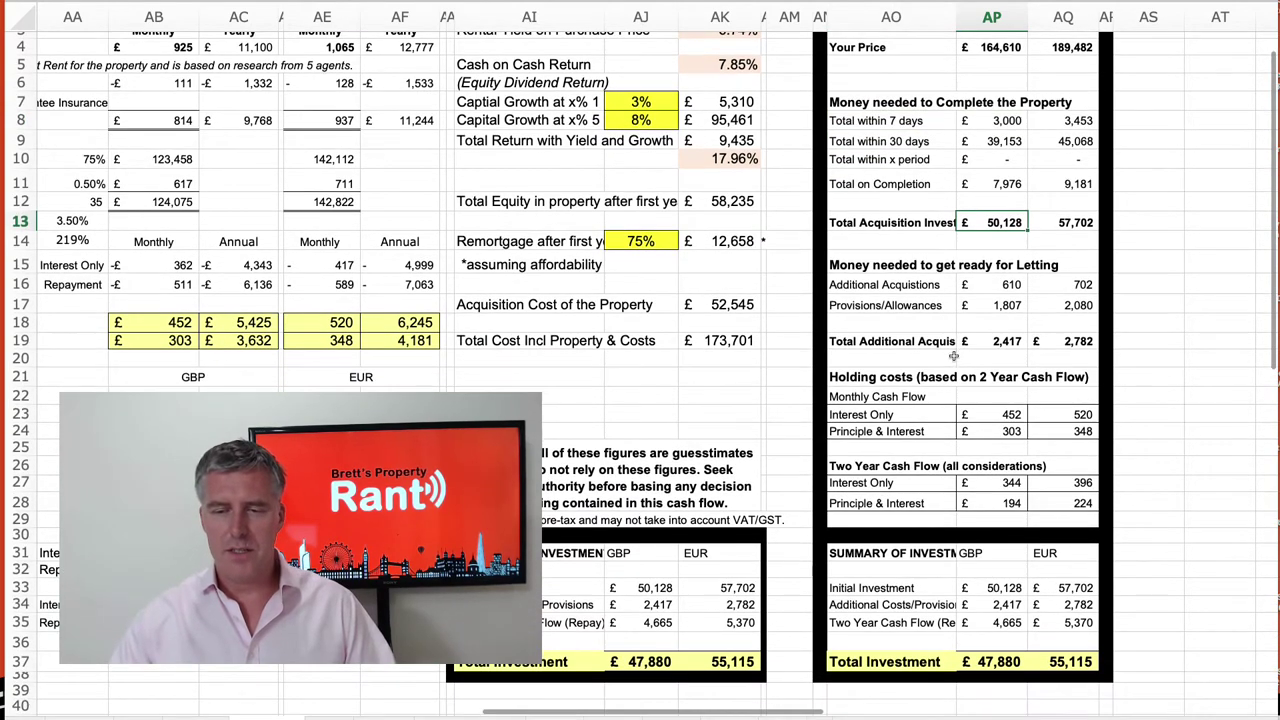
pyautogui.scroll(-1, 905, 307)
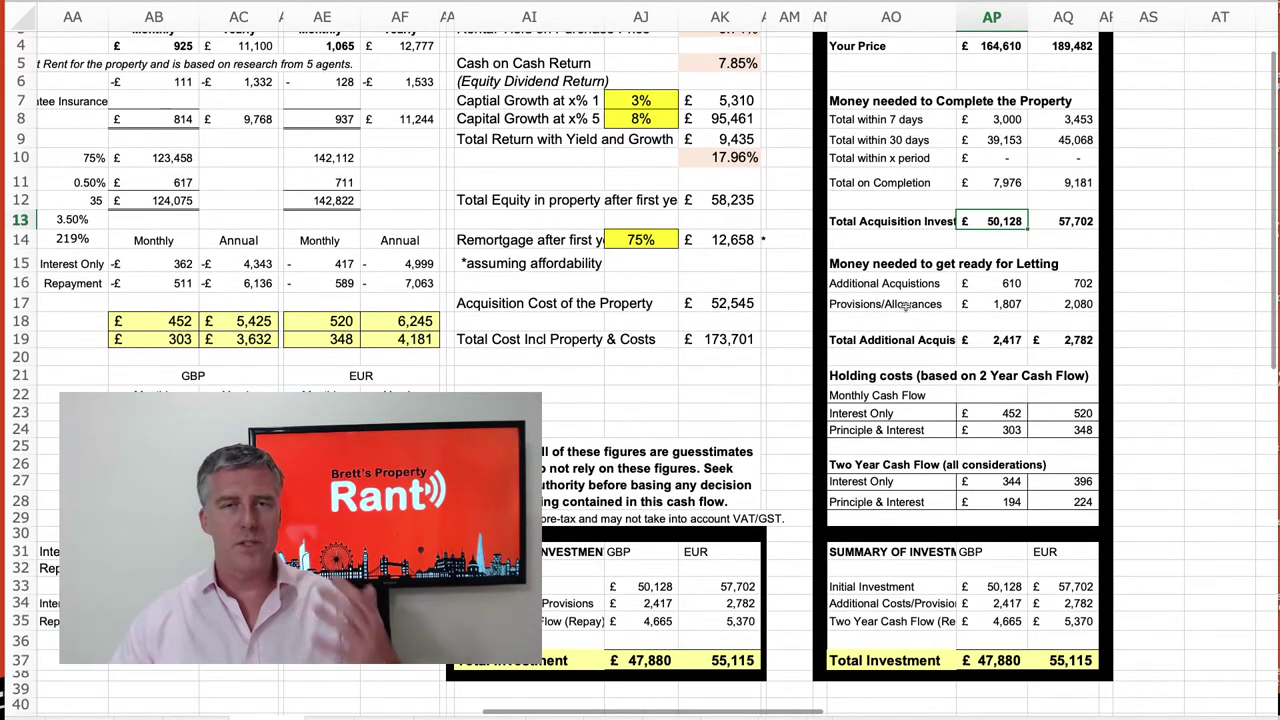
pyautogui.scroll(3, 905, 307)
pyautogui.scroll(1, 905, 307)
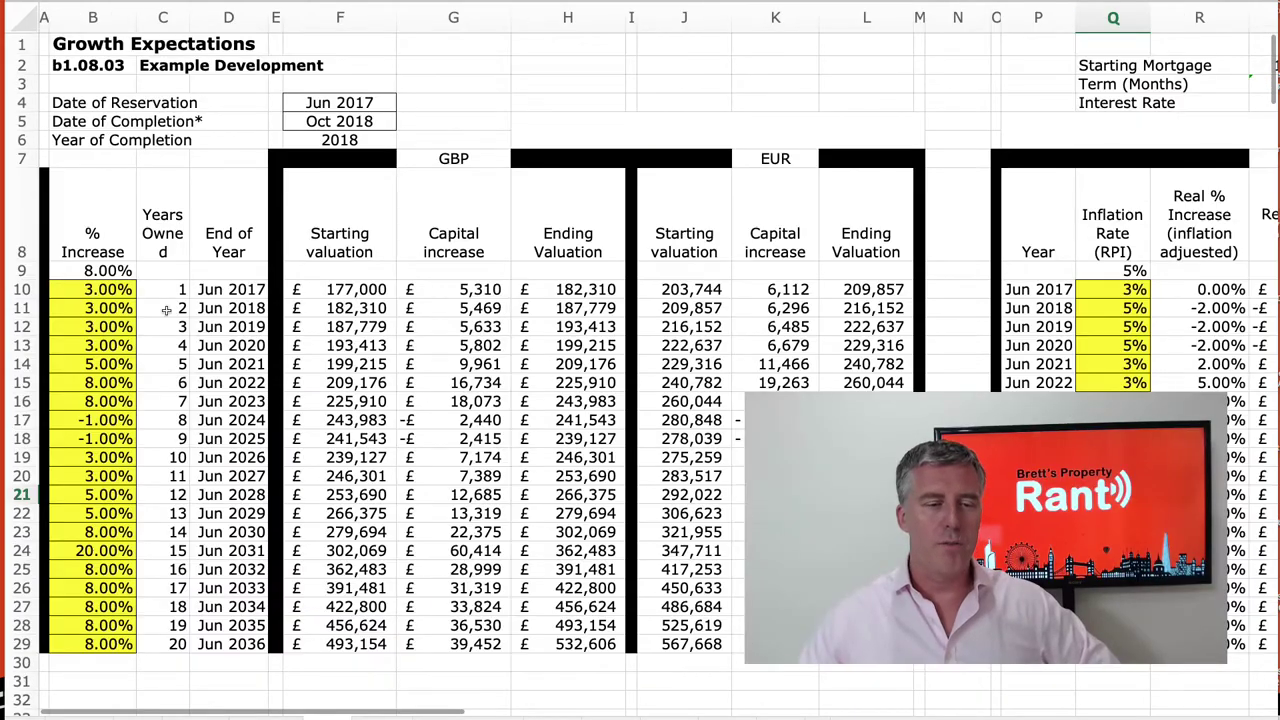
# Set the Growth Expectations yearly % increase to 2% for Jun 2017 and Jun 2018, and 8% for Jun 2019 and Jun 2020
pyautogui.click(309, 102)
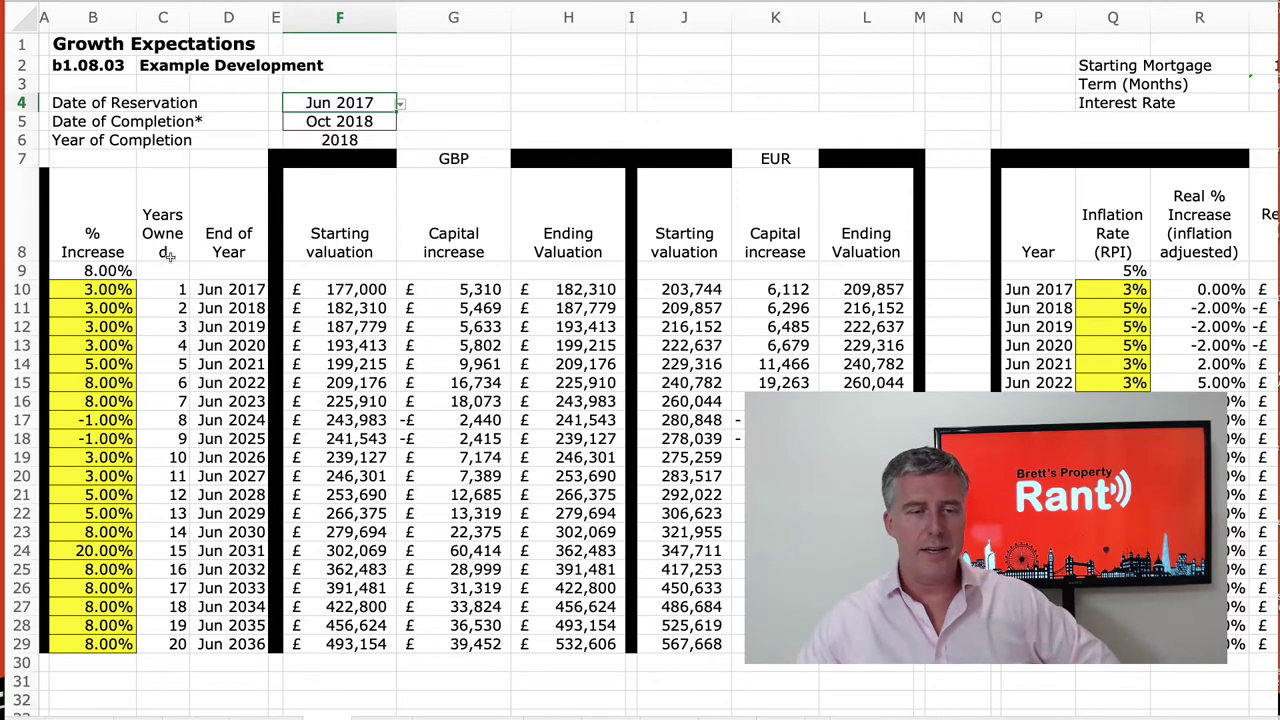
pyautogui.click(216, 289)
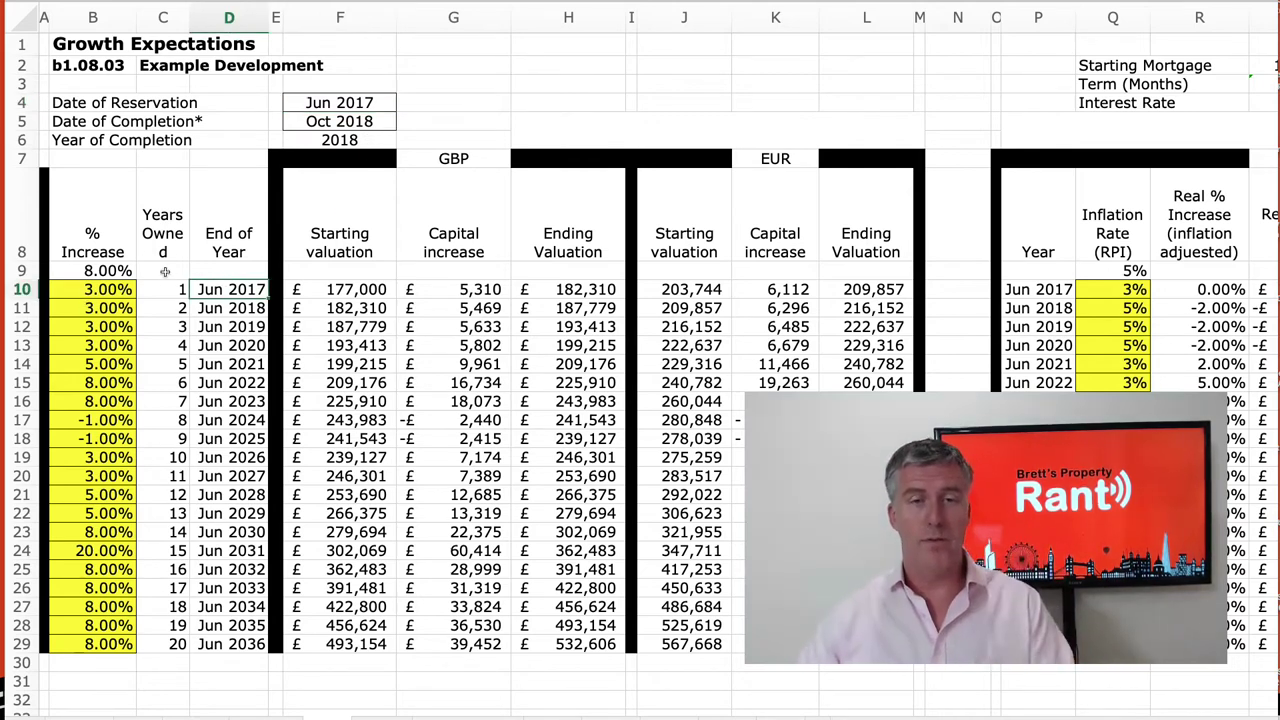
pyautogui.click(330, 289)
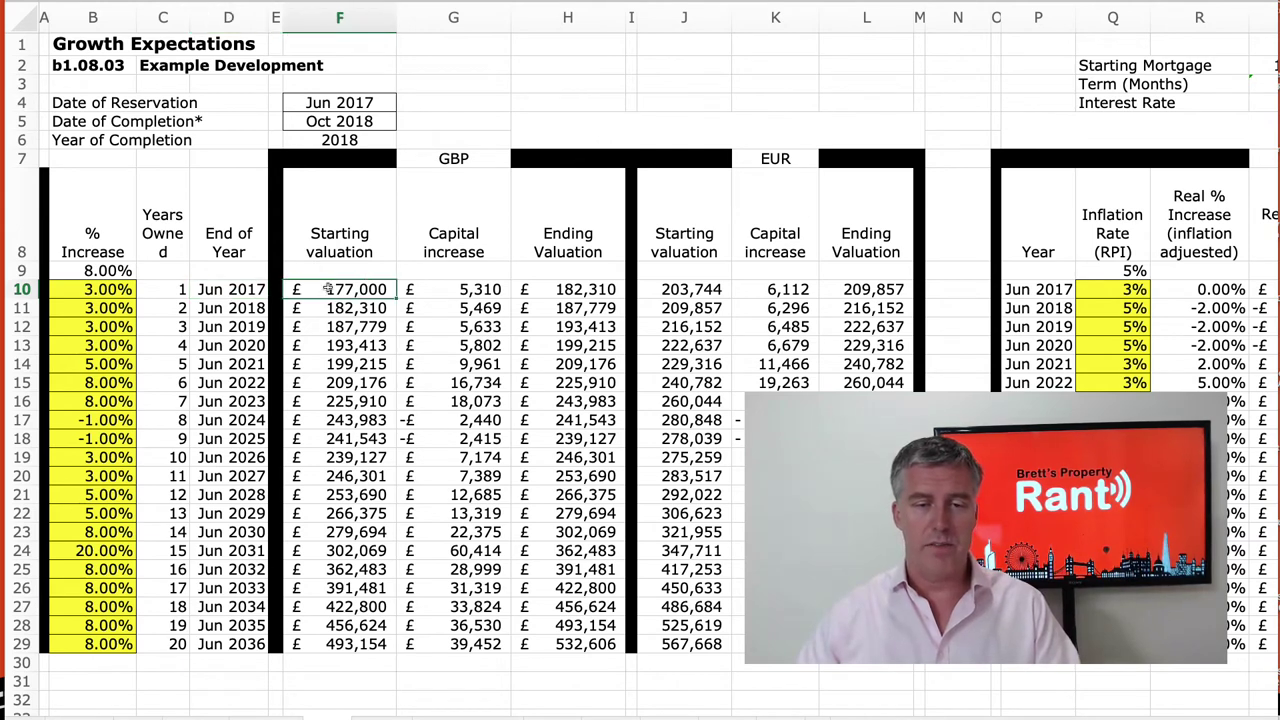
pyautogui.click(101, 289)
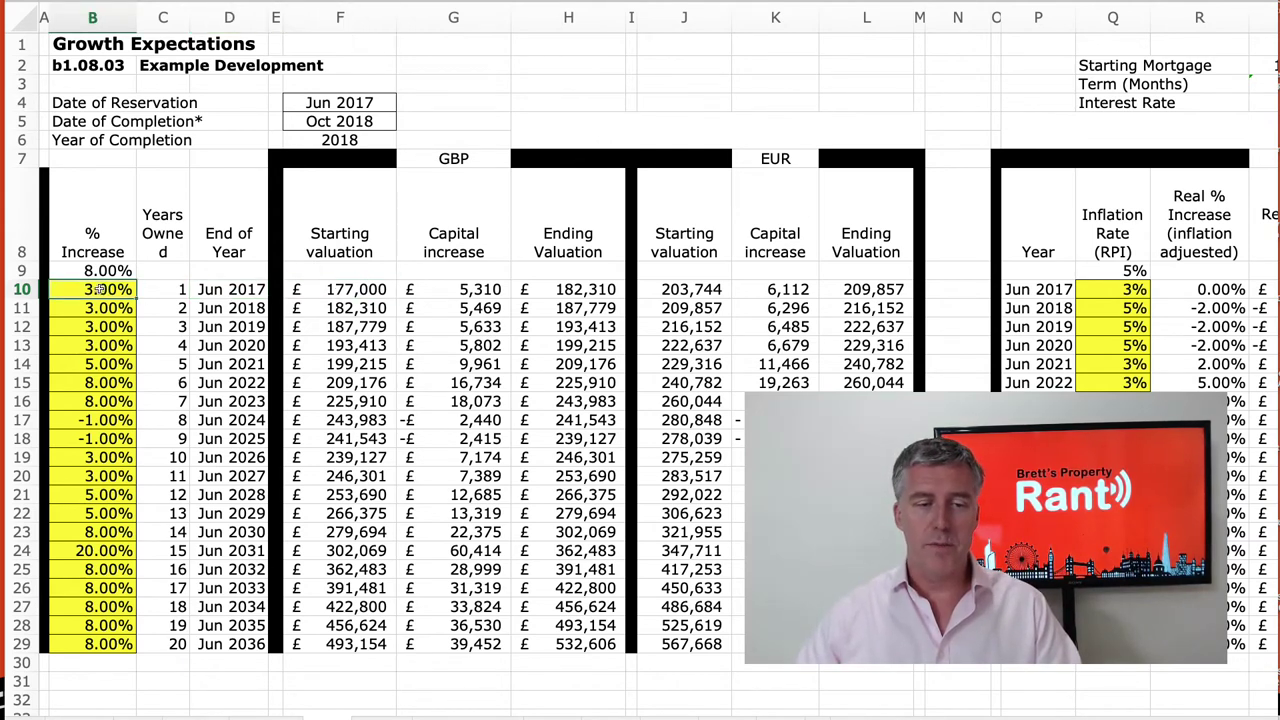
pyautogui.scroll(-3, 101, 289)
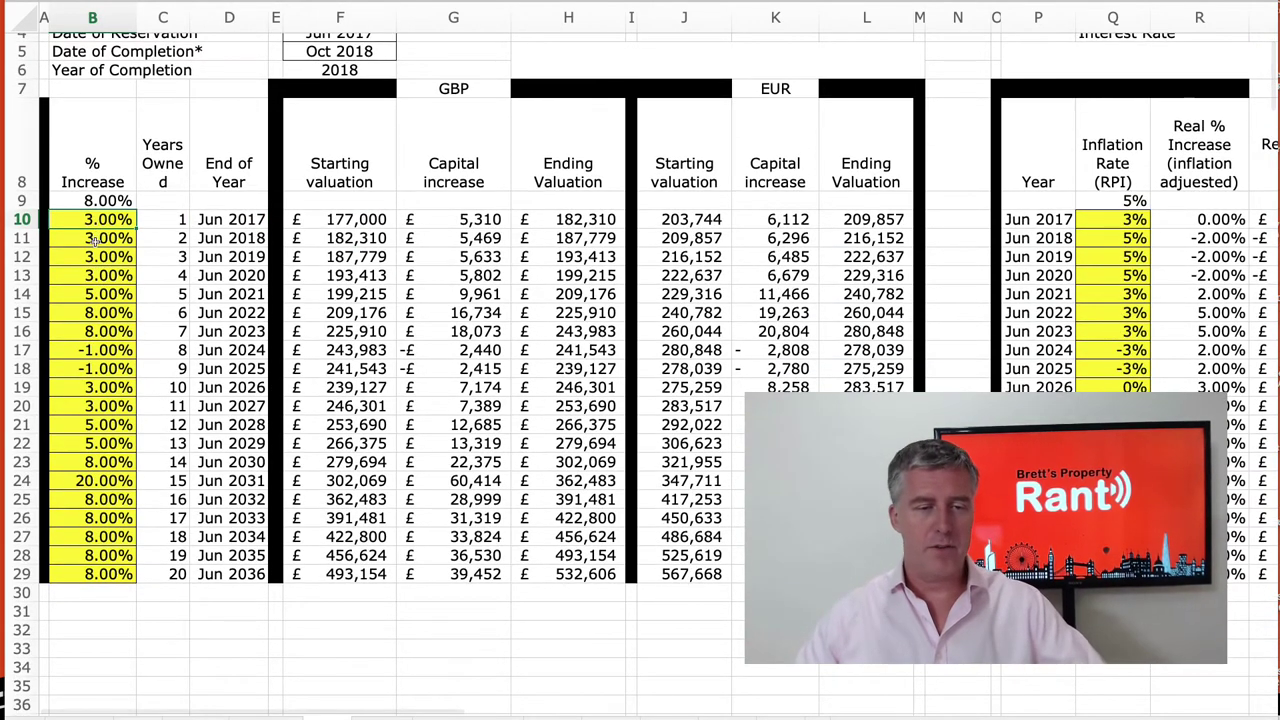
pyautogui.write('2')
pyautogui.press('Return')
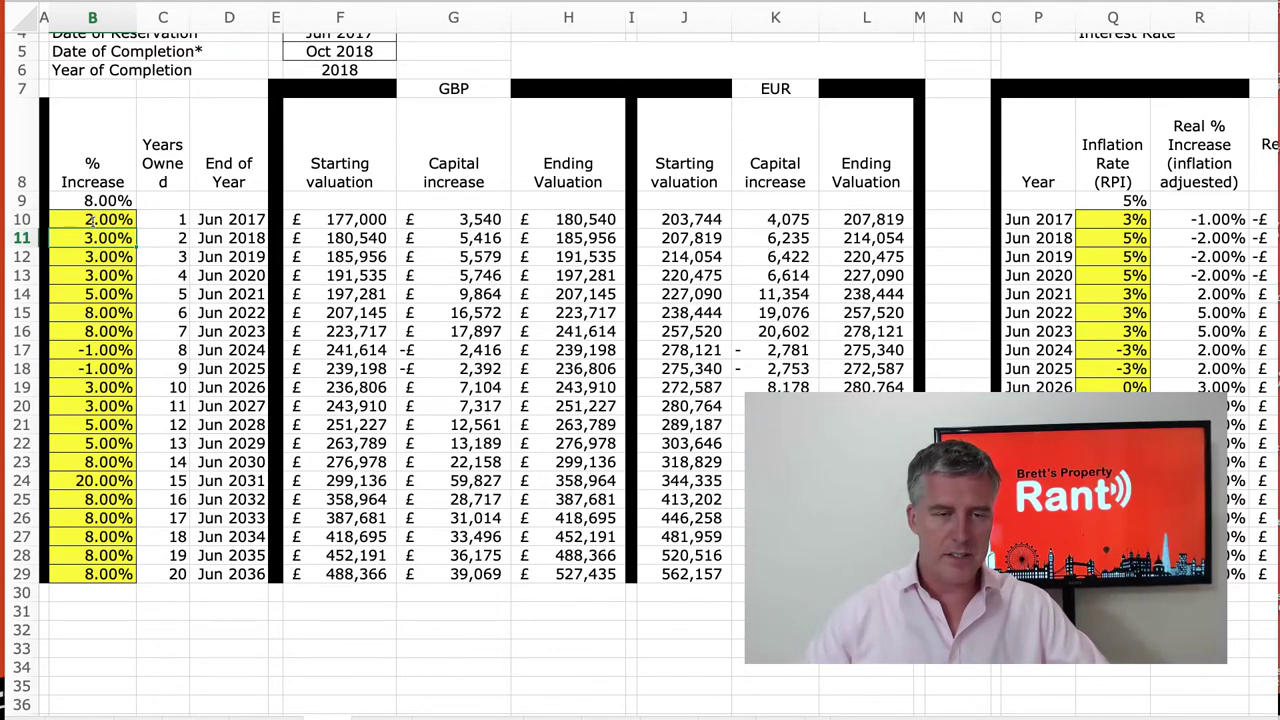
pyautogui.write('2%')
pyautogui.press('Return')
pyautogui.write('8%')
pyautogui.press('Return')
pyautogui.write('8%')
pyautogui.press('Return')
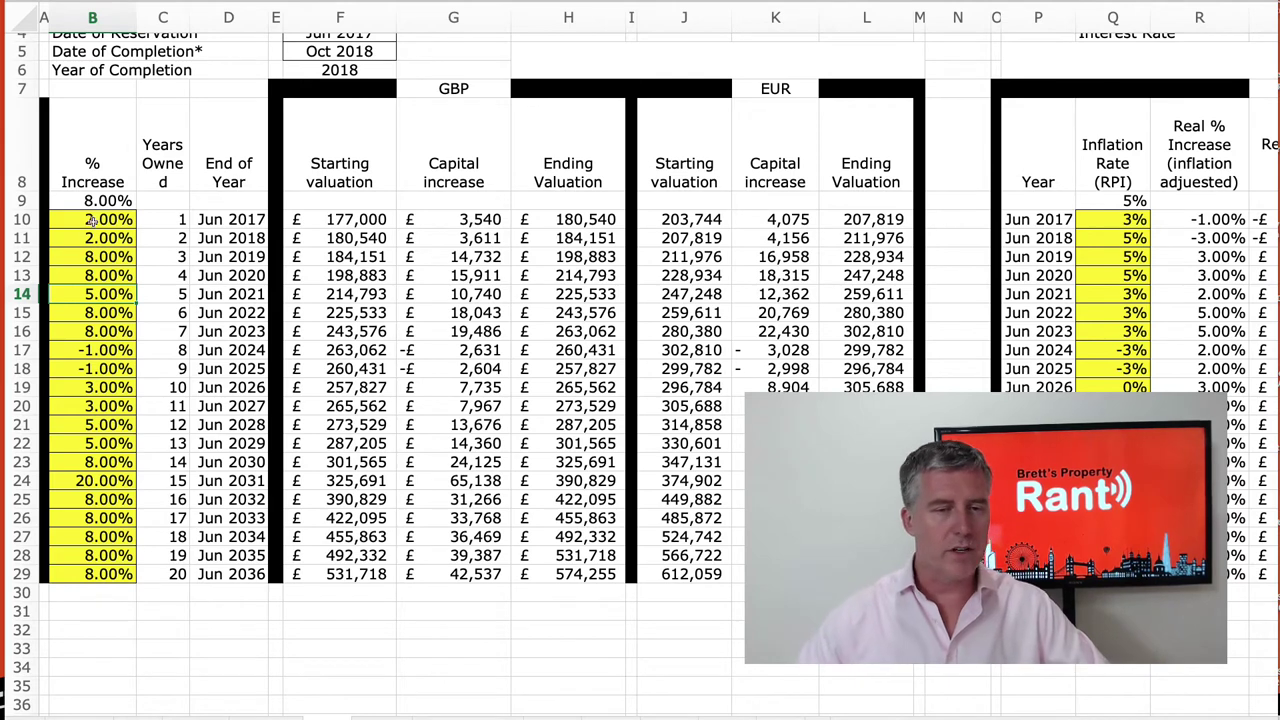
# Examine the 20-year GBP and EUR starting valuations, capital increases and ending valuations in the growth table
pyautogui.moveTo(346, 219); pyautogui.dragTo(340, 574)
pyautogui.moveTo(152, 554); pyautogui.dragTo(110, 537)
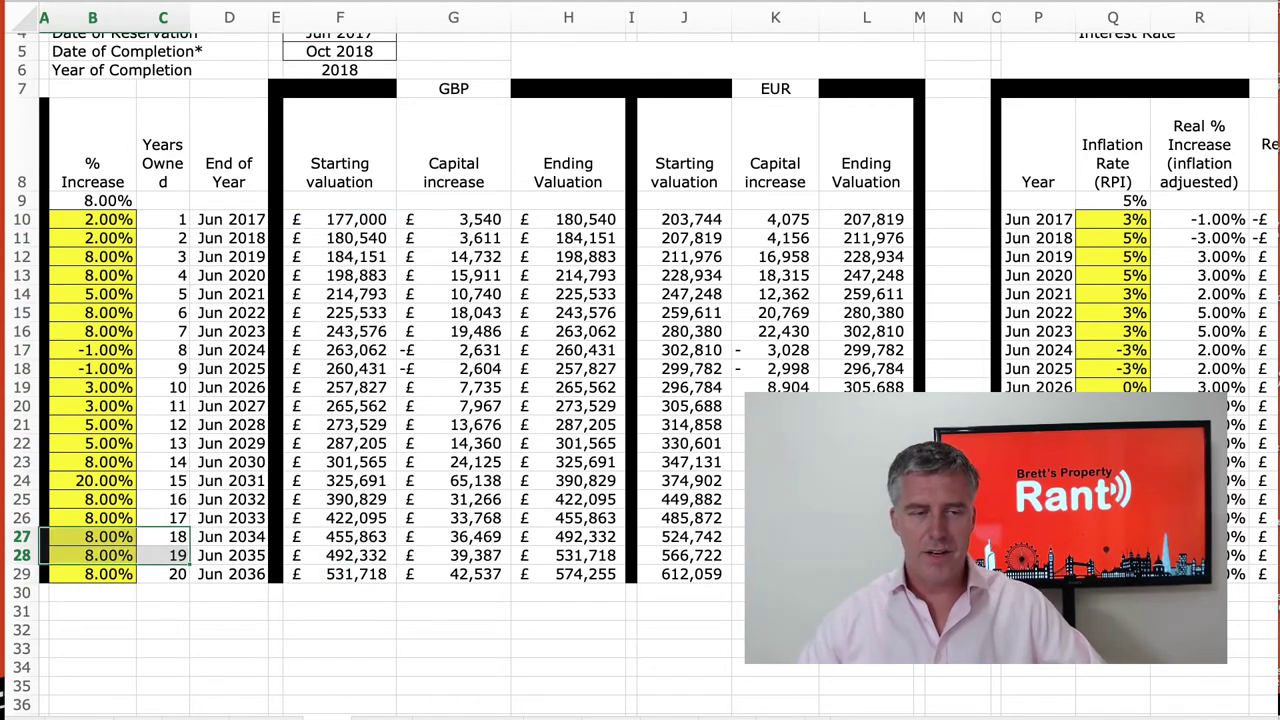
pyautogui.click(206, 410)
pyautogui.click(238, 572)
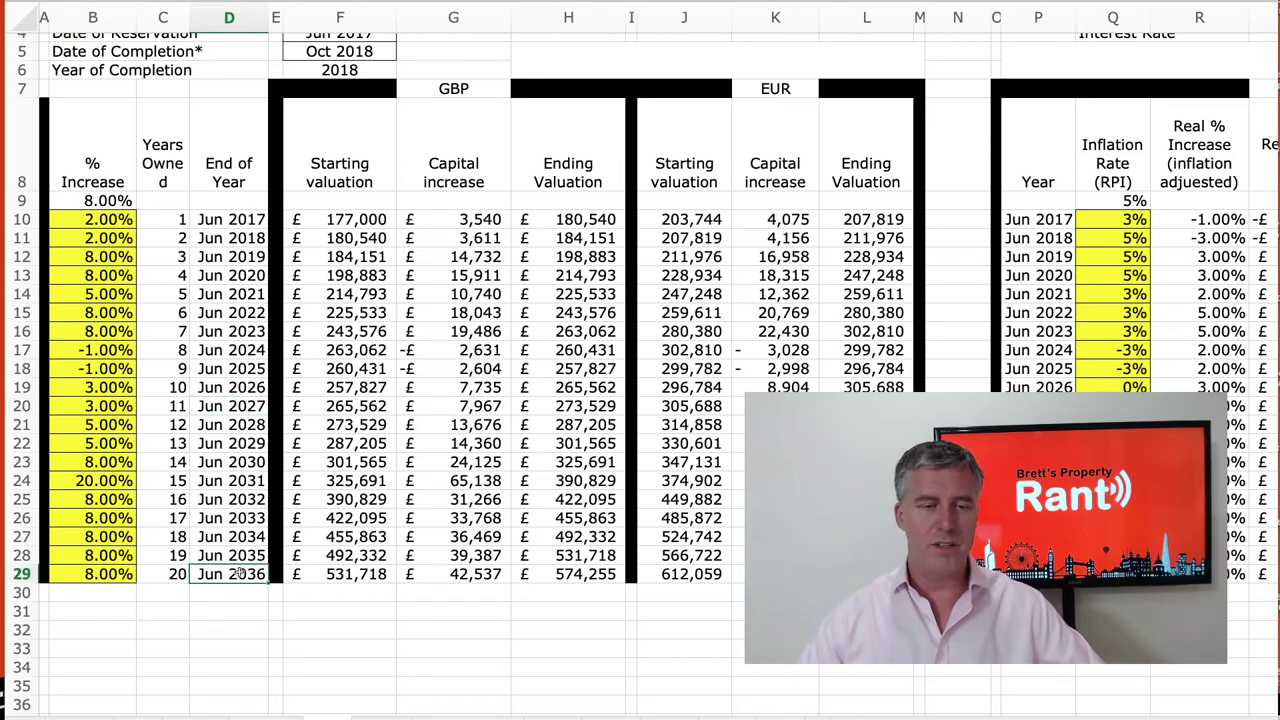
pyautogui.scroll(-2, 238, 570)
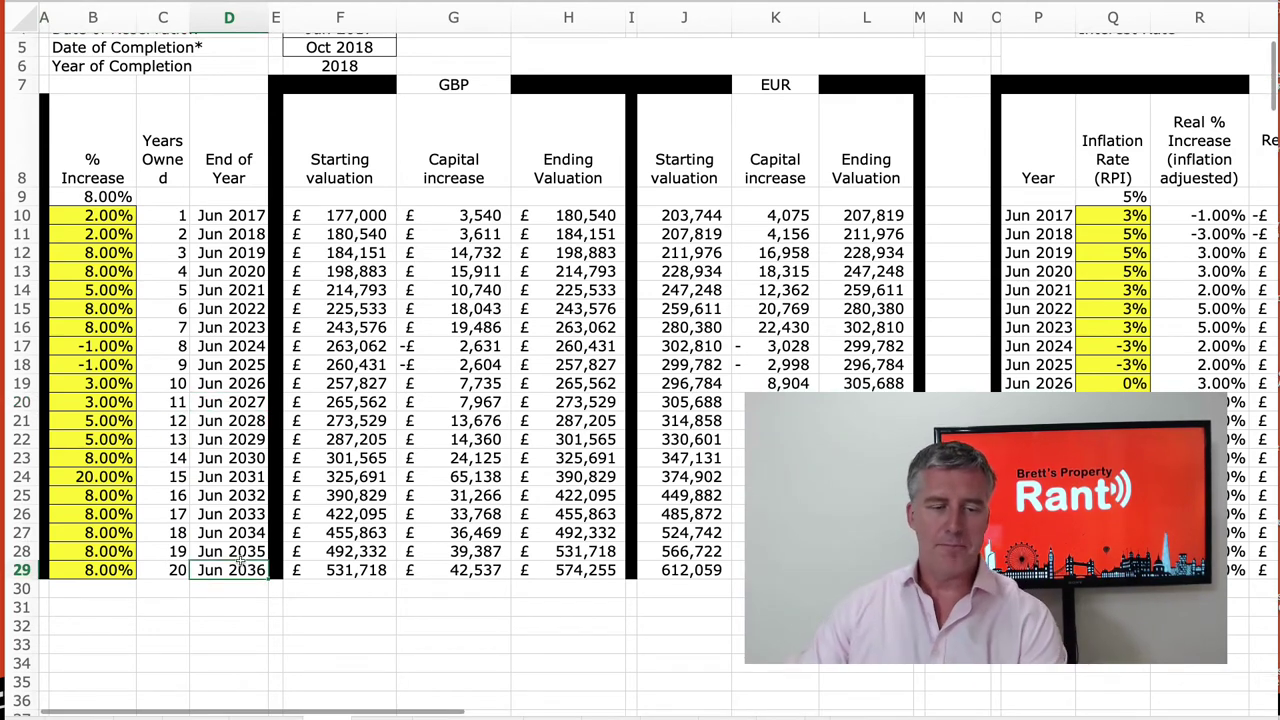
pyautogui.scroll(3, 240, 561)
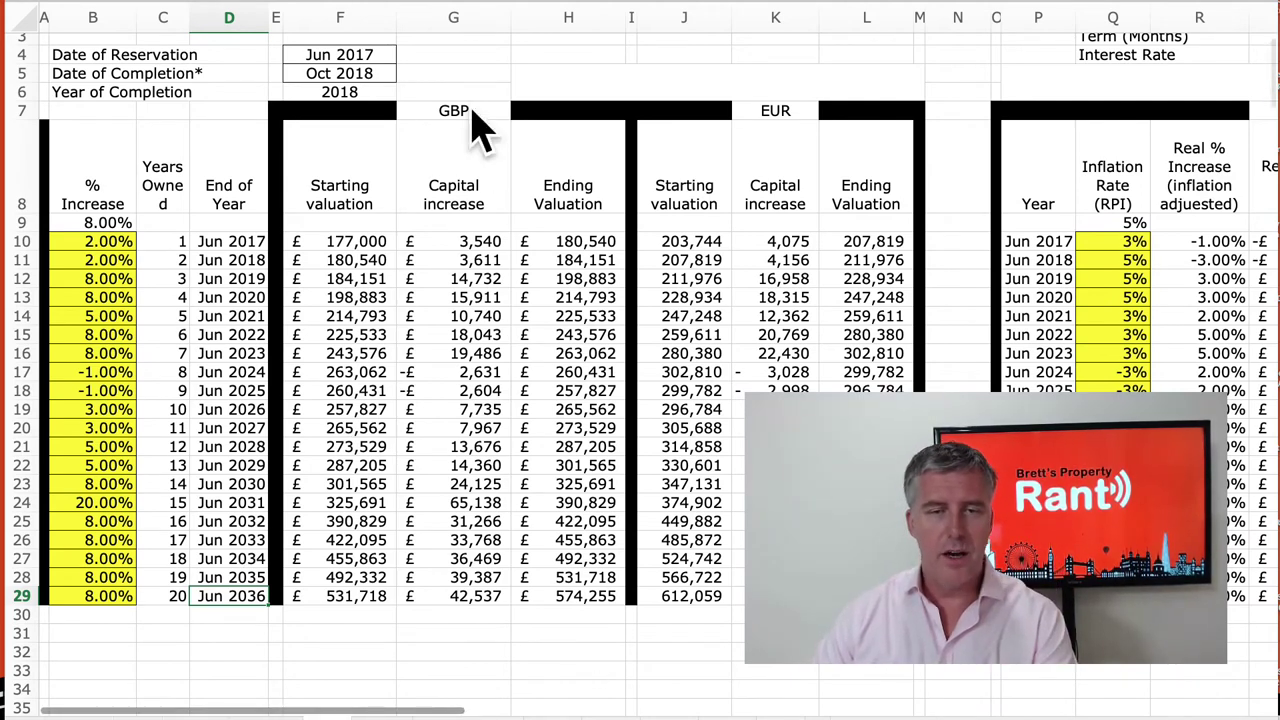
# Examine the yearly inflation rates, real increases in value, and inflation-adjusted interest-only and repayment mortgage balances
pyautogui.moveTo(415, 709); pyautogui.dragTo(640, 708)
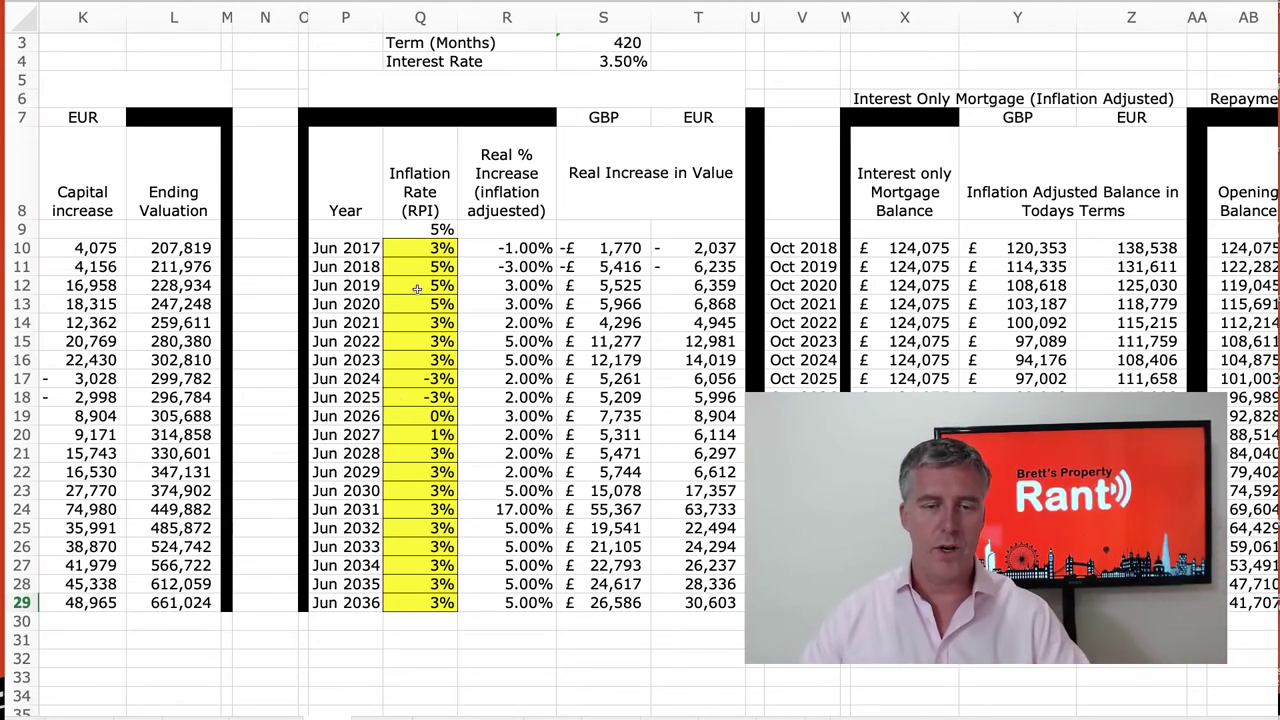
pyautogui.click(413, 250)
pyautogui.click(413, 265)
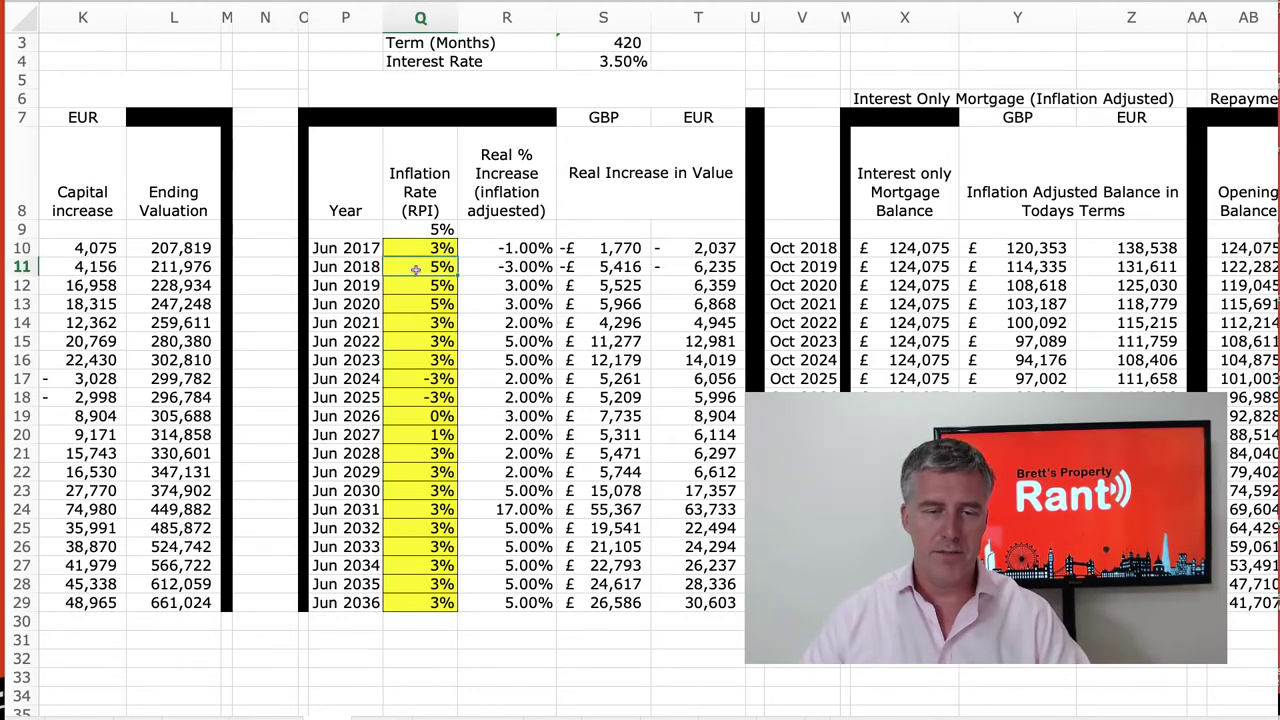
pyautogui.moveTo(410, 379); pyautogui.dragTo(410, 396)
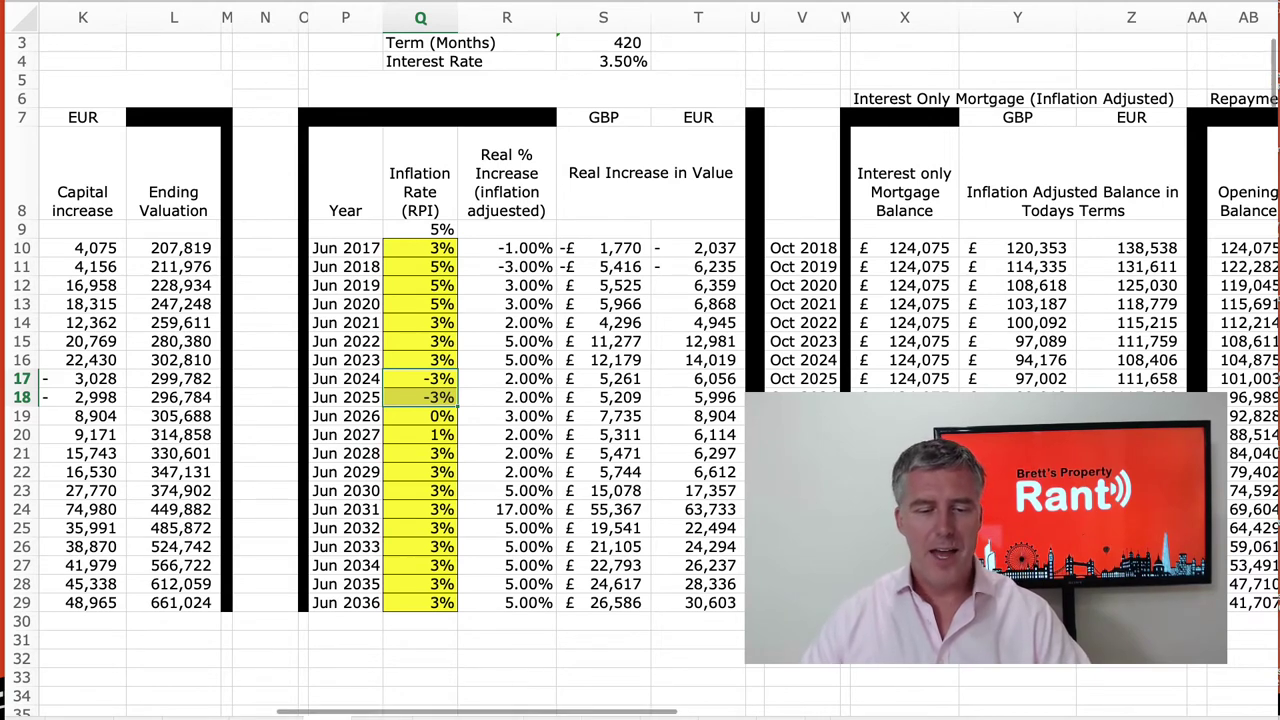
pyautogui.moveTo(495, 711); pyautogui.dragTo(663, 714)
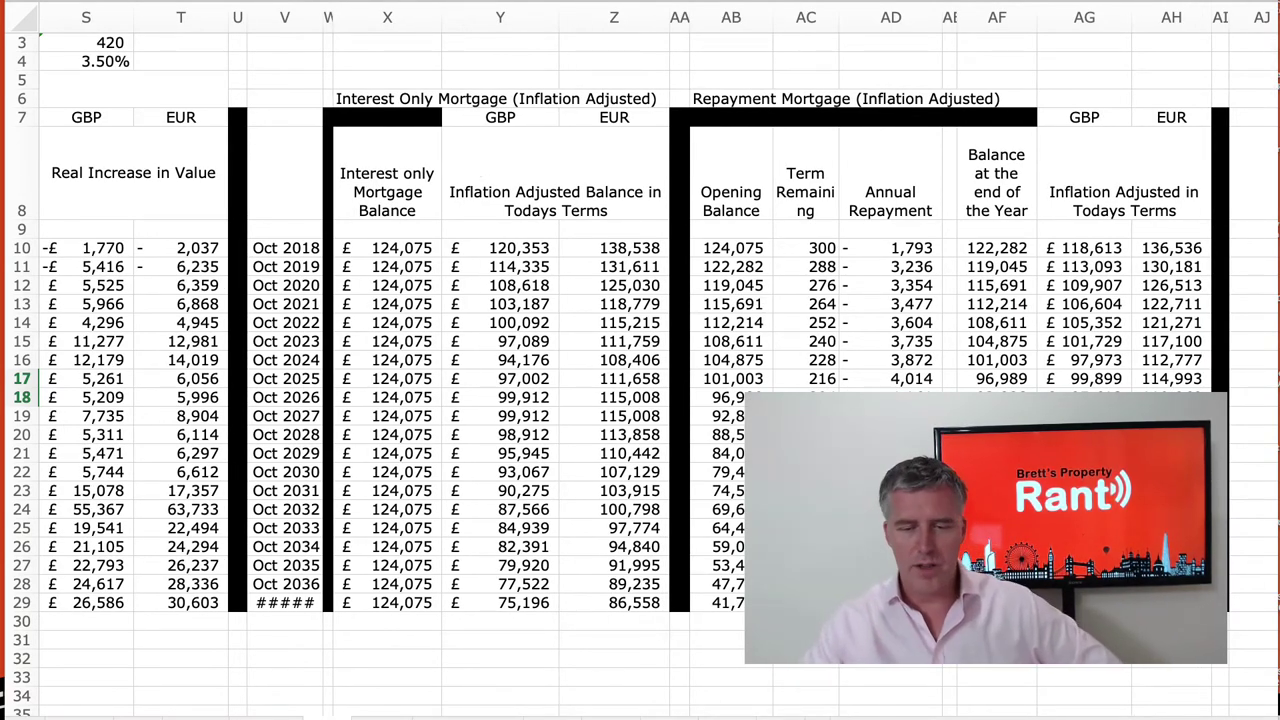
pyautogui.click(737, 602)
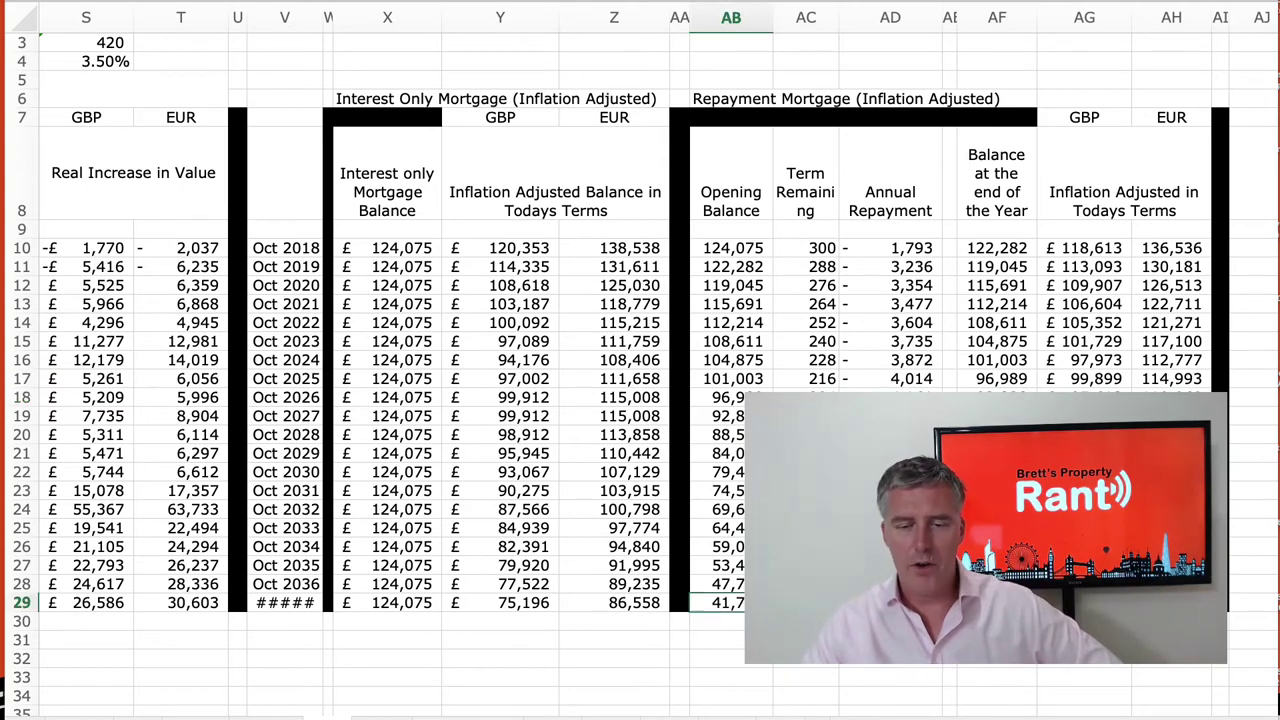
pyautogui.click(997, 602)
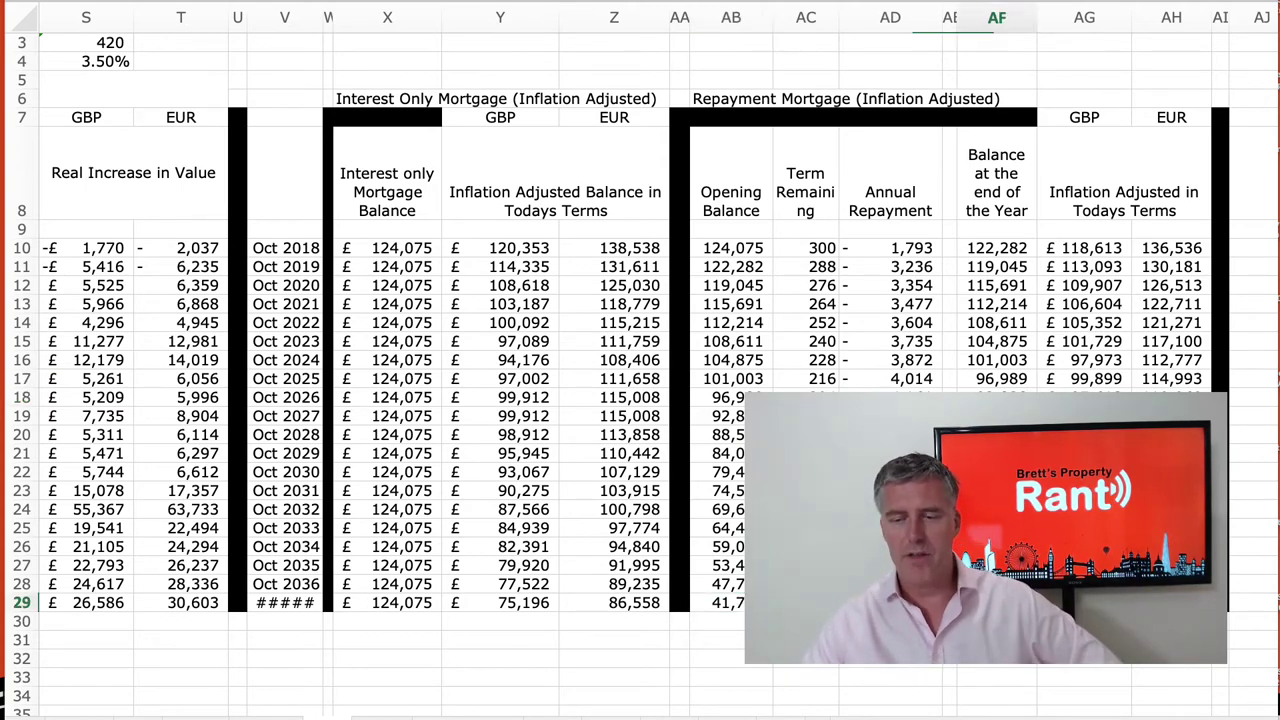
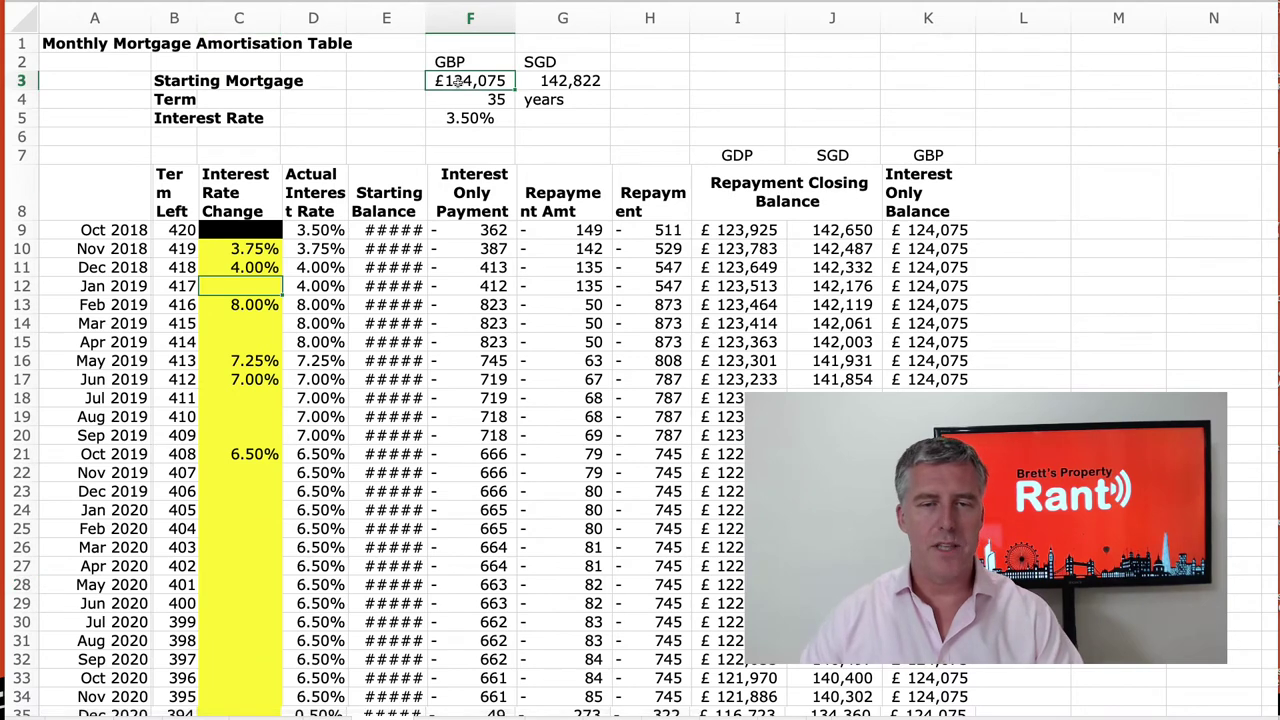
# Check the starting mortgage in GBP and SGD, the term and the interest rate in the Monthly Mortgage Amortisation Table
pyautogui.click(525, 80)
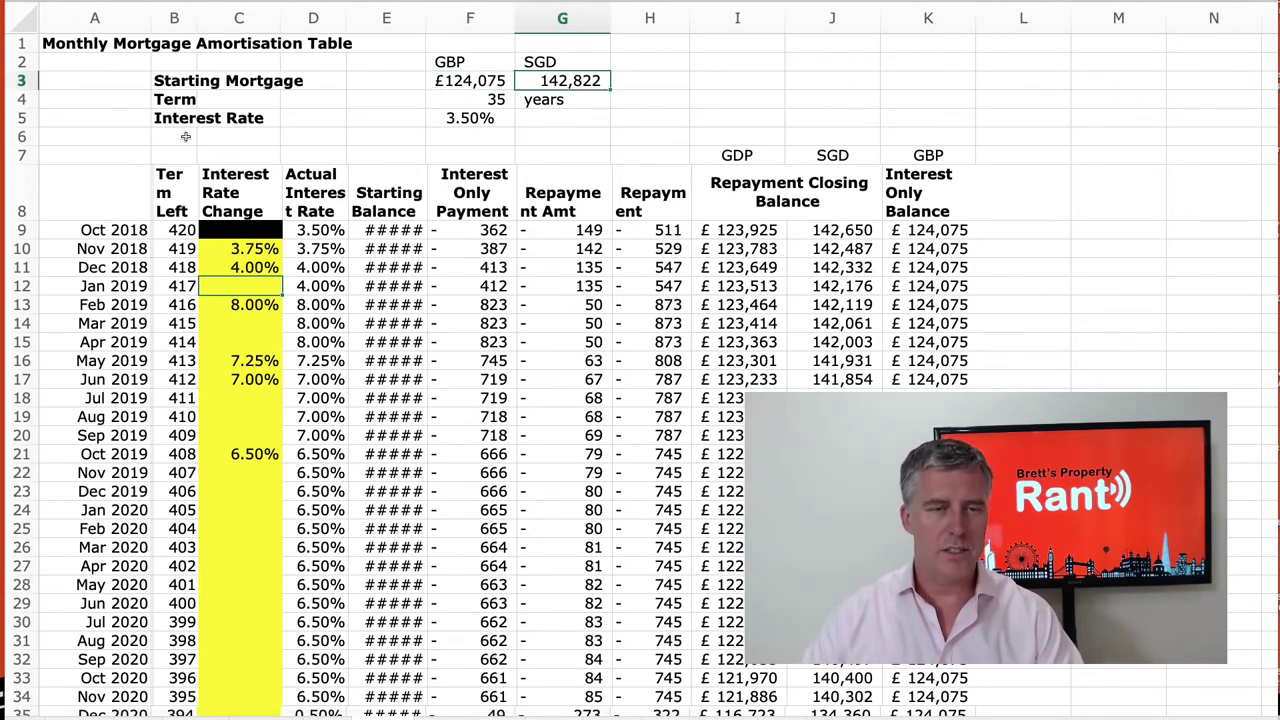
pyautogui.scroll(-1, 185, 138)
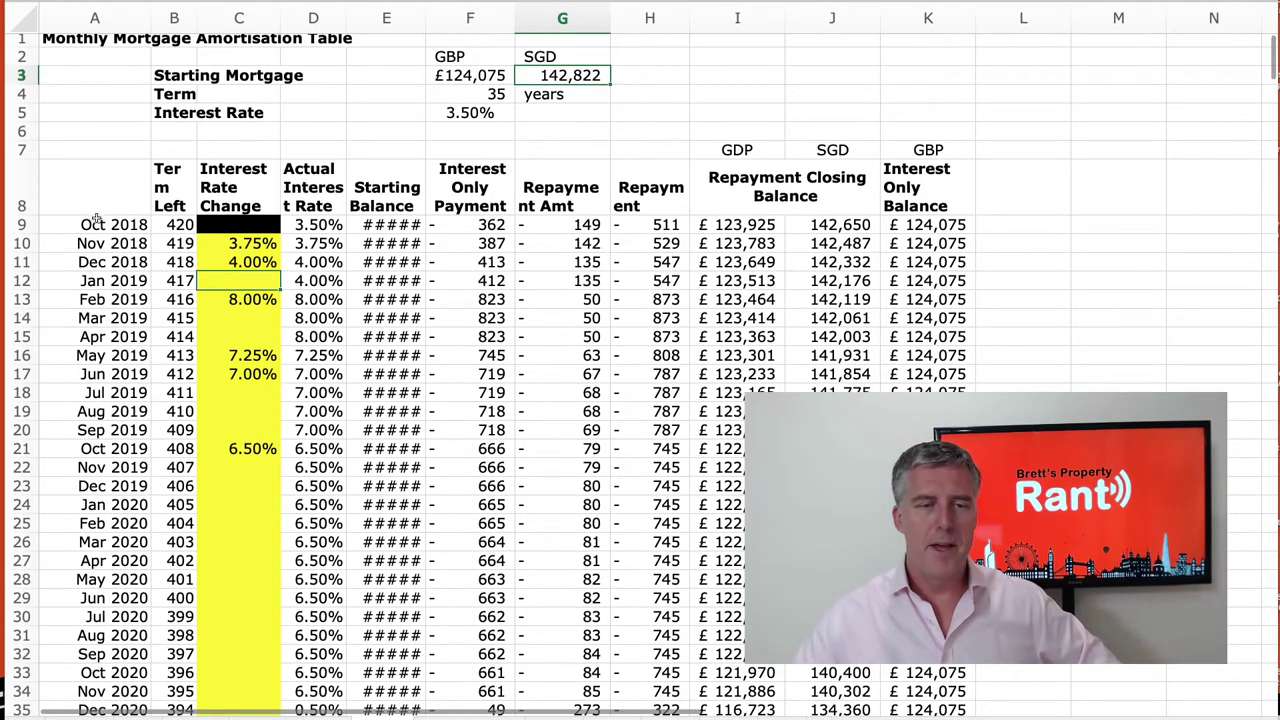
pyautogui.scroll(-1, 150, 180)
pyautogui.scroll(-1, 101, 219)
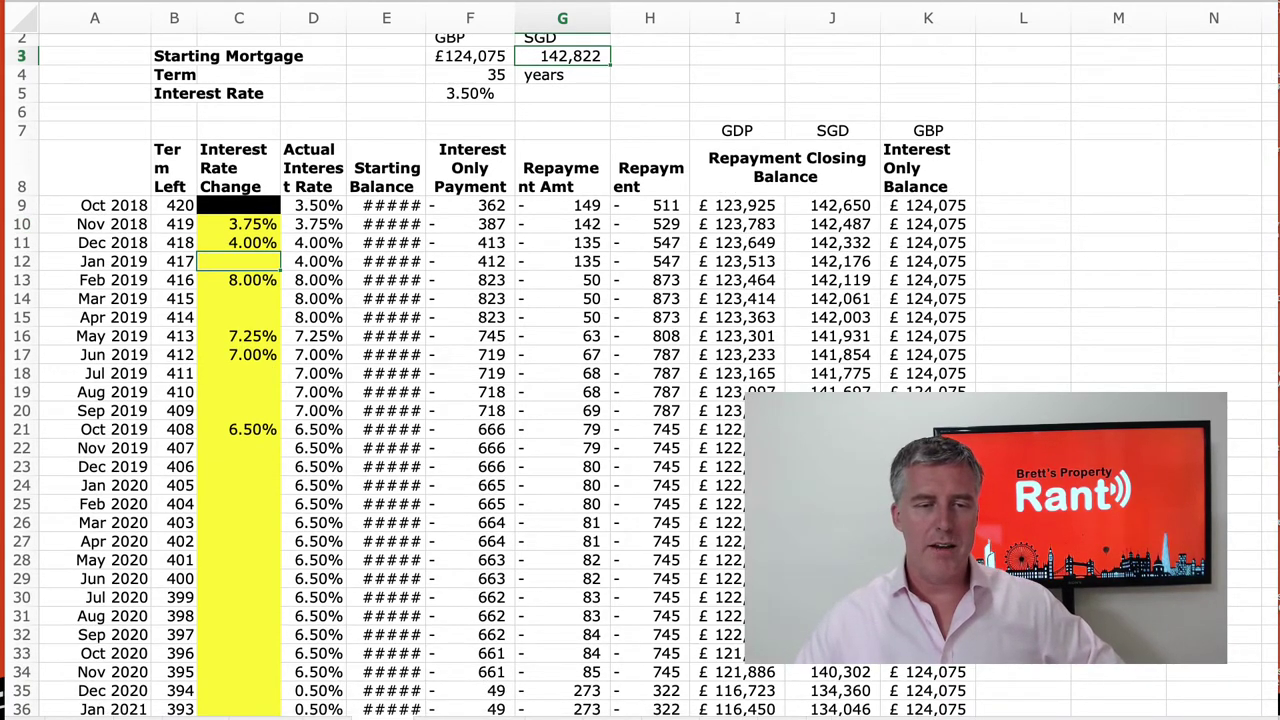
# Check the interest rate change and actual interest rate columns, and undo the last interest rate changes
pyautogui.click(238, 224)
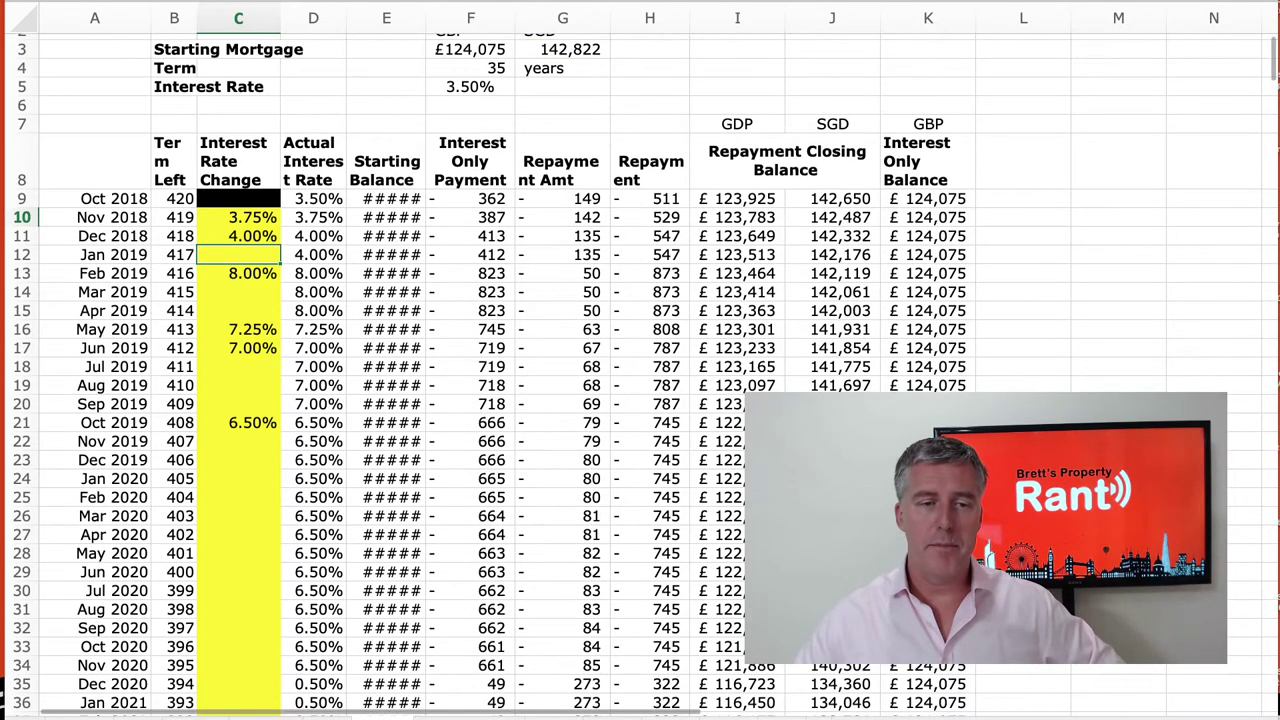
pyautogui.scroll(-2, 640, 375)
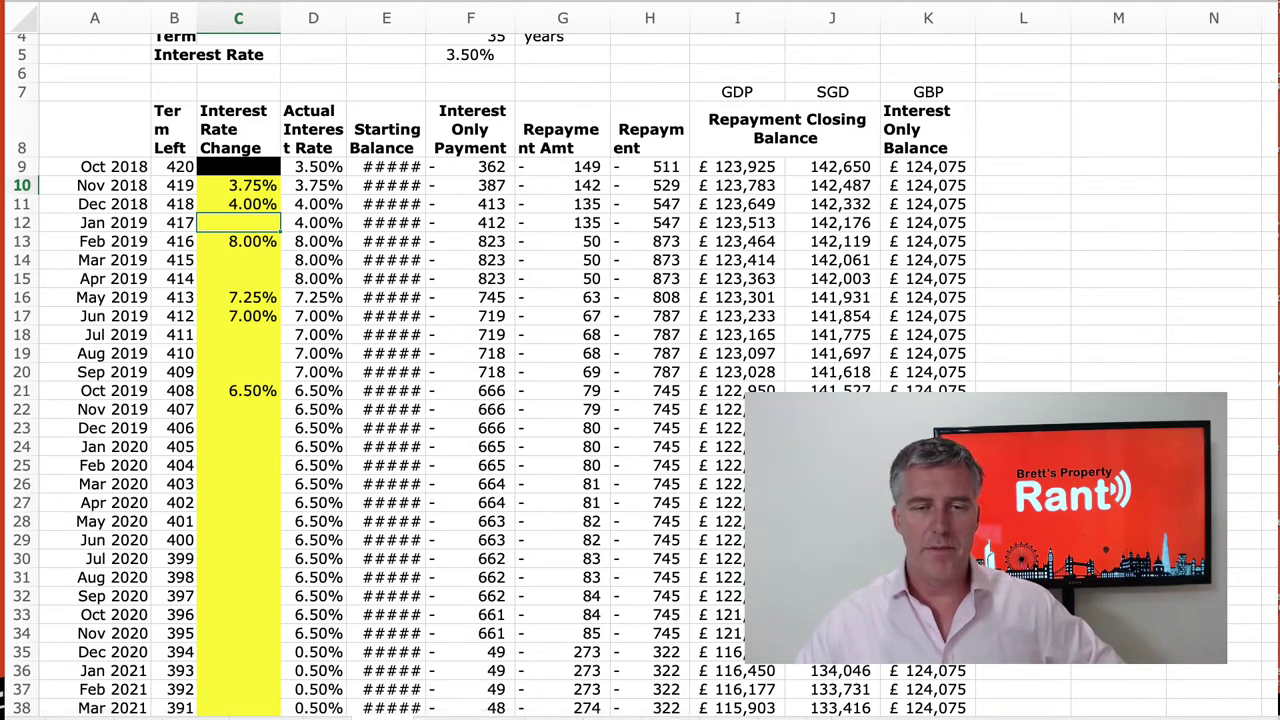
pyautogui.click(313, 166)
pyautogui.click(313, 185)
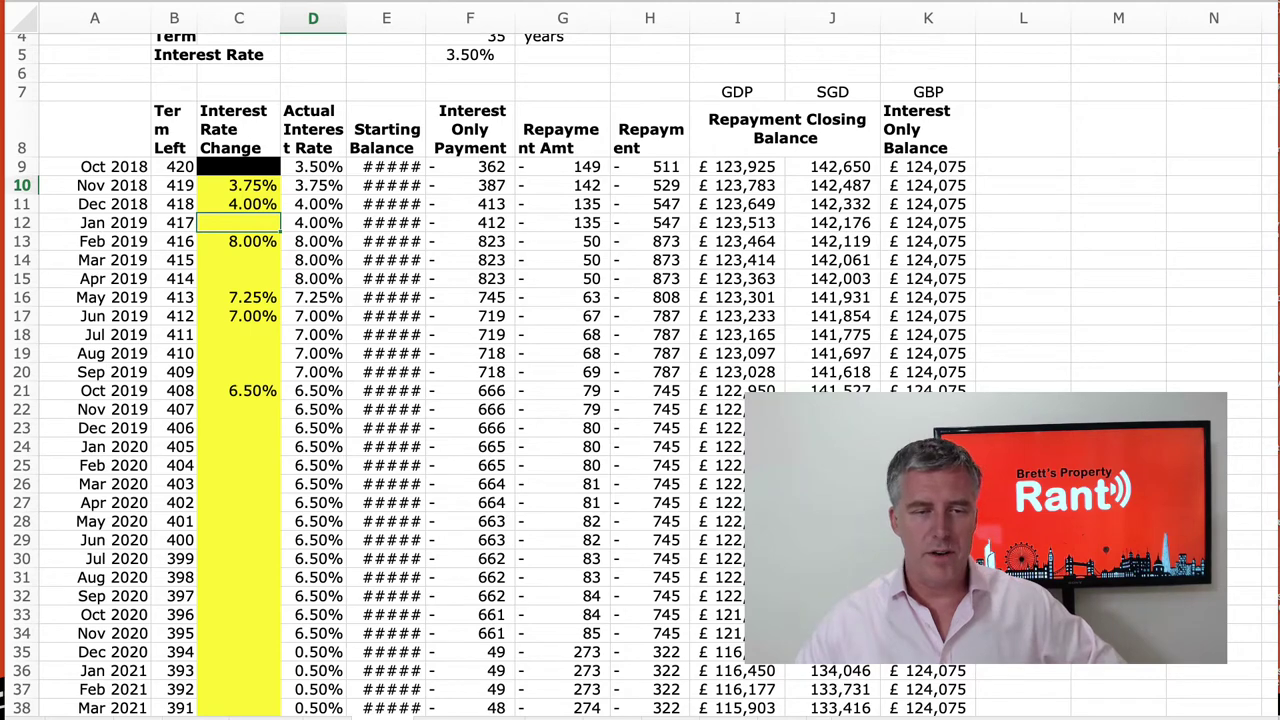
pyautogui.hotkey('ctrl', 'z')
pyautogui.scroll(-1, 253, 264)
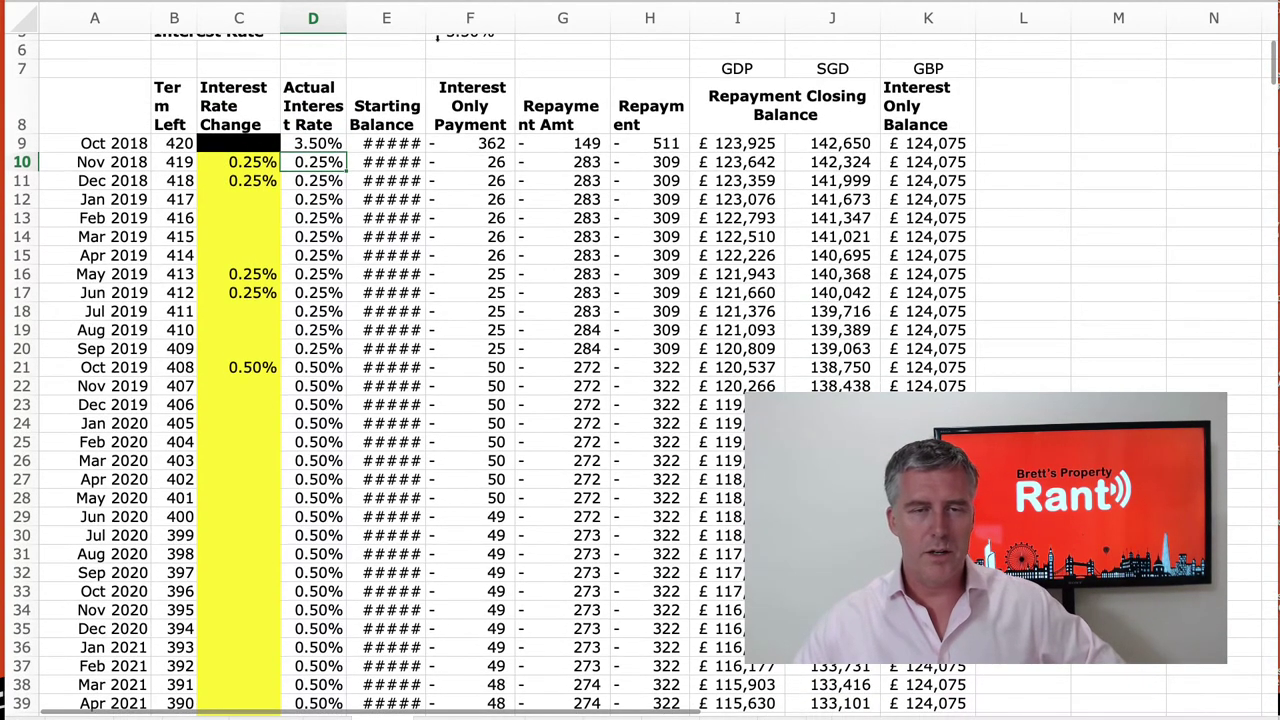
# Examine the monthly interest-only payments, repayment amounts and closing balances over the whole mortgage term
pyautogui.click(438, 12)
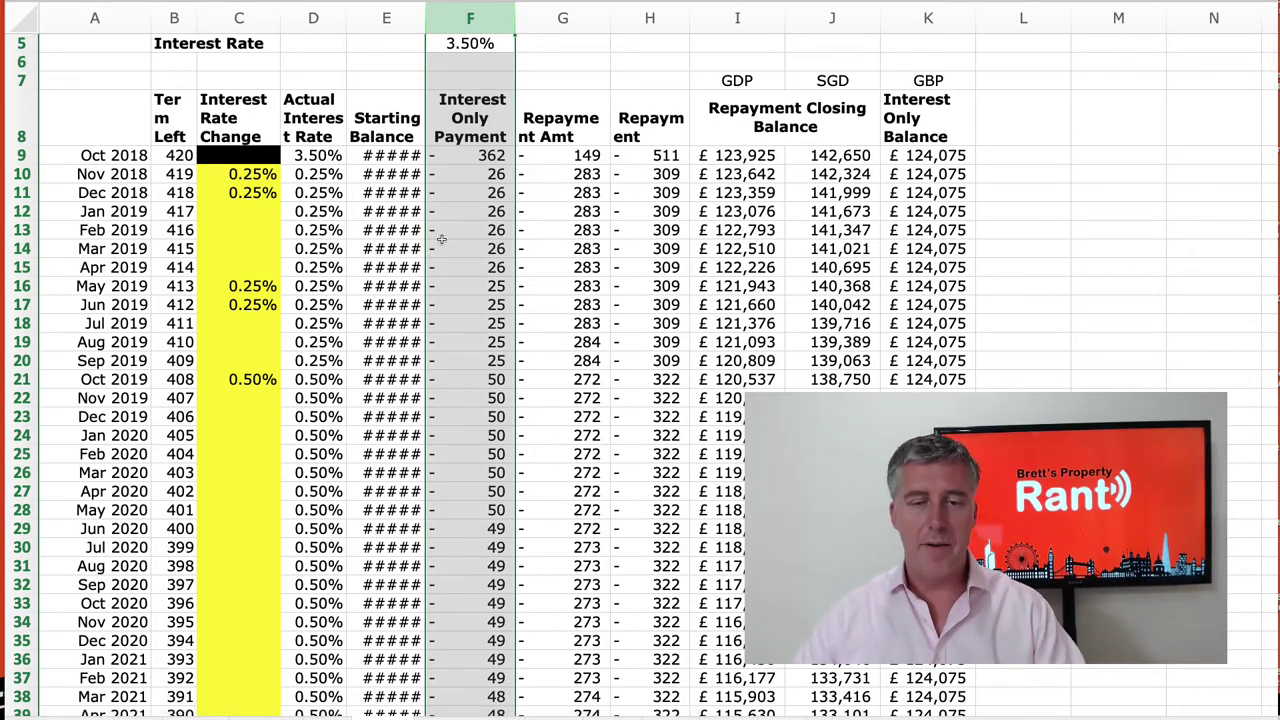
pyautogui.scroll(-17, 137, 230)
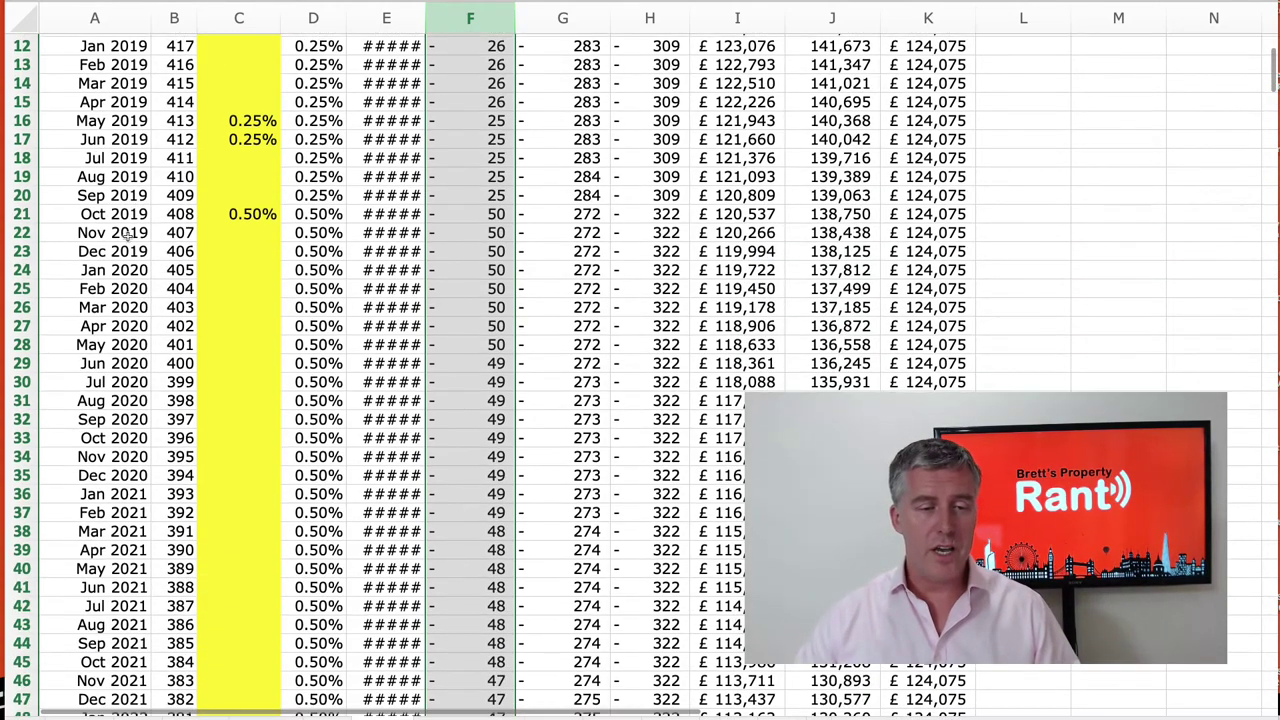
pyautogui.scroll(-20, 120, 240)
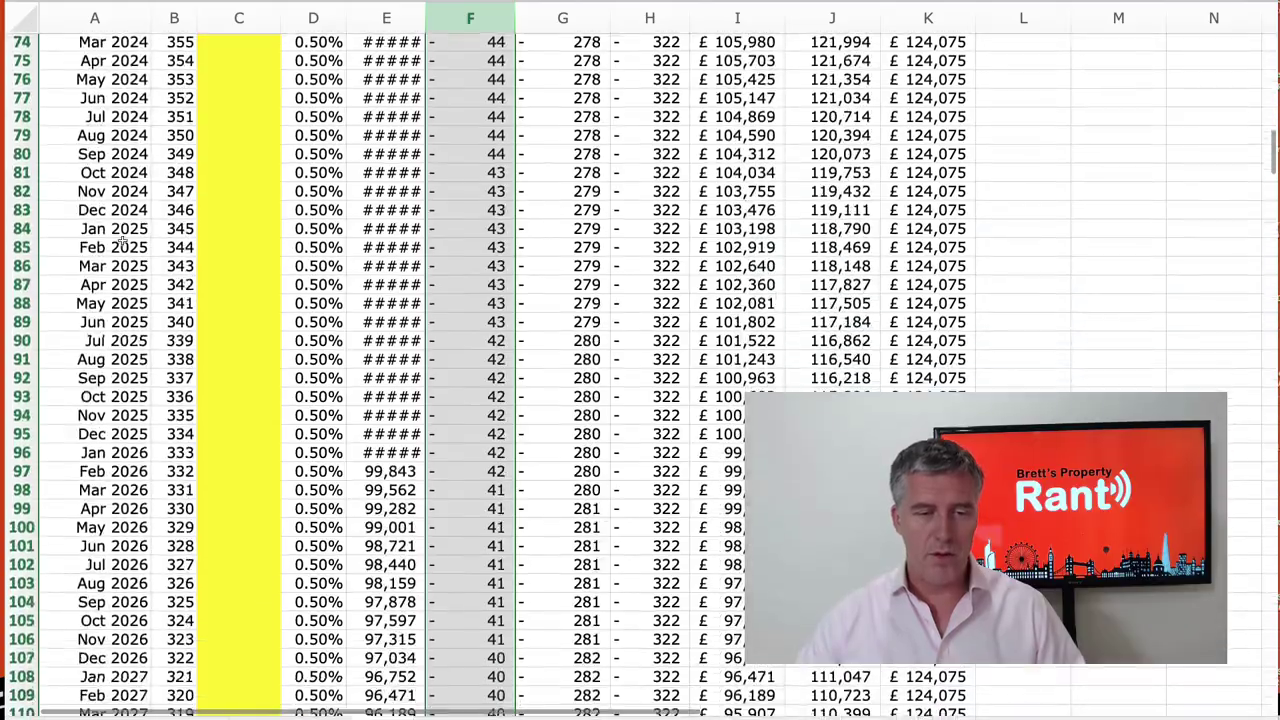
pyautogui.scroll(-20, 120, 240)
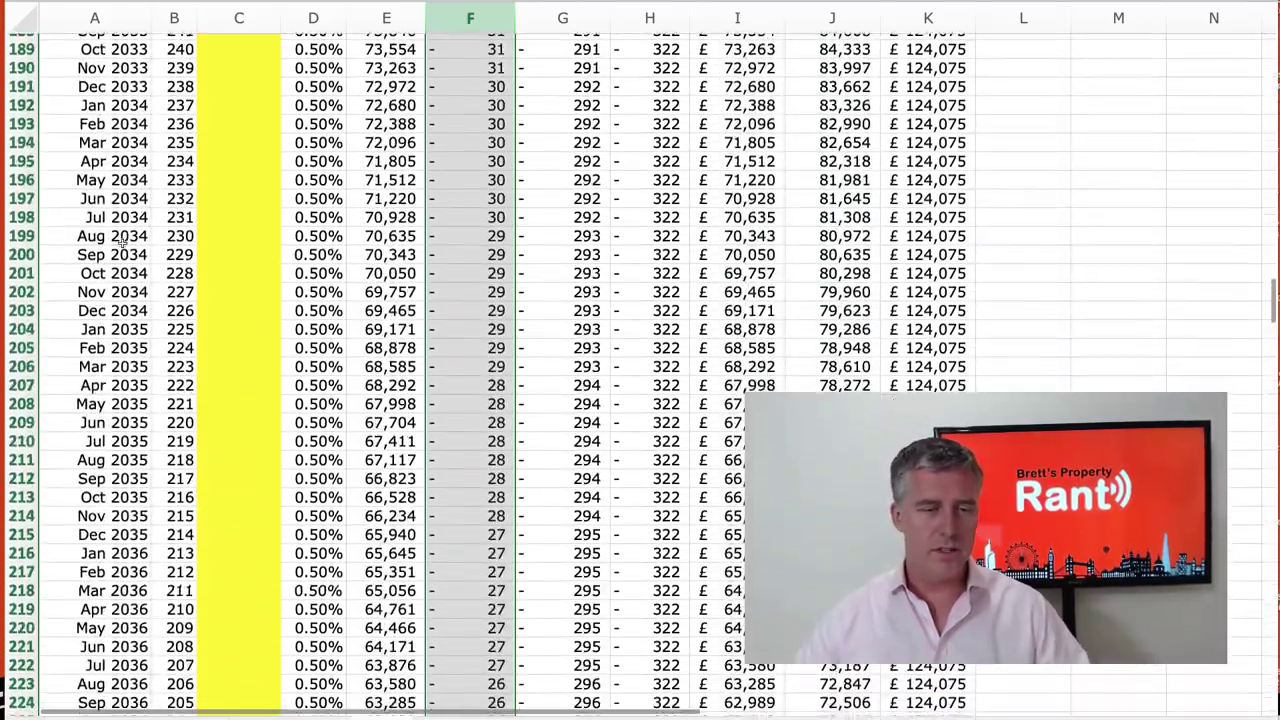
pyautogui.scroll(-6, 123, 243)
pyautogui.scroll(8, 200, 330)
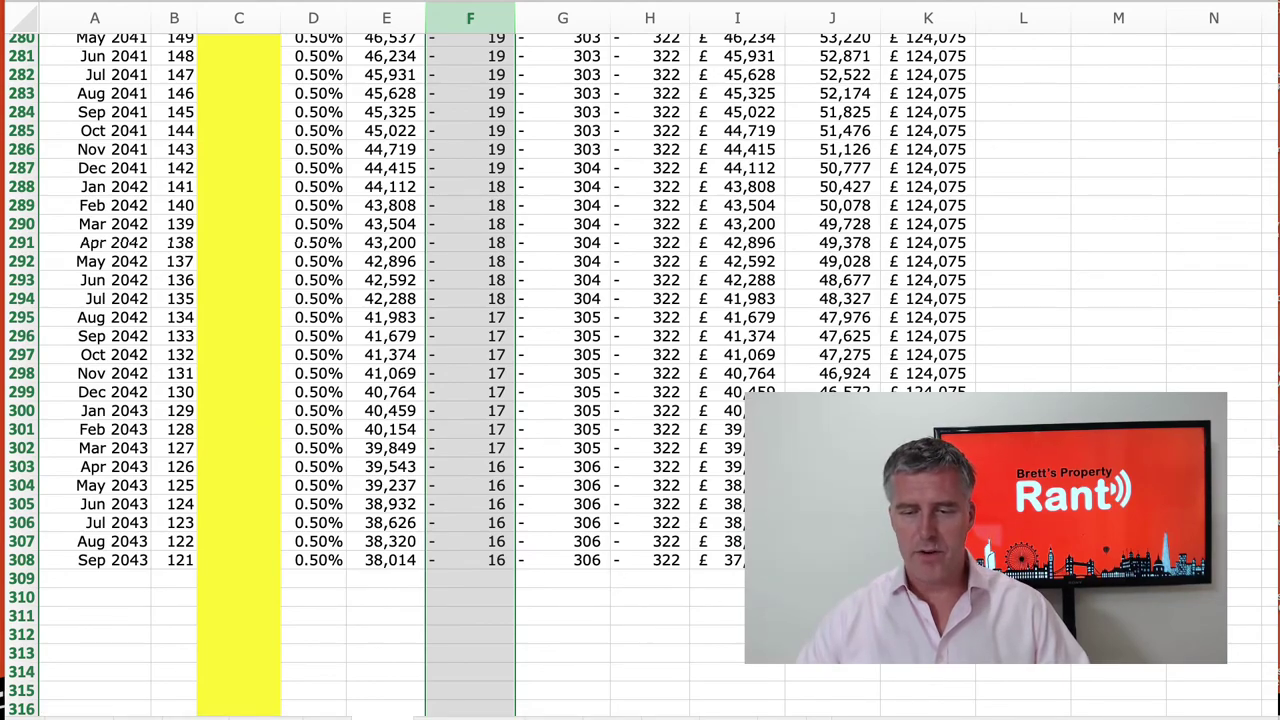
pyautogui.scroll(20, 200, 330)
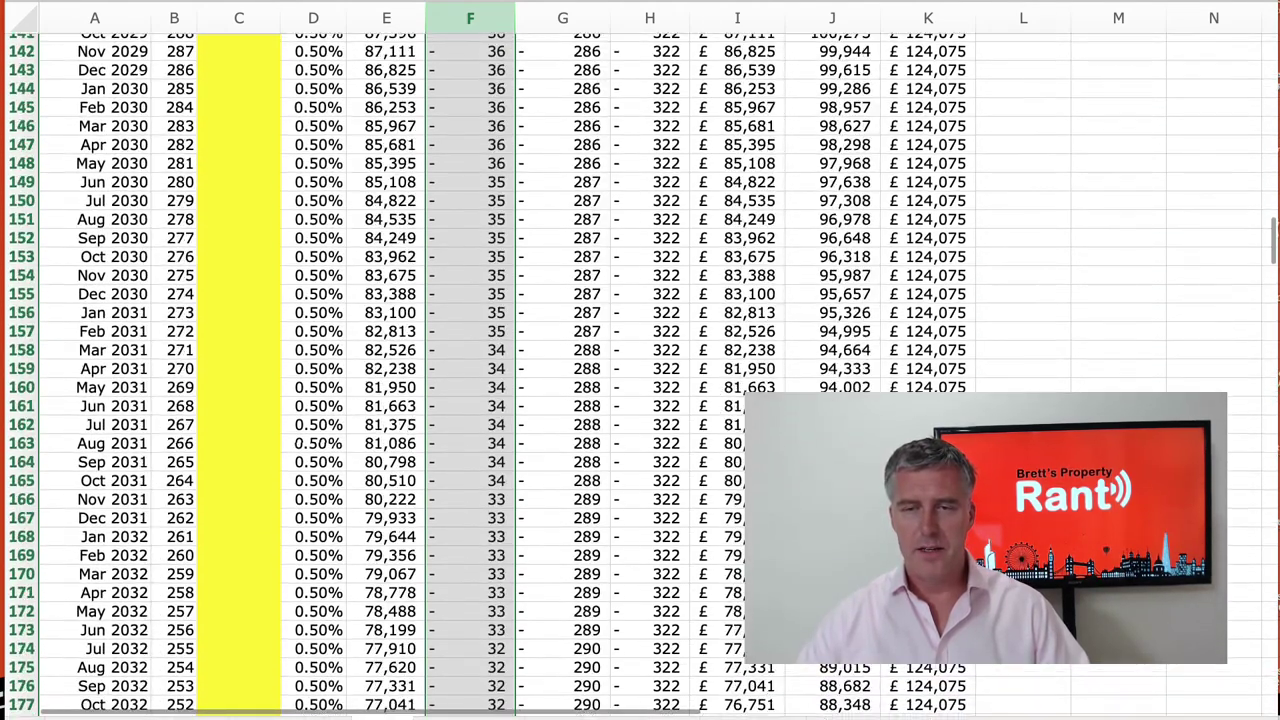
pyautogui.scroll(20, 200, 330)
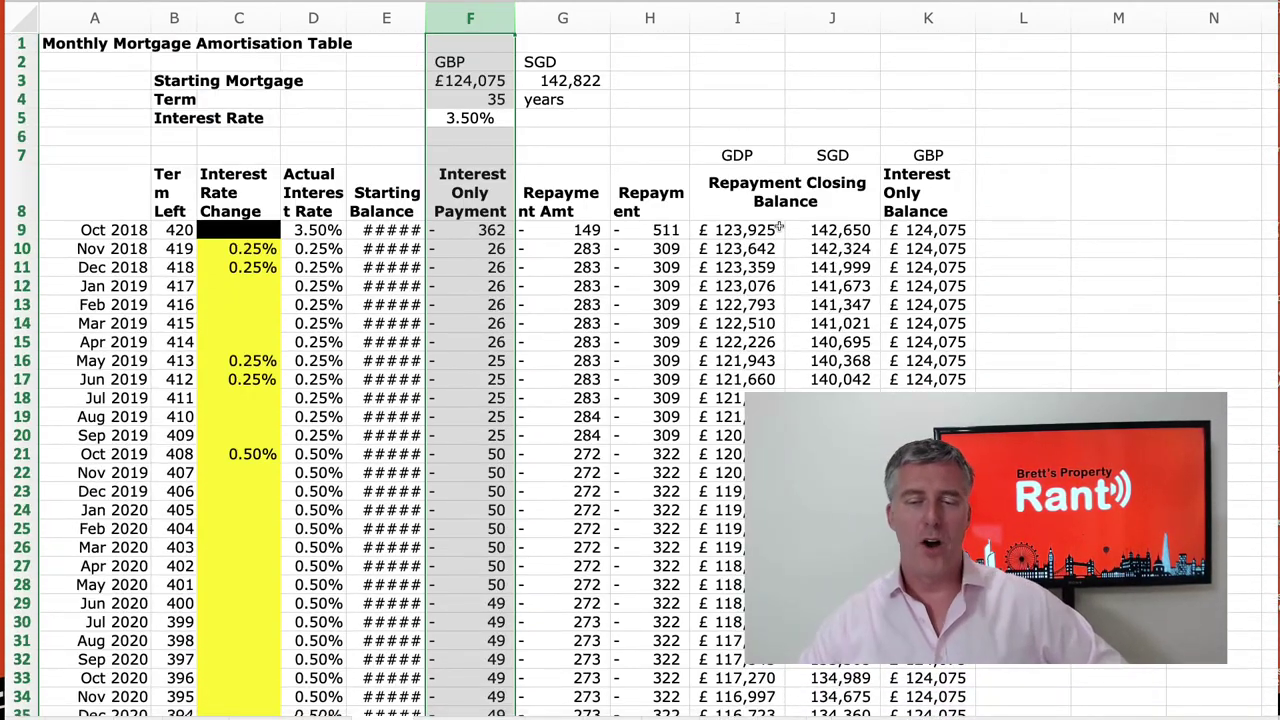
pyautogui.scroll(-20, 905, 300)
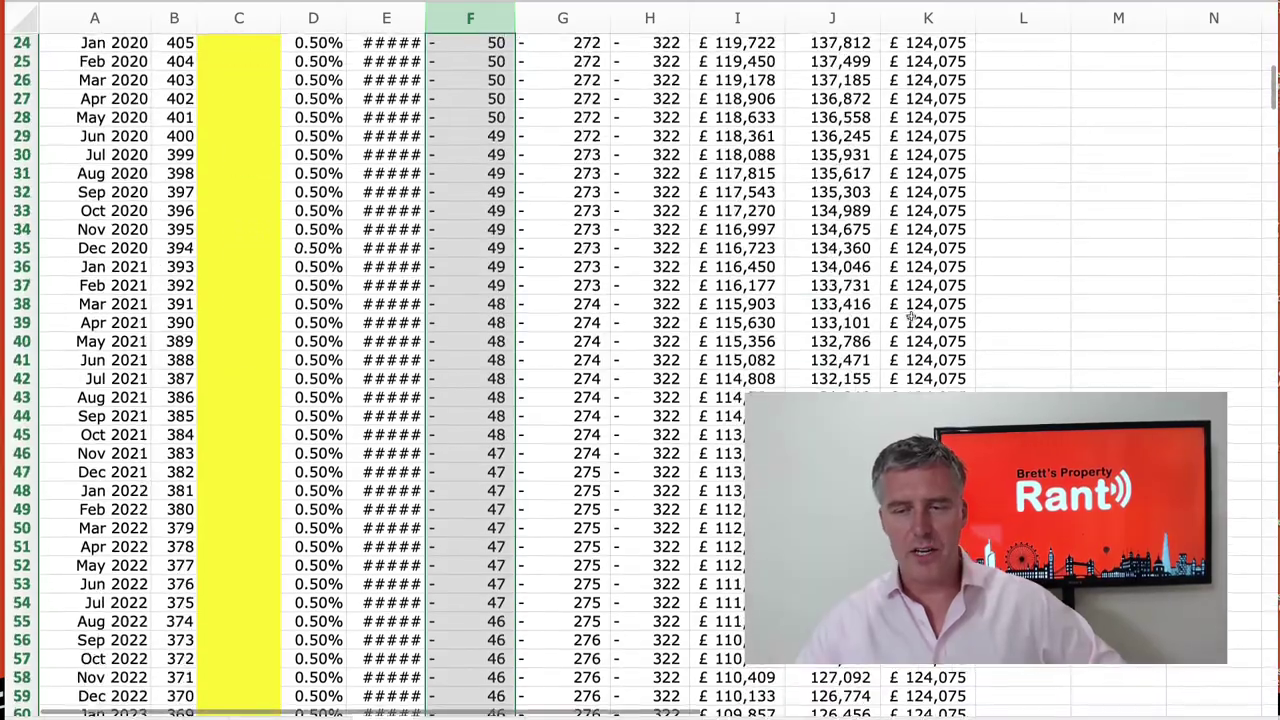
pyautogui.scroll(20, 905, 300)
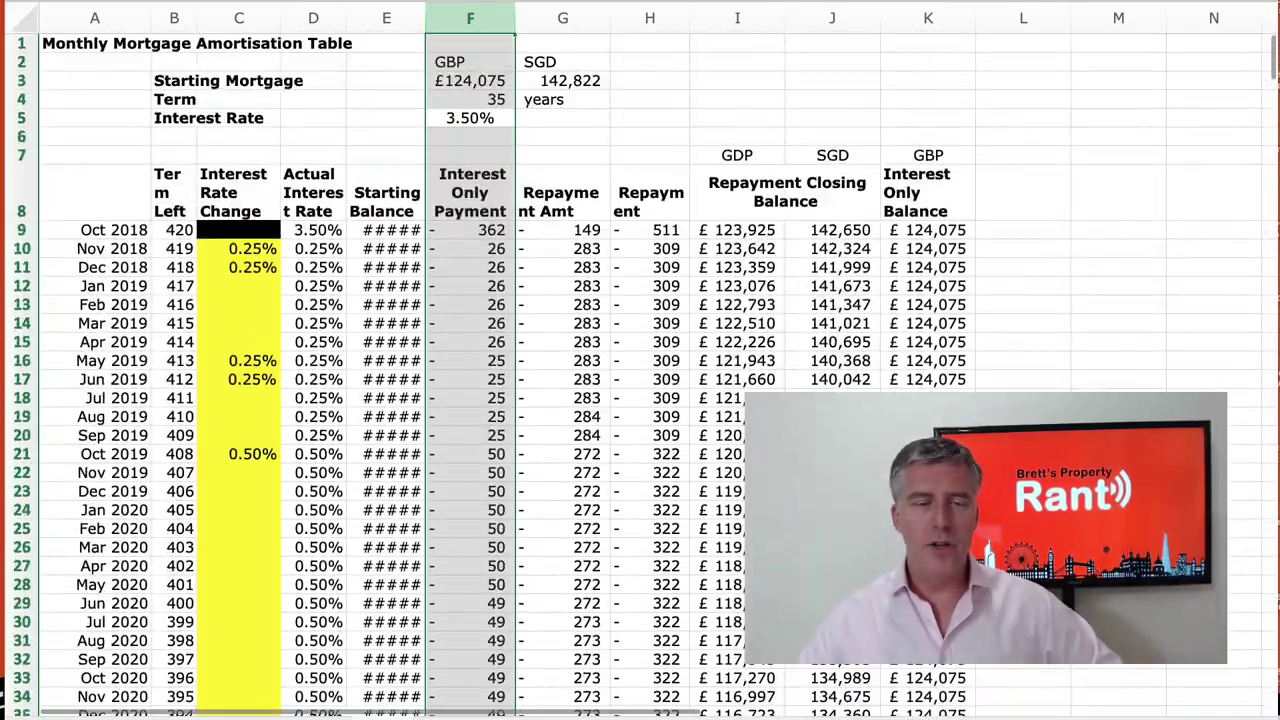
# Set the Feb 2019 interest rate change in the amortisation table to 8%
pyautogui.click(230, 338)
pyautogui.moveTo(240, 267); pyautogui.dragTo(228, 388)
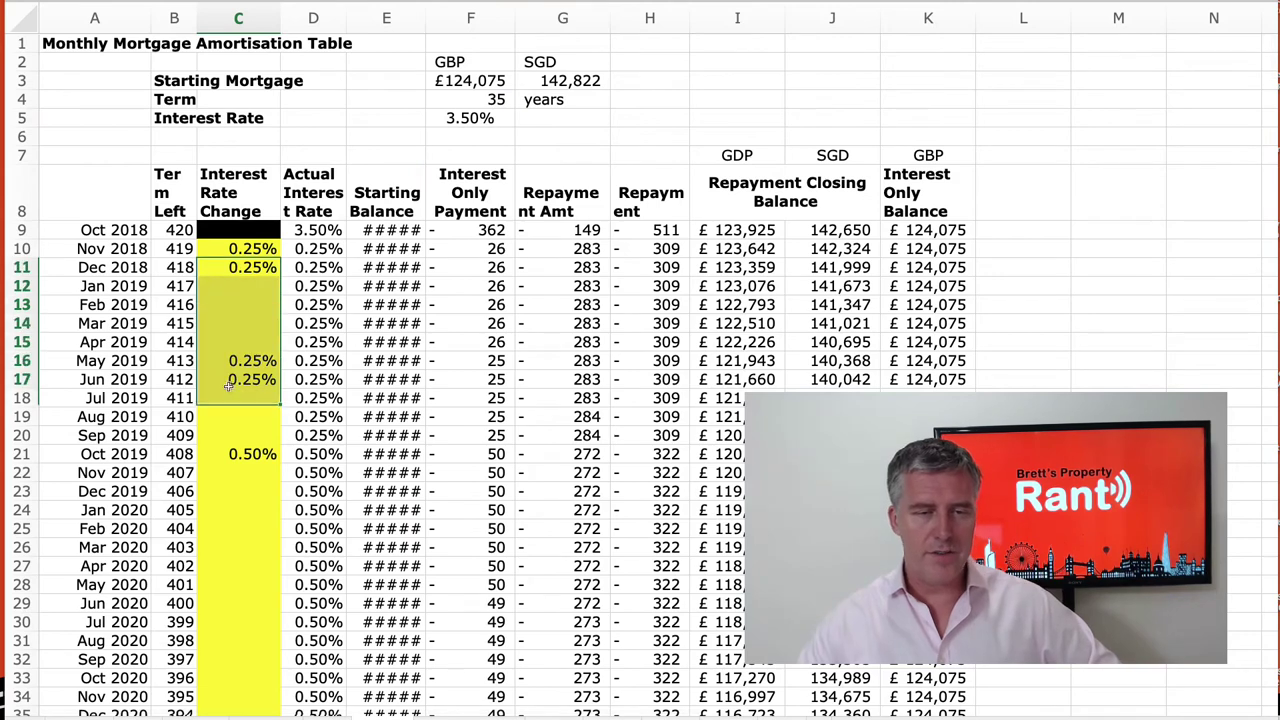
pyautogui.moveTo(228, 272); pyautogui.dragTo(226, 290)
pyautogui.click(223, 304)
pyautogui.write('8')
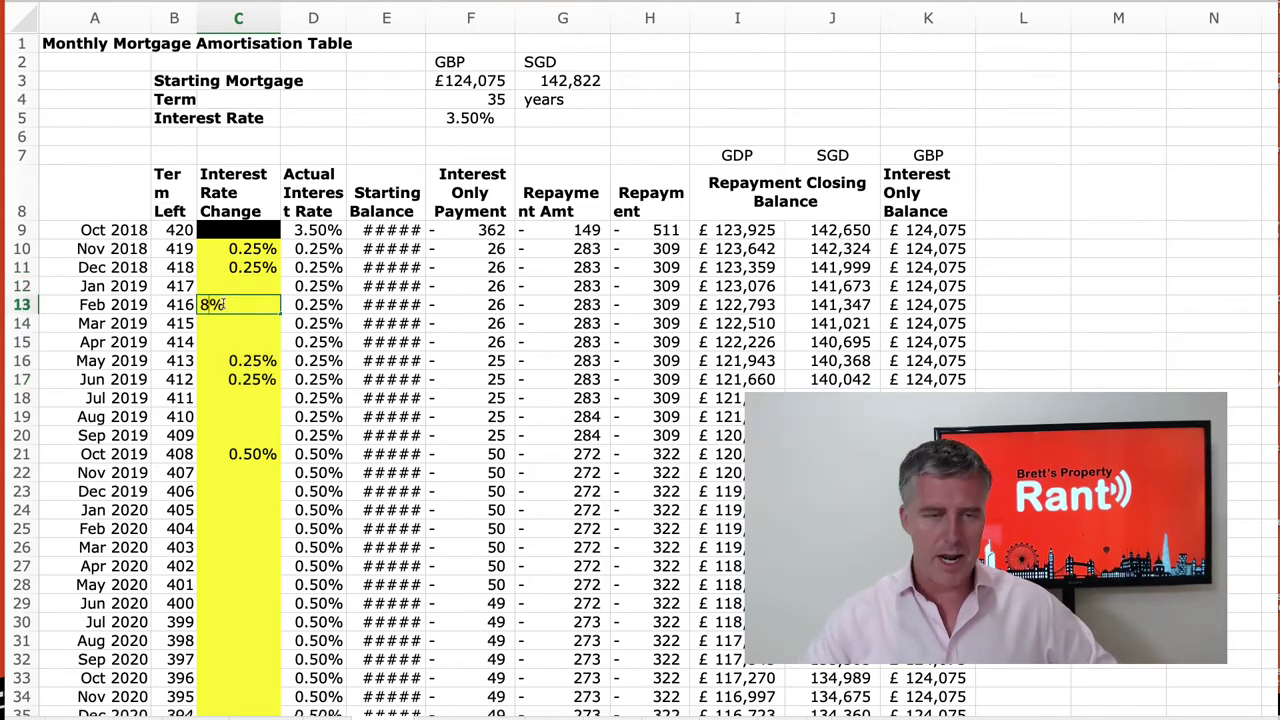
pyautogui.press('Return')
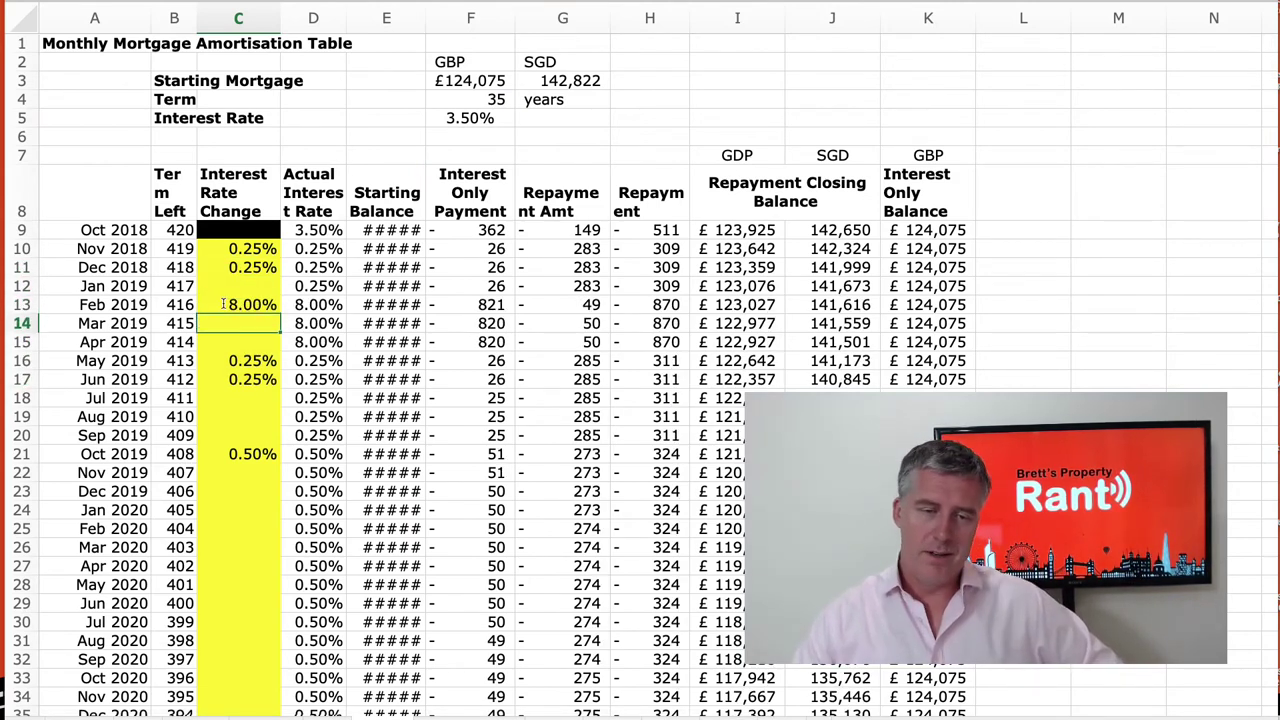
pyautogui.press('Up')
pyautogui.press('Up')
pyautogui.press('Up')
pyautogui.press('Up')
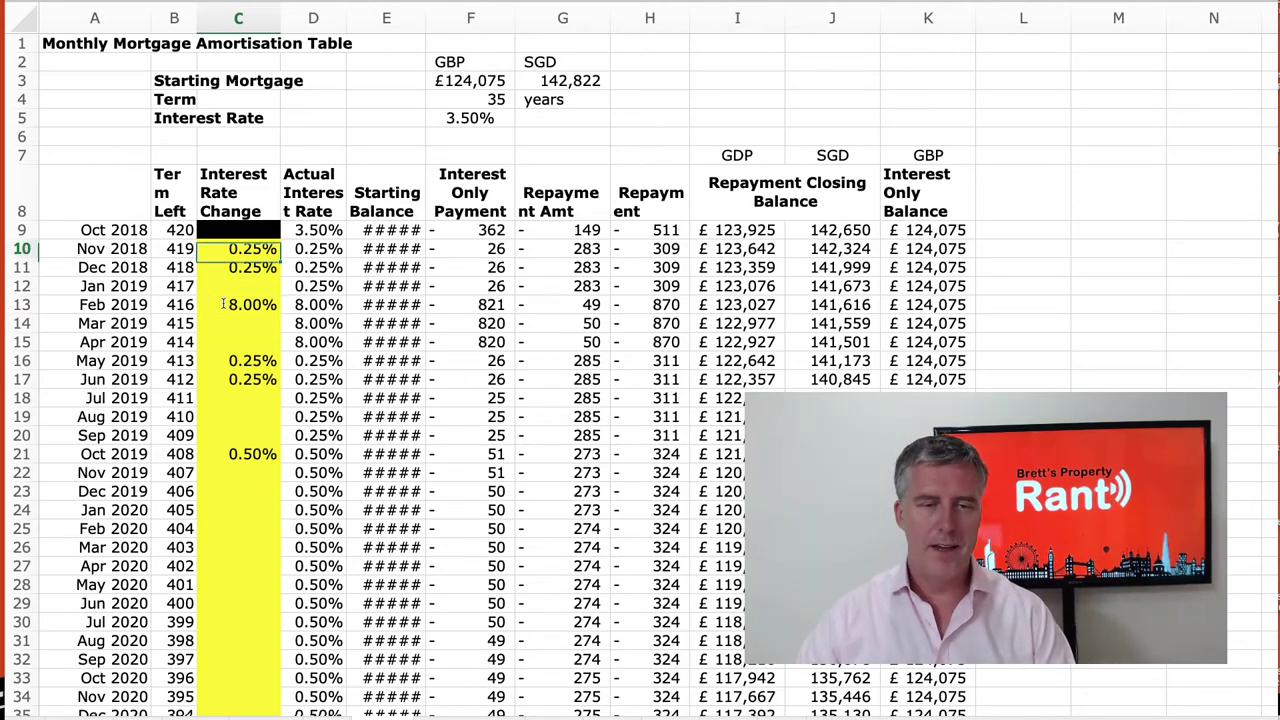
pyautogui.scroll(-8, 218, 300)
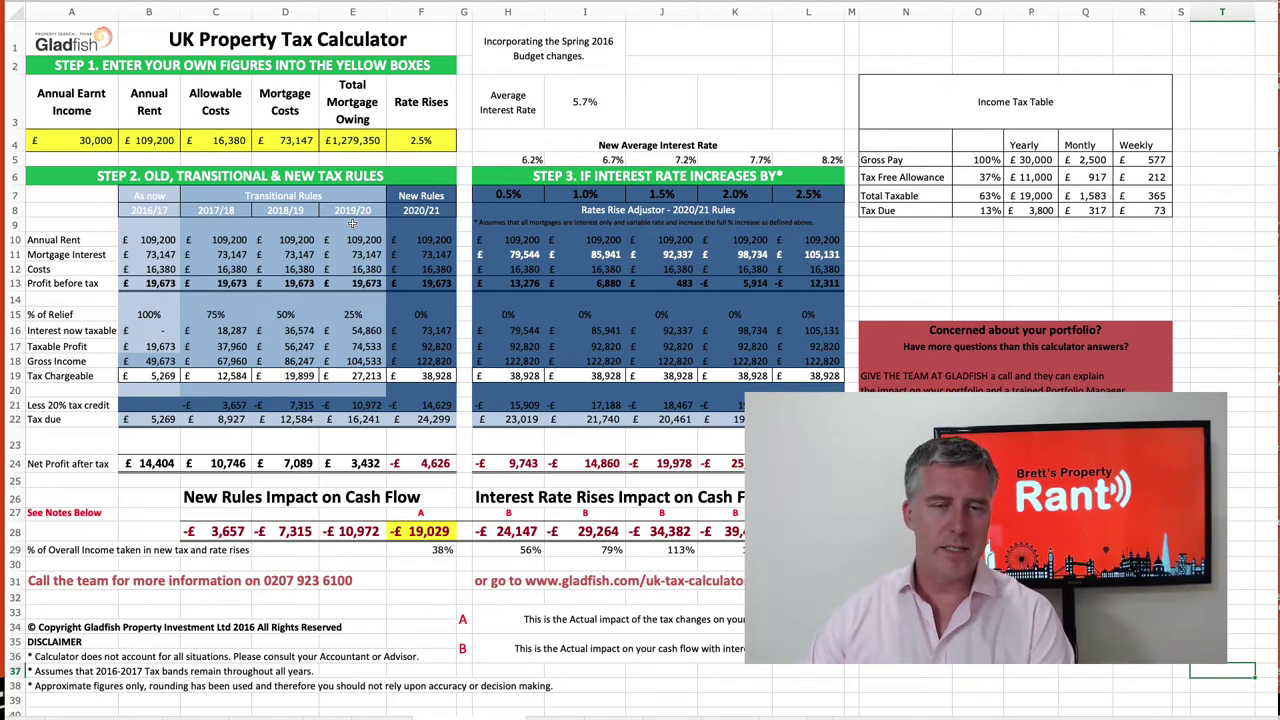
# Review the UK Property Tax Calculator's yellow input figures and the 2020/21 net profit after tax under the new rules
pyautogui.moveTo(59, 141); pyautogui.dragTo(403, 141)
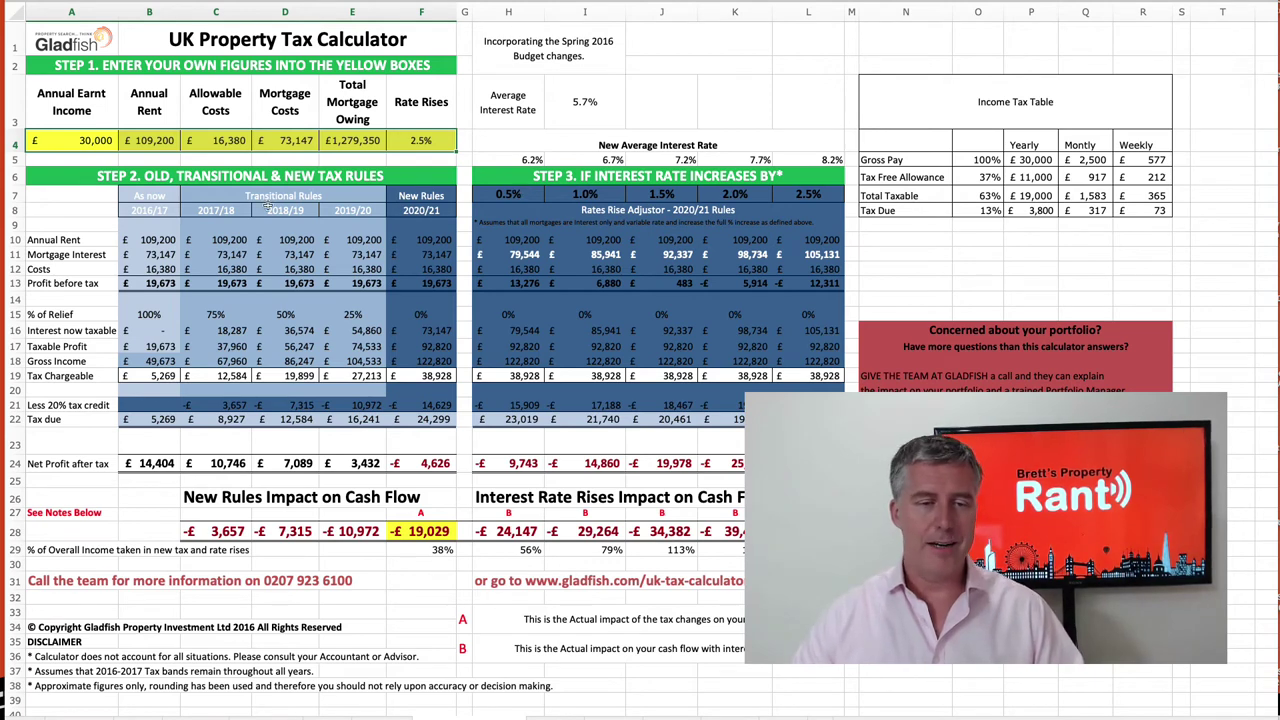
pyautogui.moveTo(408, 188); pyautogui.dragTo(420, 470)
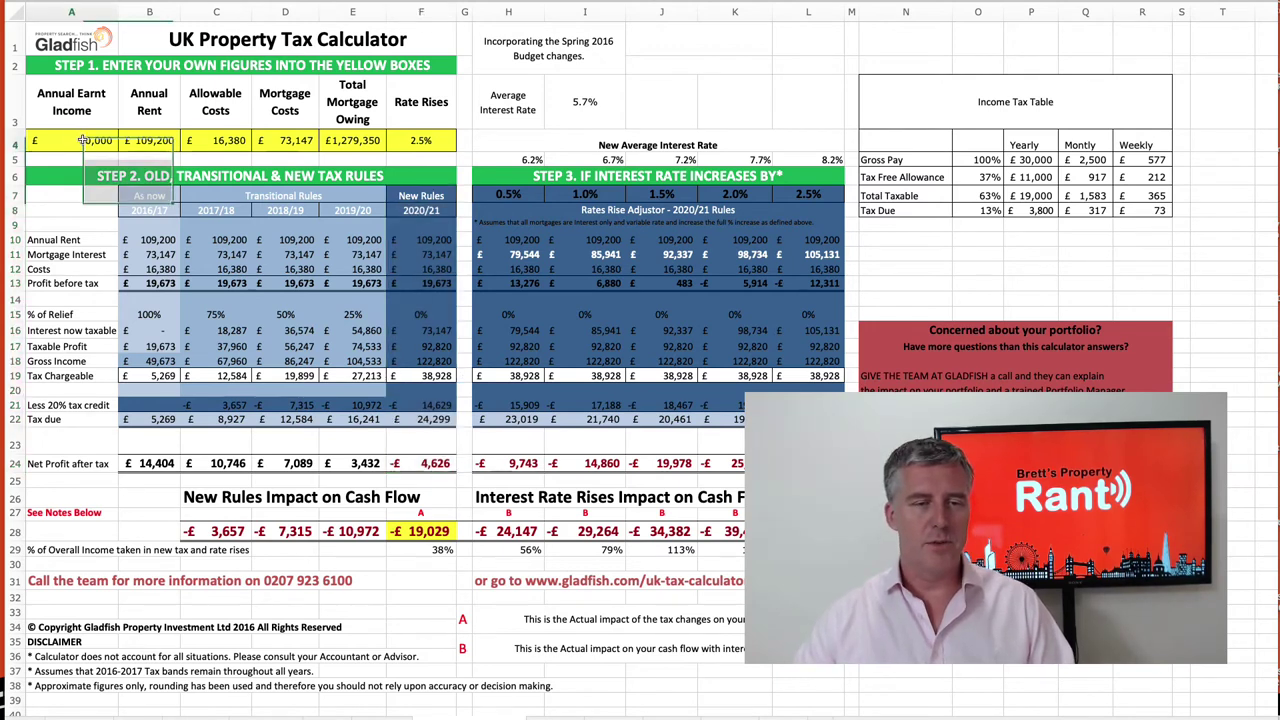
pyautogui.click(143, 140)
pyautogui.click(207, 140)
pyautogui.click(383, 141)
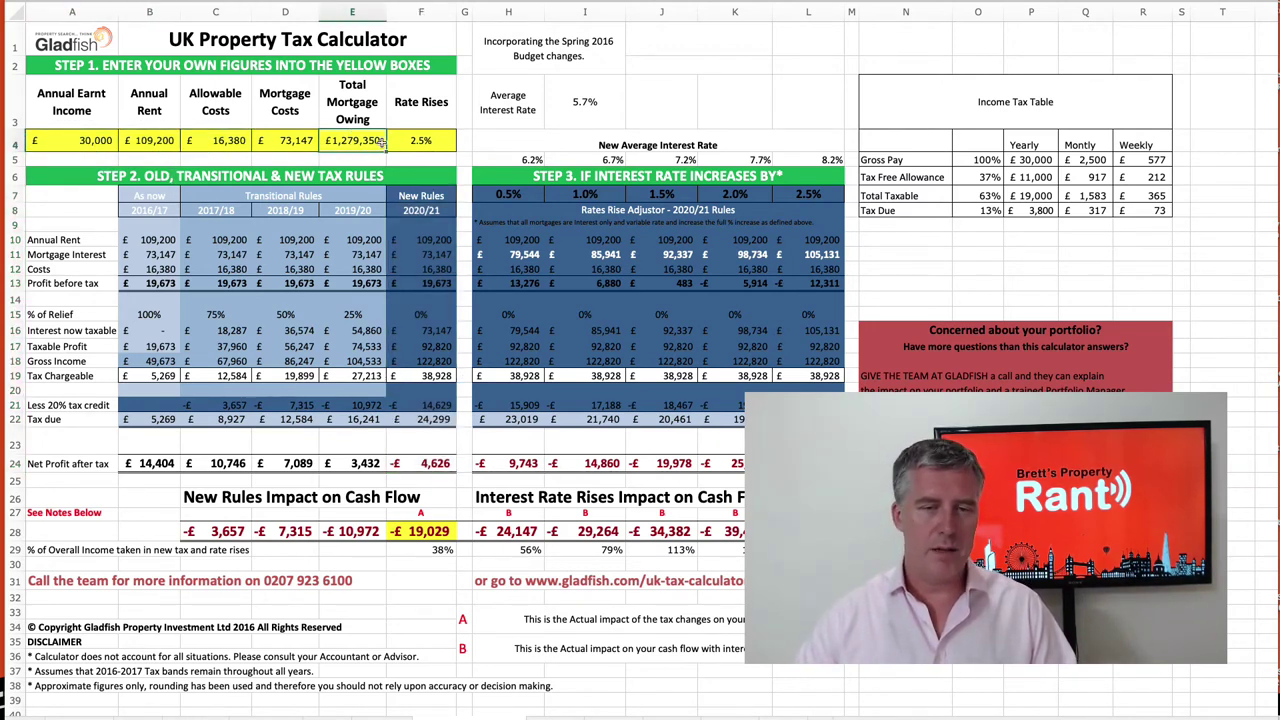
pyautogui.click(415, 421)
pyautogui.click(428, 463)
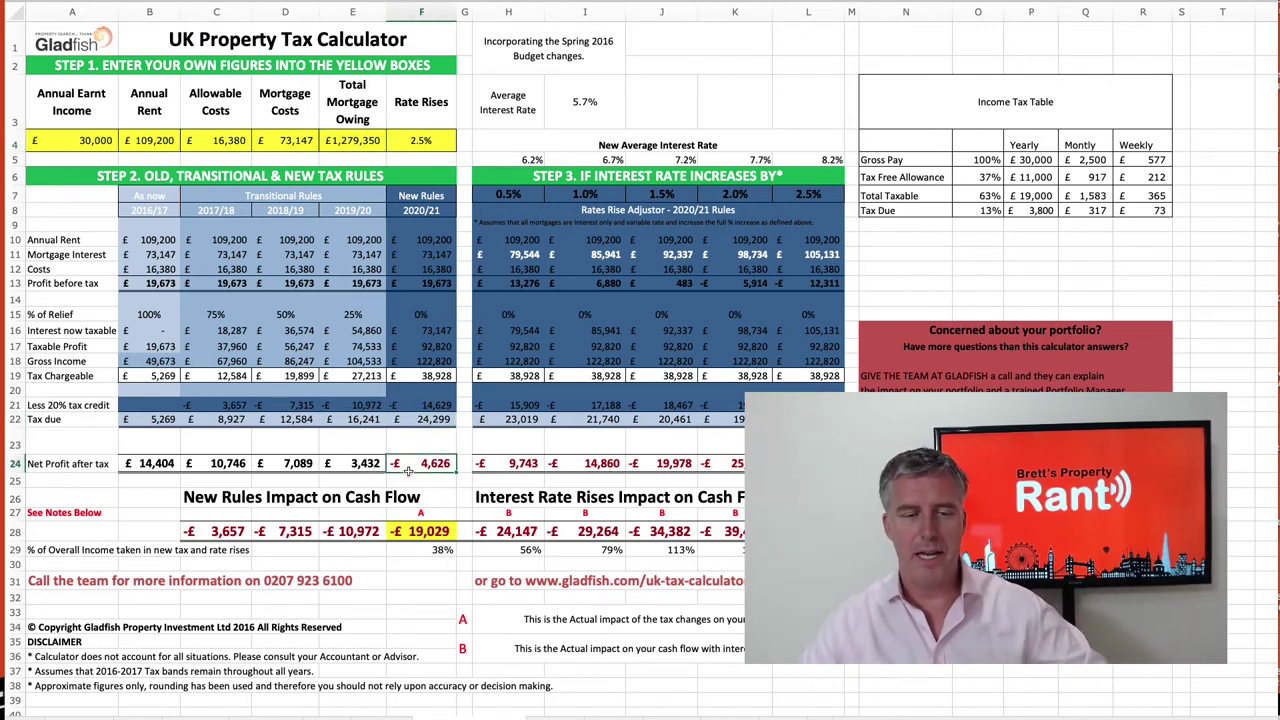
pyautogui.scroll(-1, 404, 452)
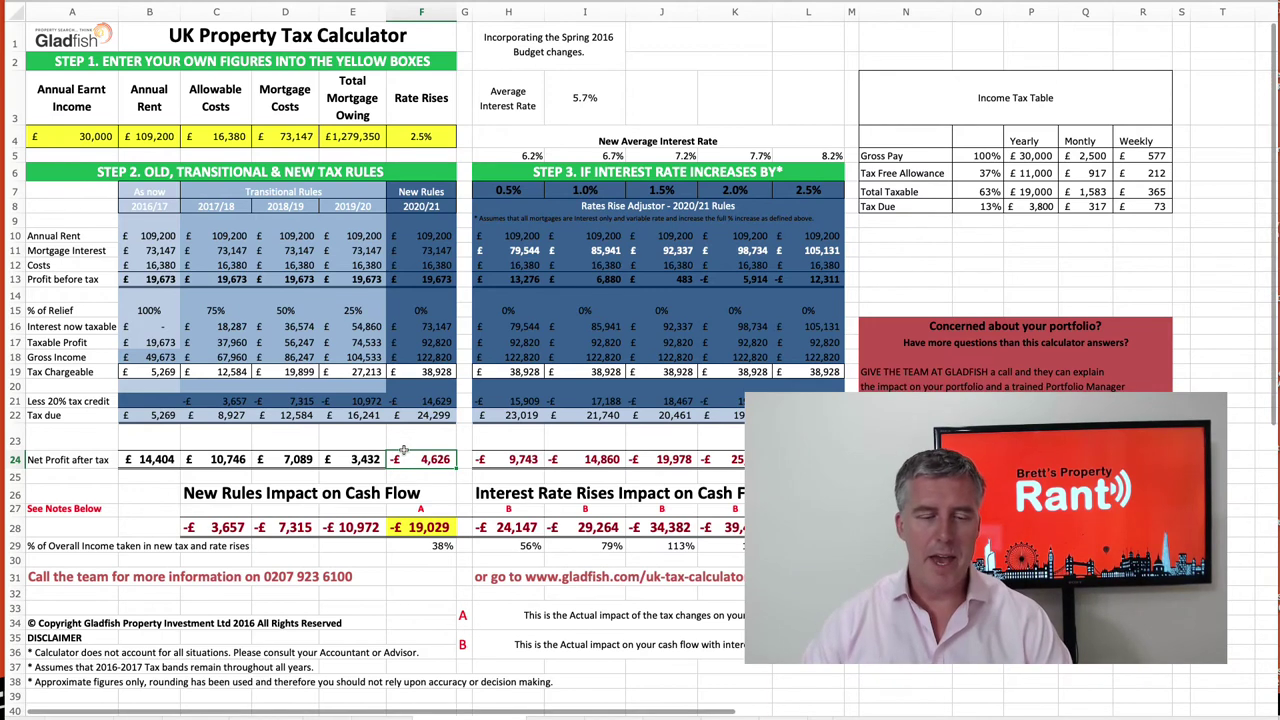
pyautogui.scroll(-1, 395, 450)
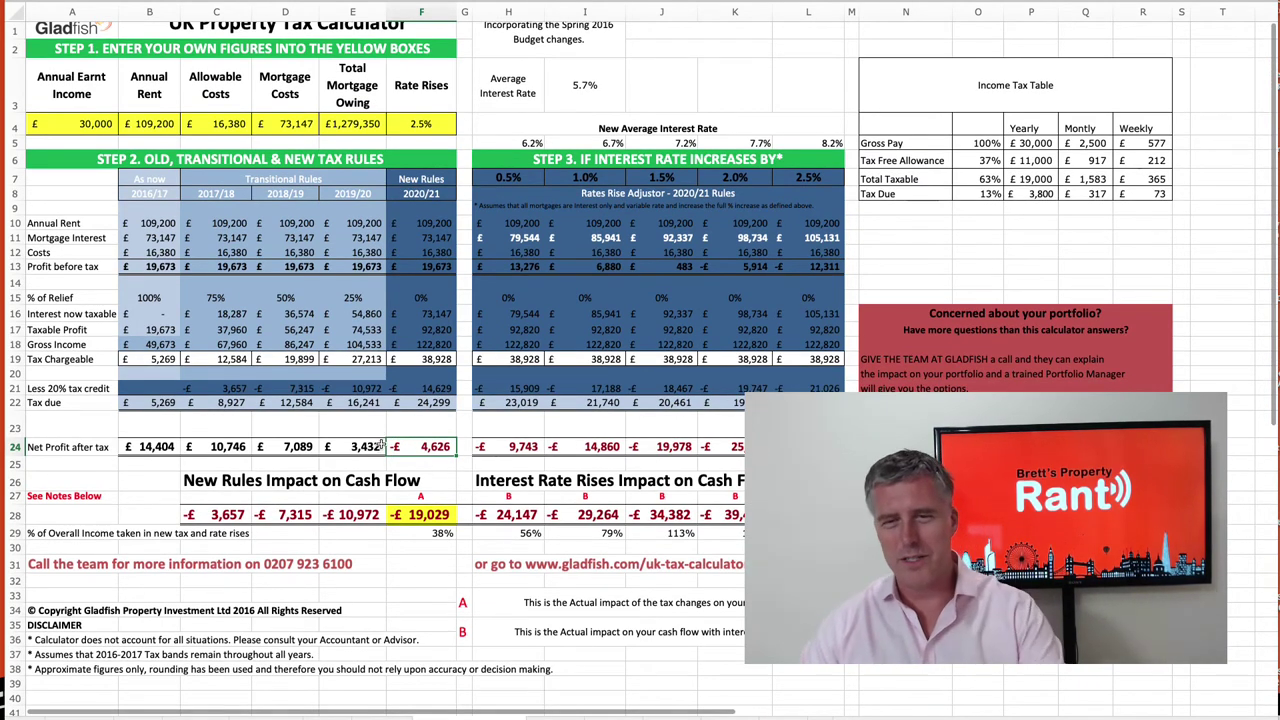
pyautogui.scroll(1, 346, 433)
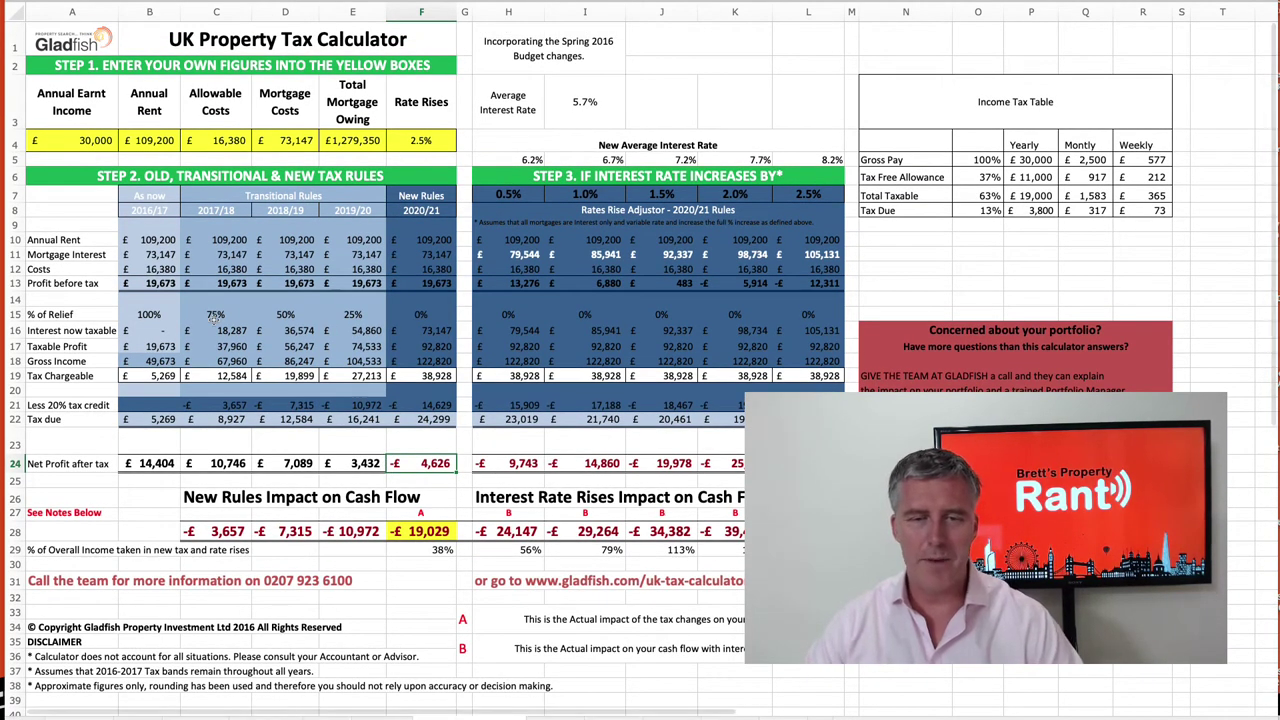
pyautogui.scroll(1, 452, 647)
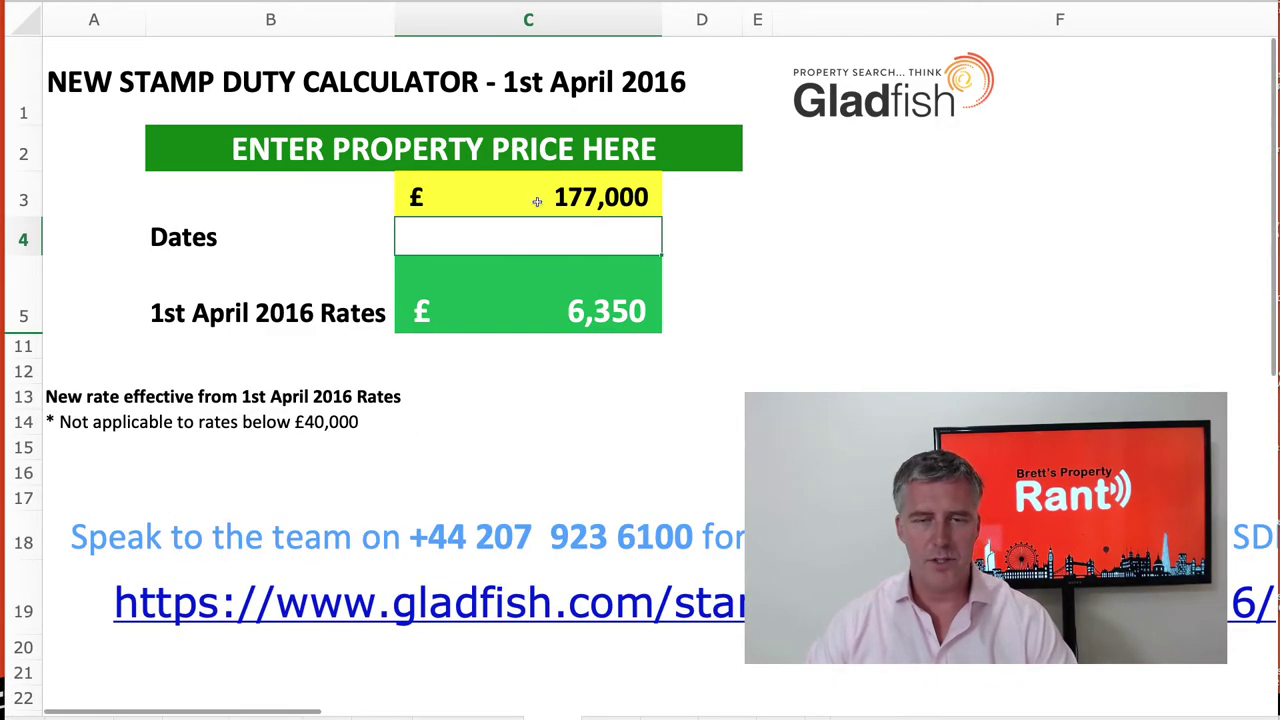
# Set the property price in the stamp duty calculator to £350,000
pyautogui.click(537, 201)
pyautogui.write('350000')
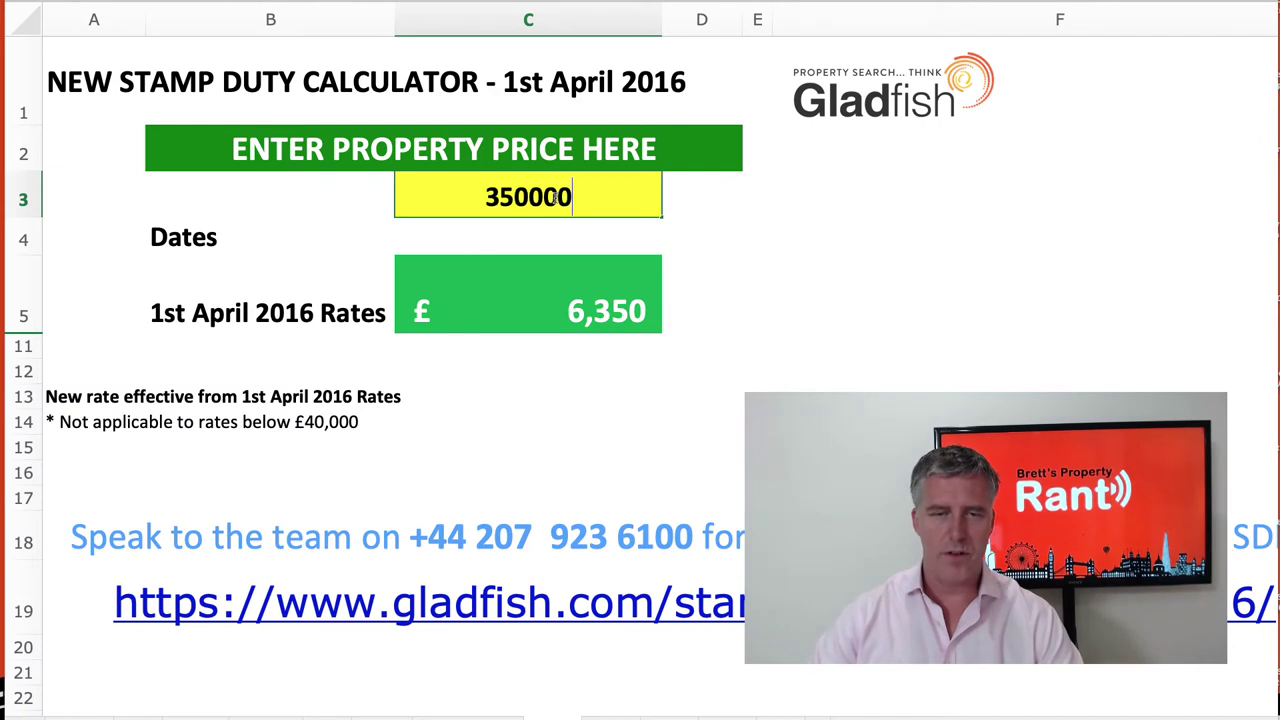
pyautogui.press('Return')
# Set the property price in the stamp duty calculator to £555,000
pyautogui.click(556, 197)
pyautogui.write('555')
pyautogui.write('0000')
pyautogui.press('BackSpace')
pyautogui.press('Return')
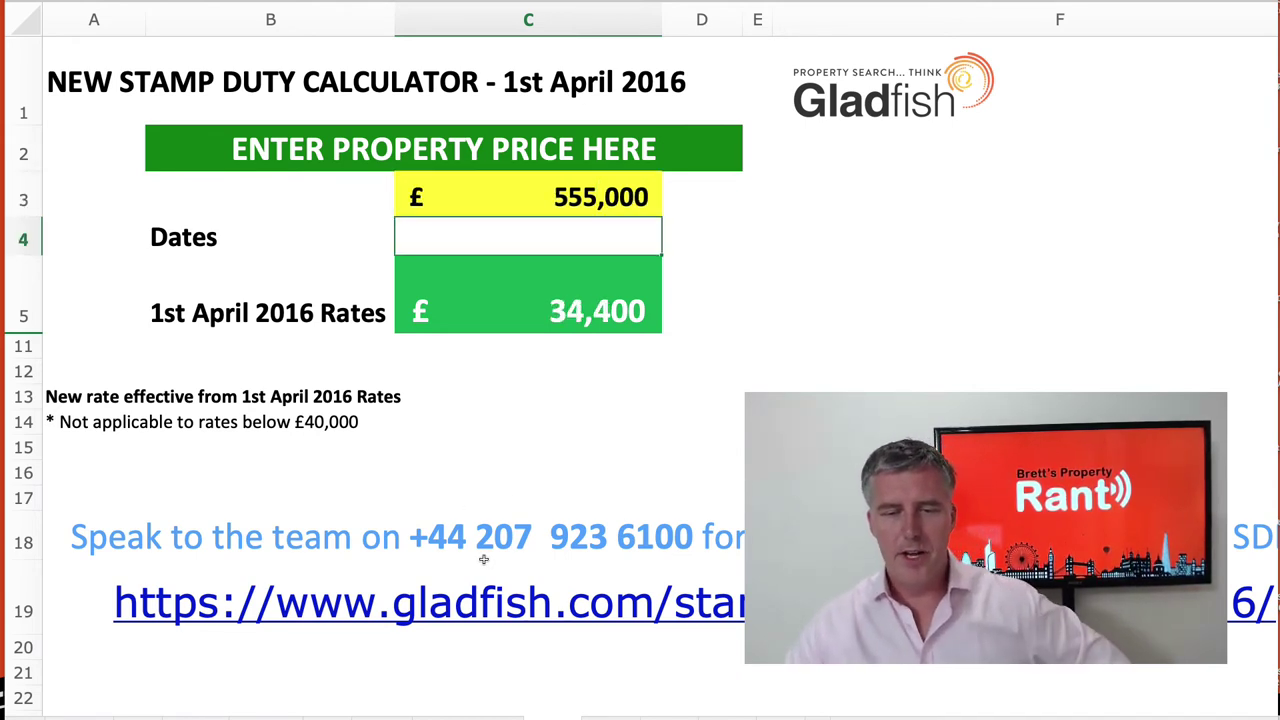
pyautogui.scroll(-1, 551, 466)
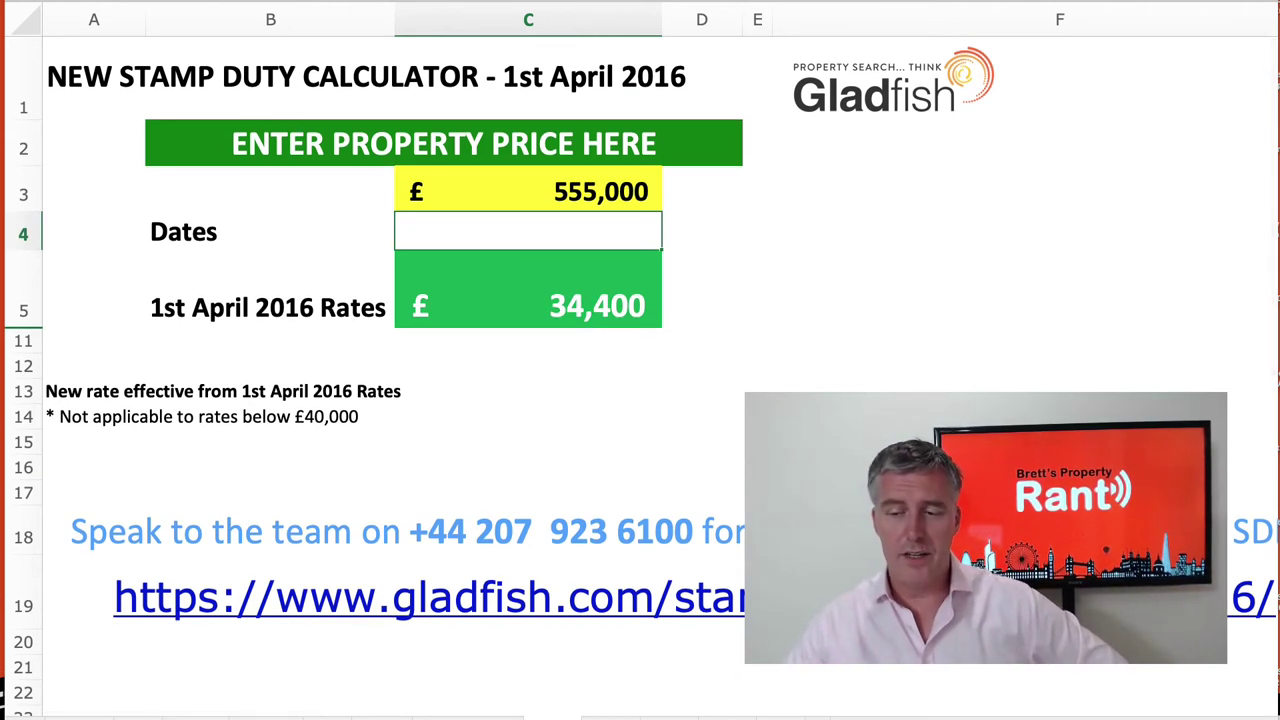
pyautogui.scroll(-1, 551, 466)
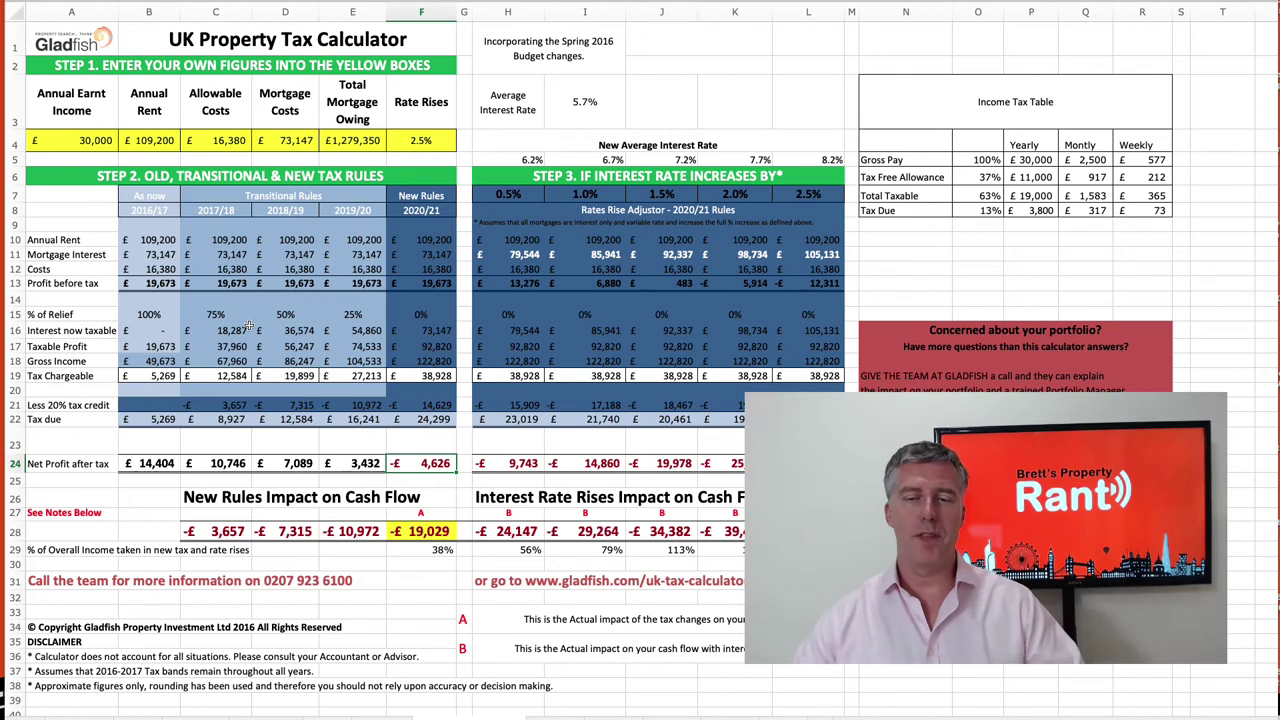
# Set the country currency of the first property, Newstead house, to Australia Dollars in the portfolio sheet
pyautogui.scroll(-1, 479, 619)
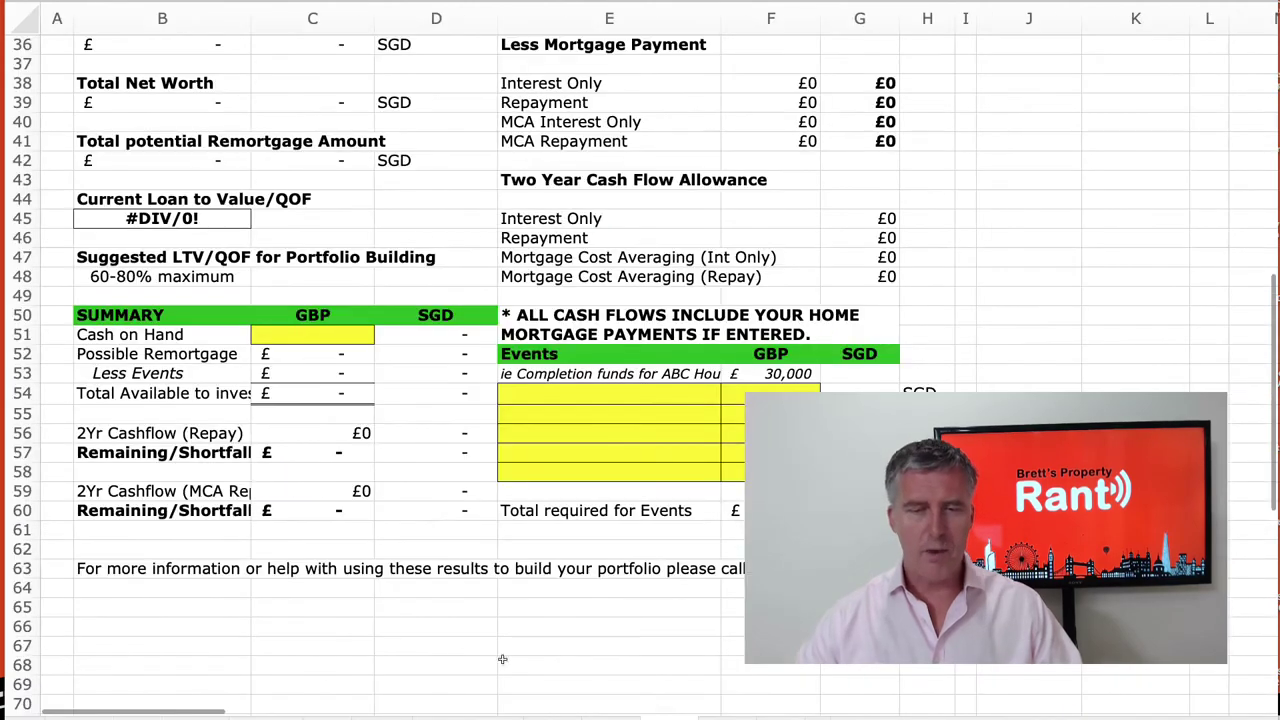
pyautogui.scroll(10, 480, 565)
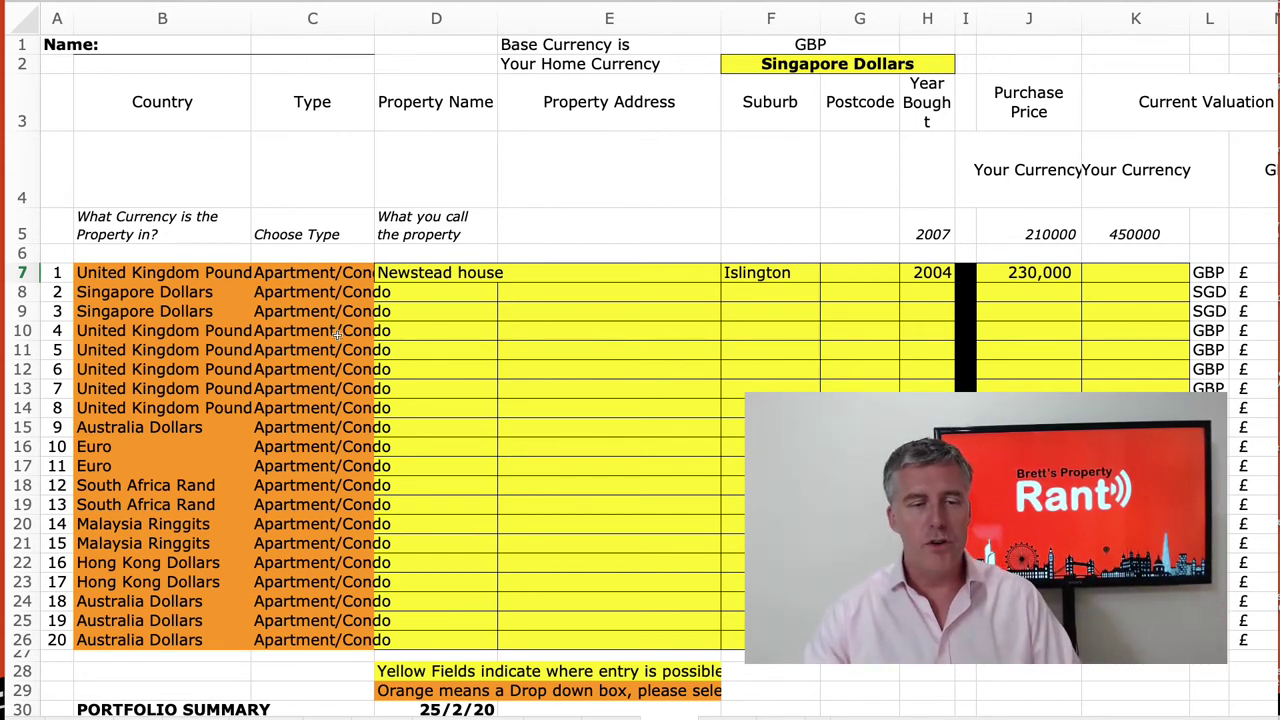
pyautogui.moveTo(193, 708)
pyautogui.mouseDown()
pyautogui.moveTo(210, 708)
pyautogui.moveTo(186, 708)
pyautogui.mouseUp()
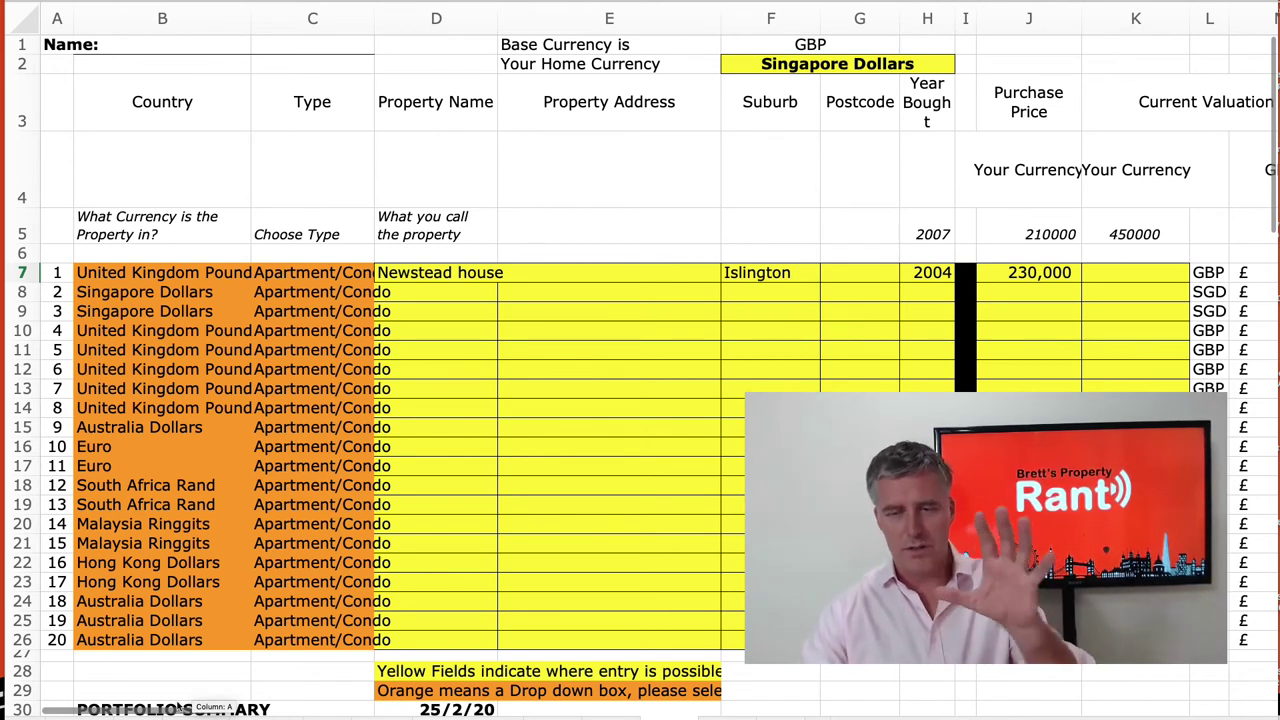
pyautogui.moveTo(176, 709); pyautogui.dragTo(108, 712)
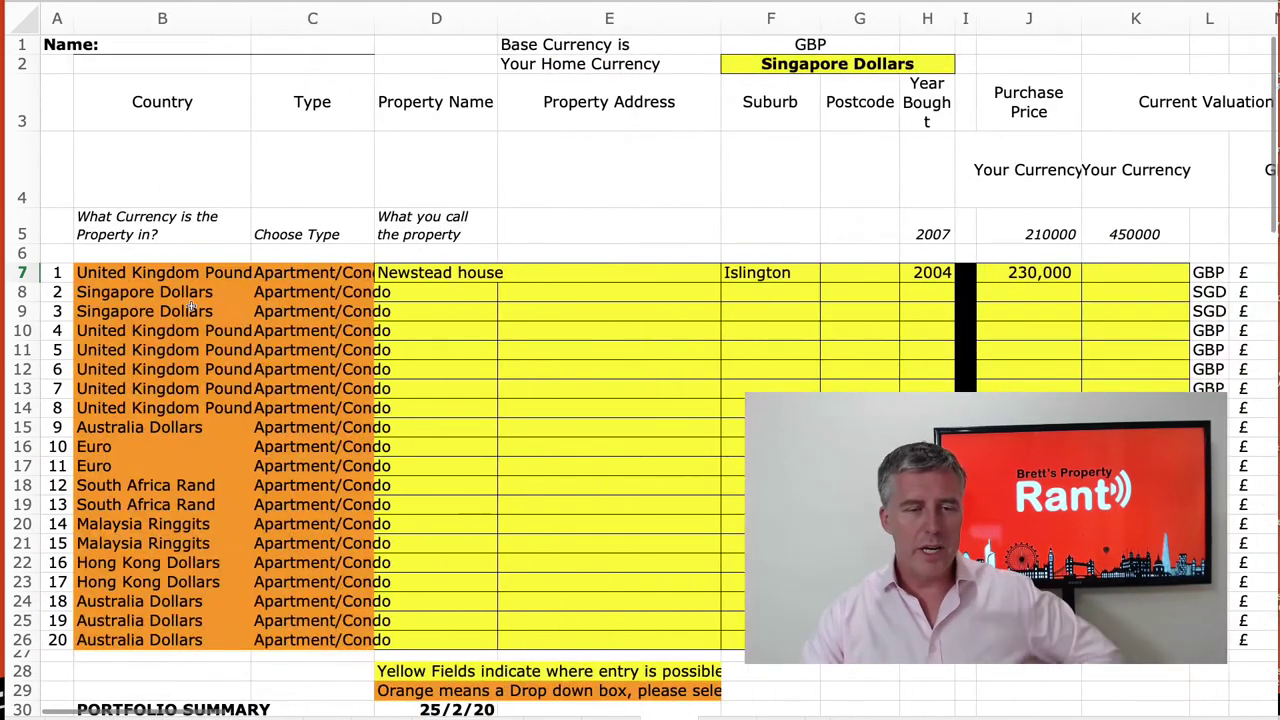
pyautogui.click(165, 272)
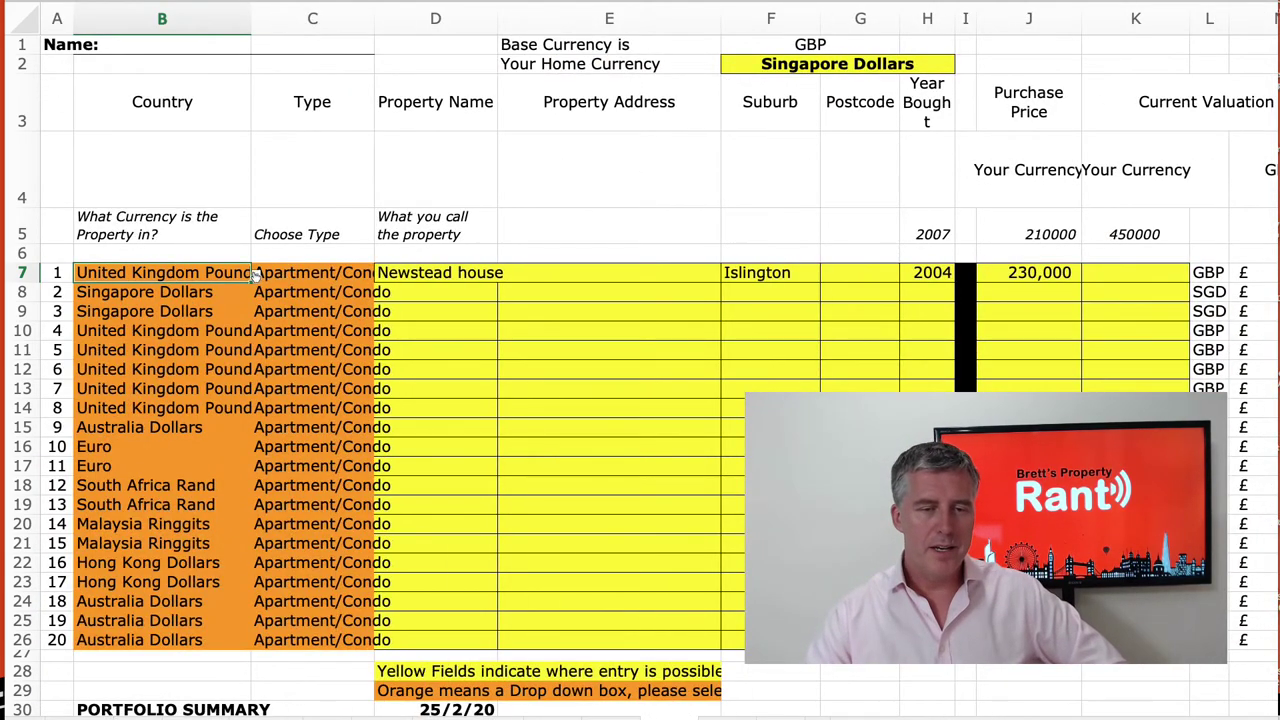
pyautogui.click(256, 274)
pyautogui.click(150, 341)
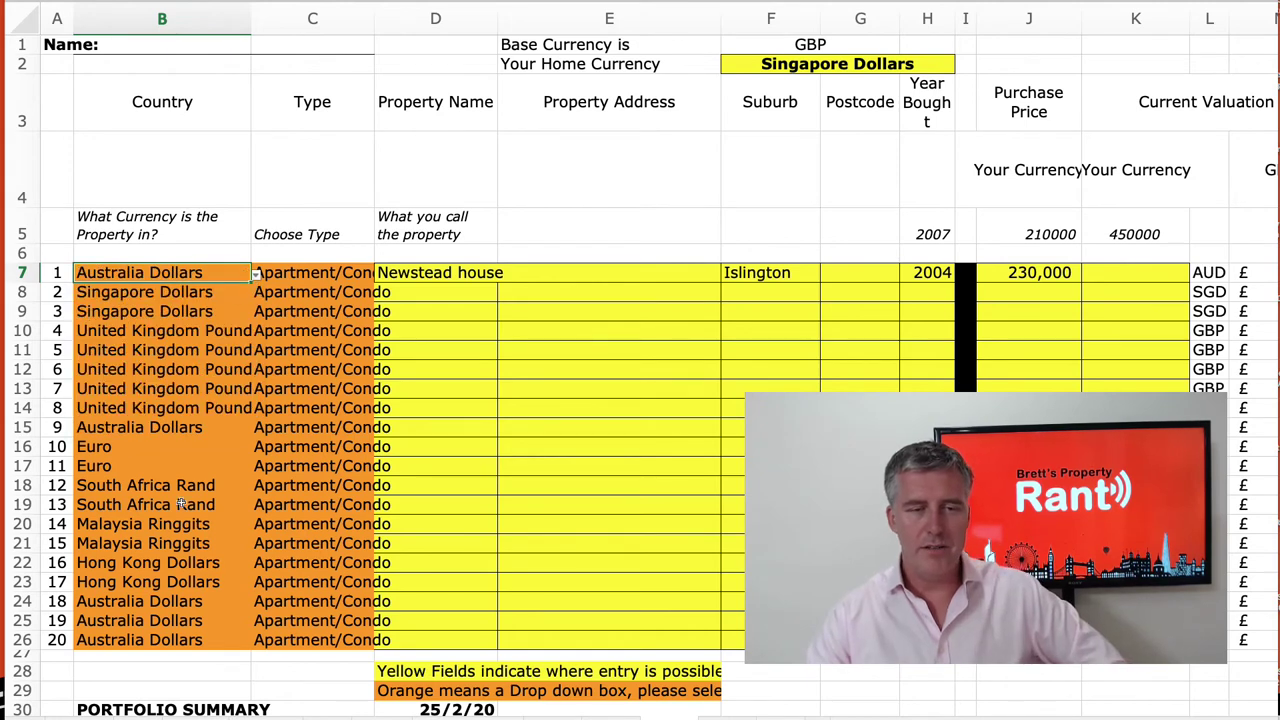
pyautogui.moveTo(410, 460); pyautogui.dragTo(412, 446)
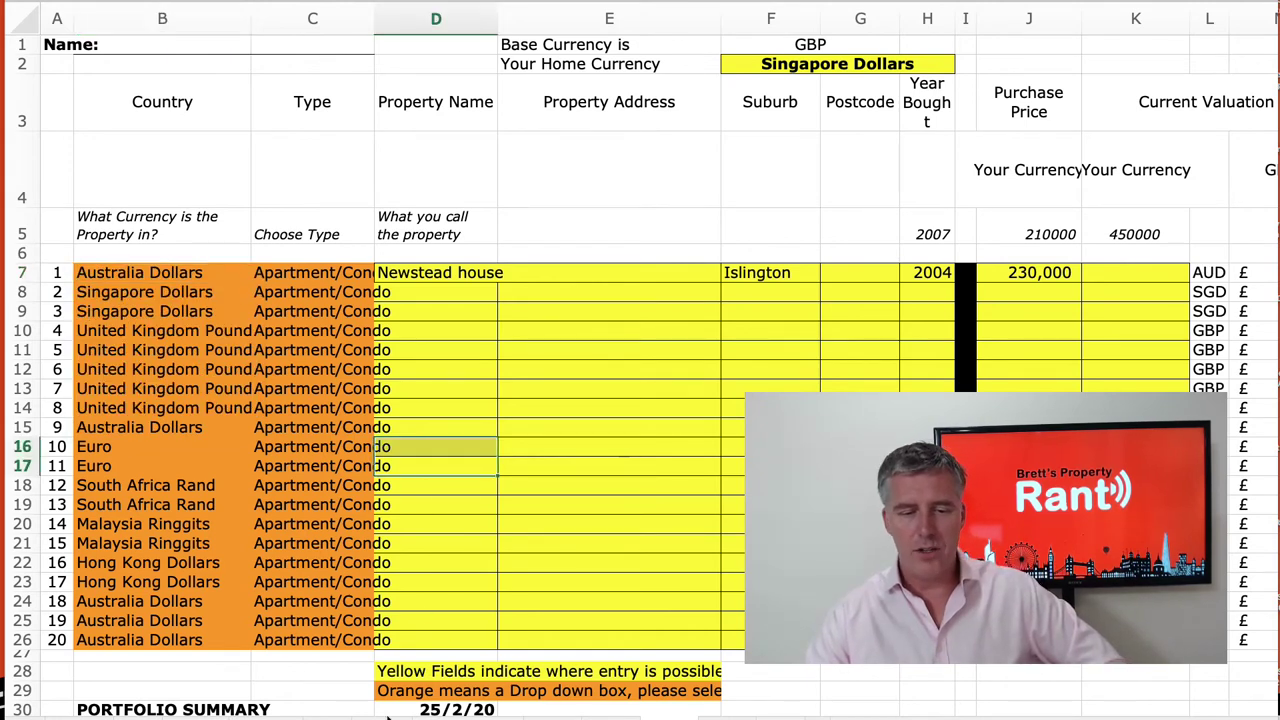
# Examine the portfolio's mortgage detail columns, the Mortgage Cost Average note and the four mortgage payment rows in the portfolio summary
pyautogui.moveTo(205, 710); pyautogui.dragTo(605, 683)
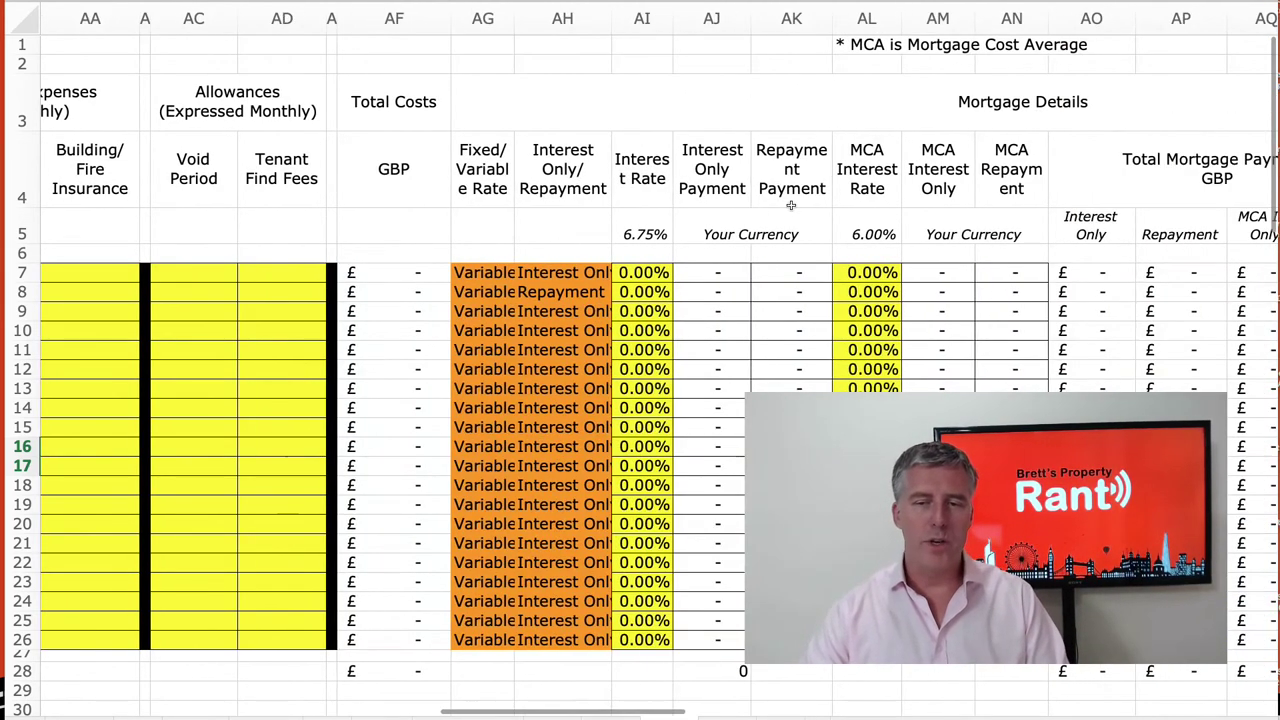
pyautogui.click(868, 44)
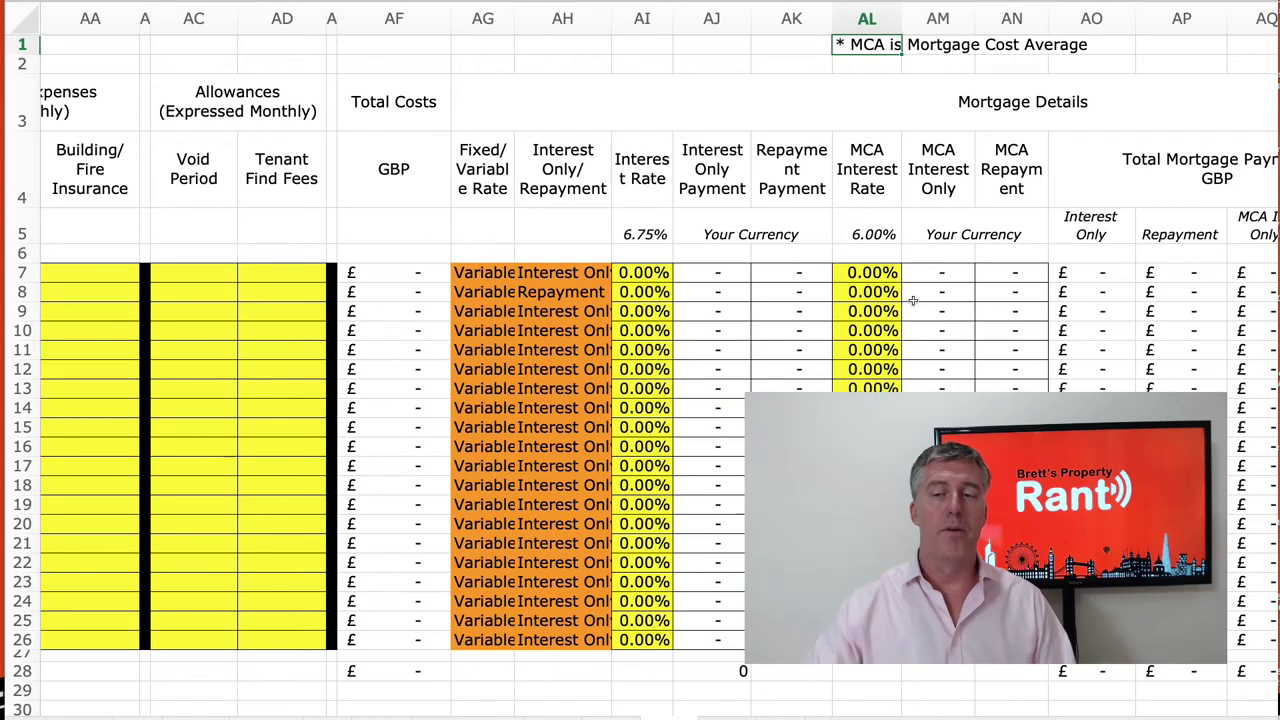
pyautogui.moveTo(655, 710); pyautogui.dragTo(194, 700)
pyautogui.scroll(-9, 288, 370)
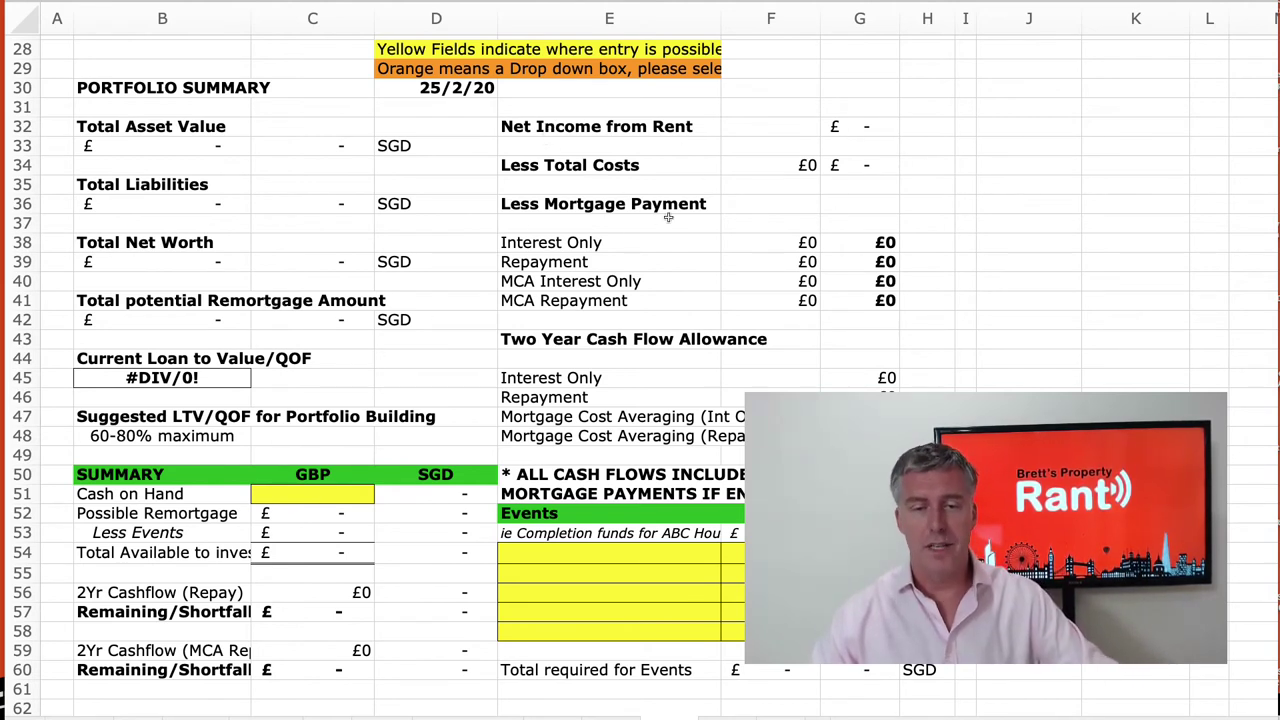
pyautogui.click(535, 242)
pyautogui.click(540, 262)
pyautogui.click(548, 282)
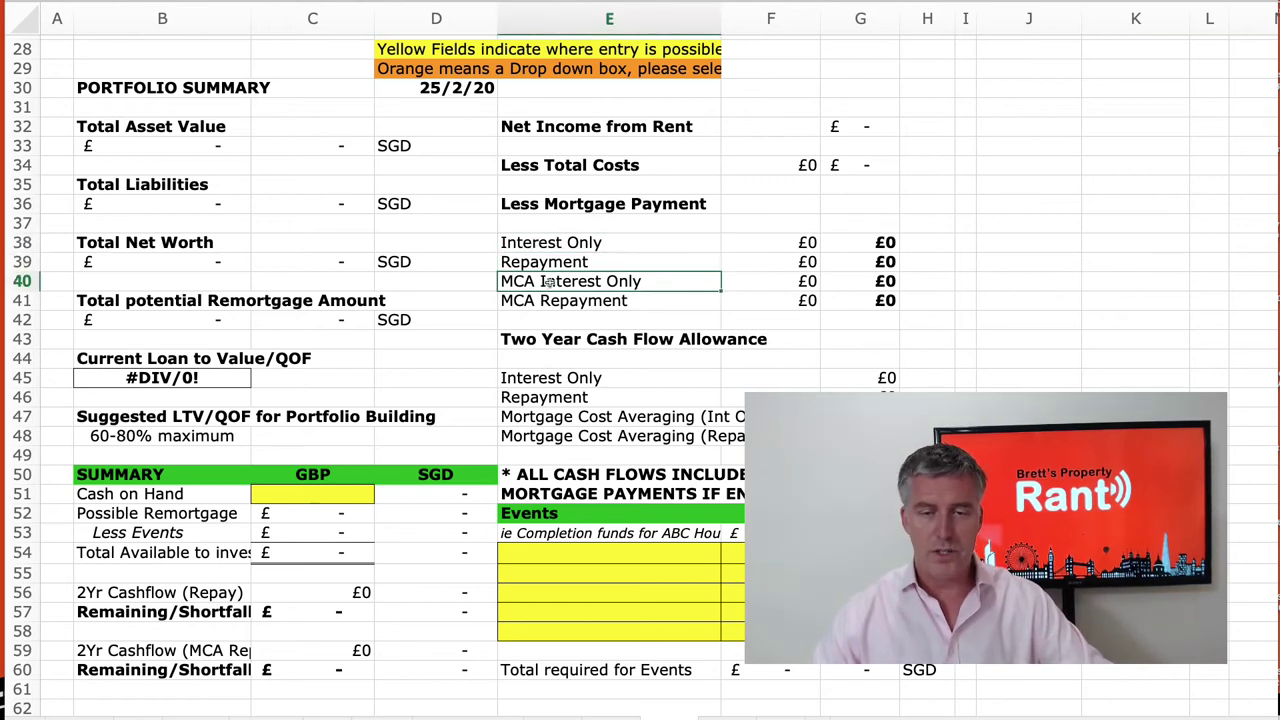
pyautogui.click(563, 301)
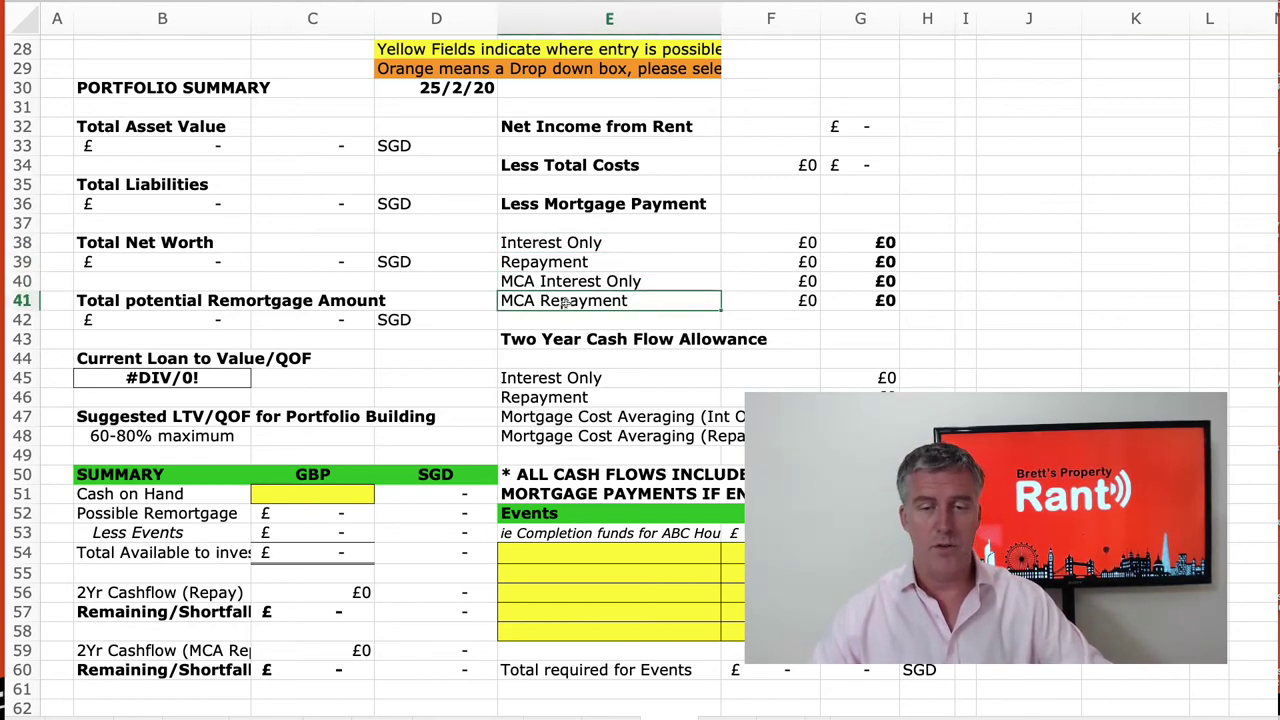
# Set Cash on Hand in the portfolio summary to £50,000
pyautogui.scroll(-3, 450, 395)
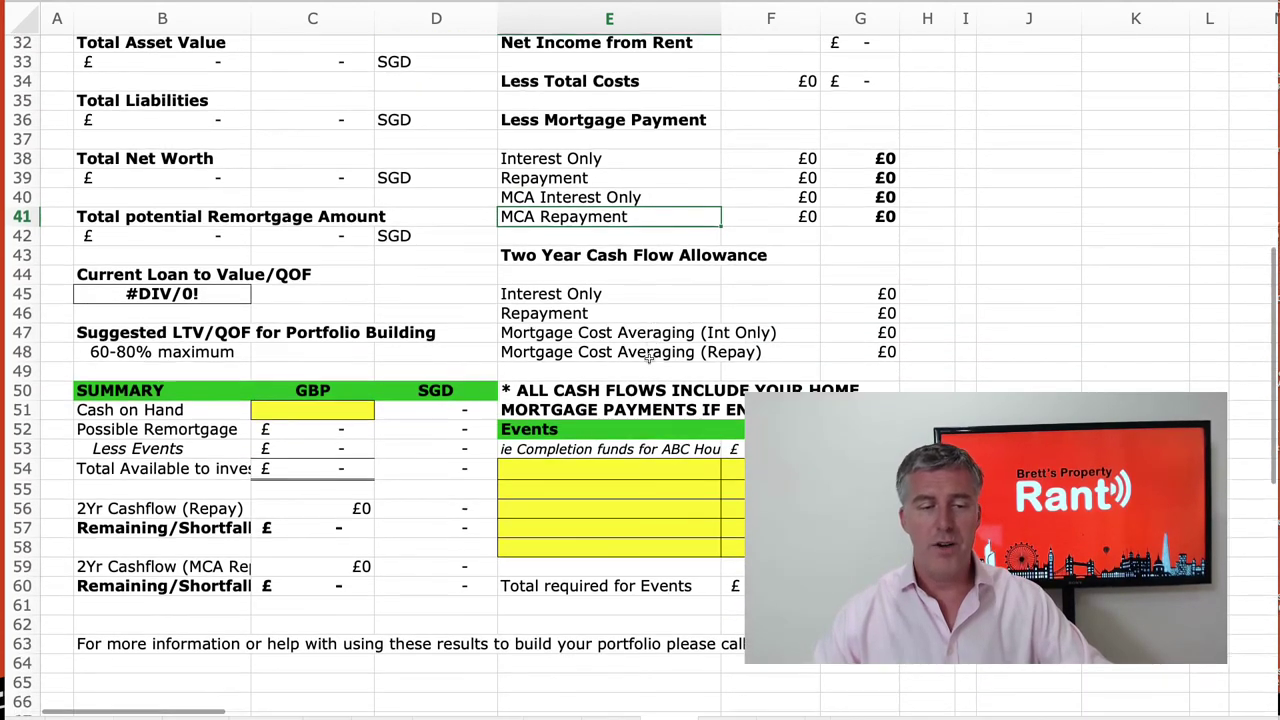
pyautogui.click(327, 401)
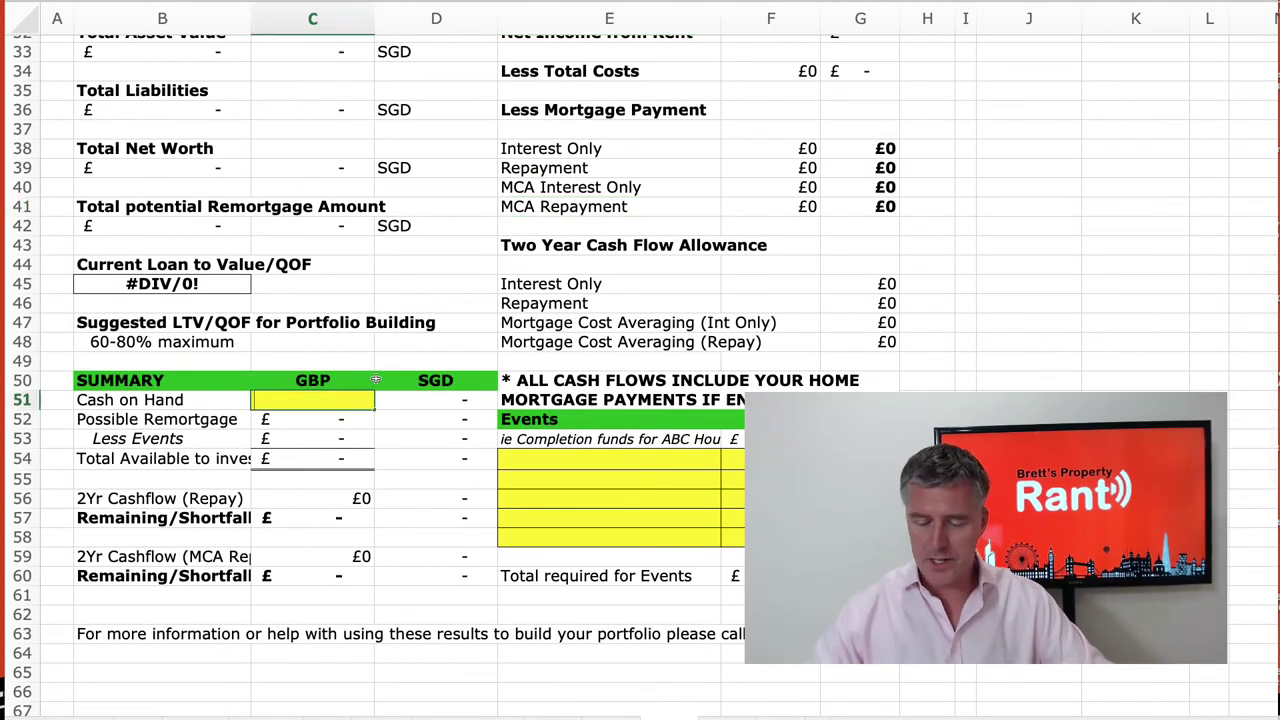
pyautogui.write('50000')
pyautogui.press('Return')
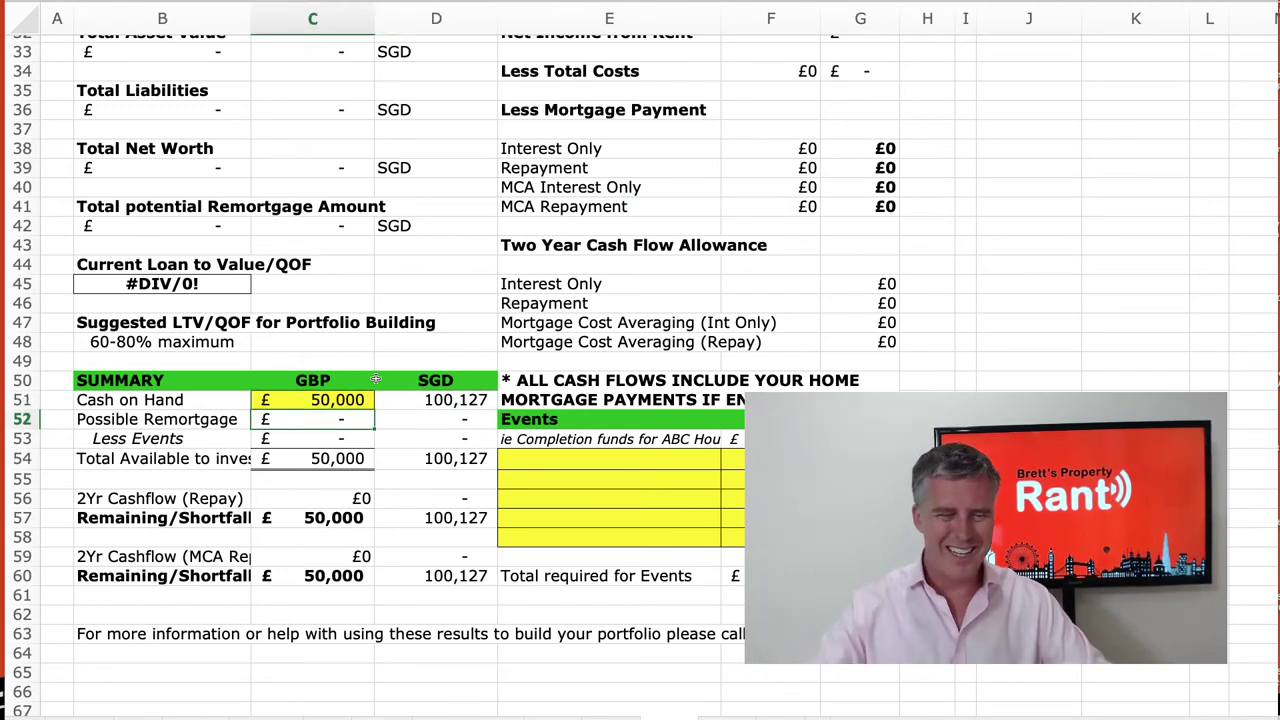
# Add a first event named "this propery" with an amount of £50,000 to the Events list
pyautogui.click(548, 458)
pyautogui.write('this propery')
pyautogui.press('Tab')
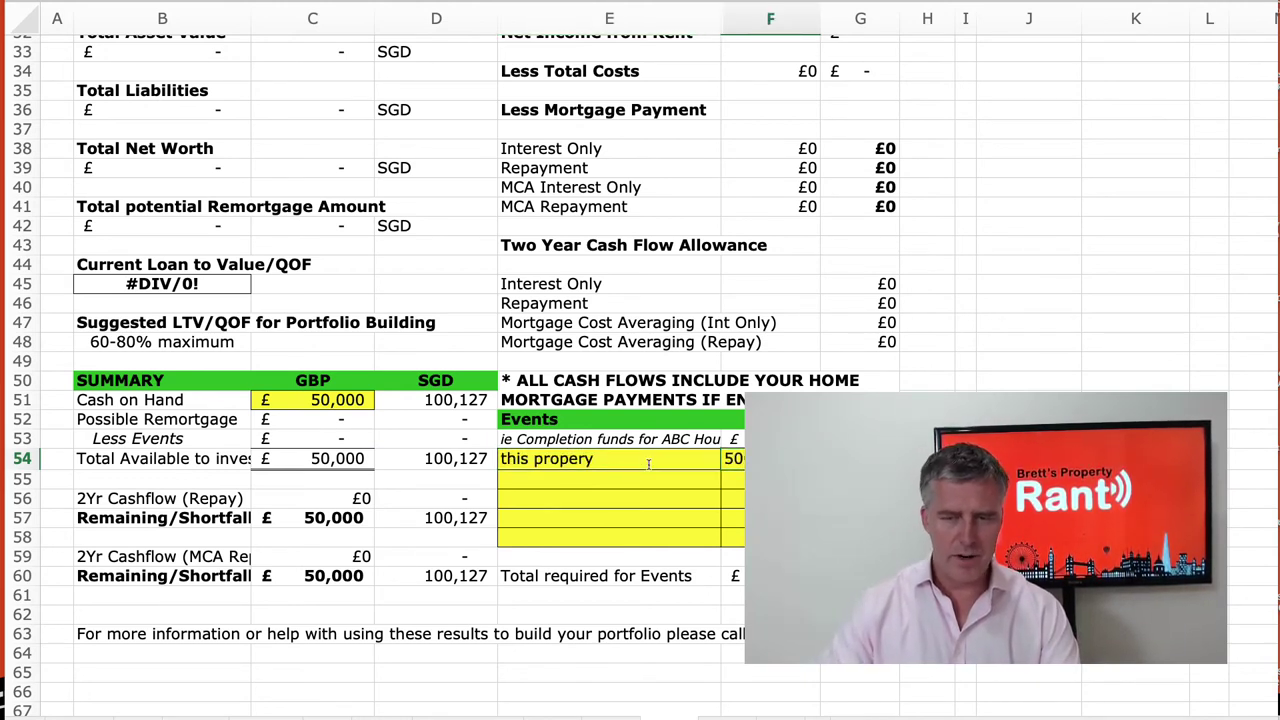
pyautogui.write('50000')
pyautogui.press('Return')
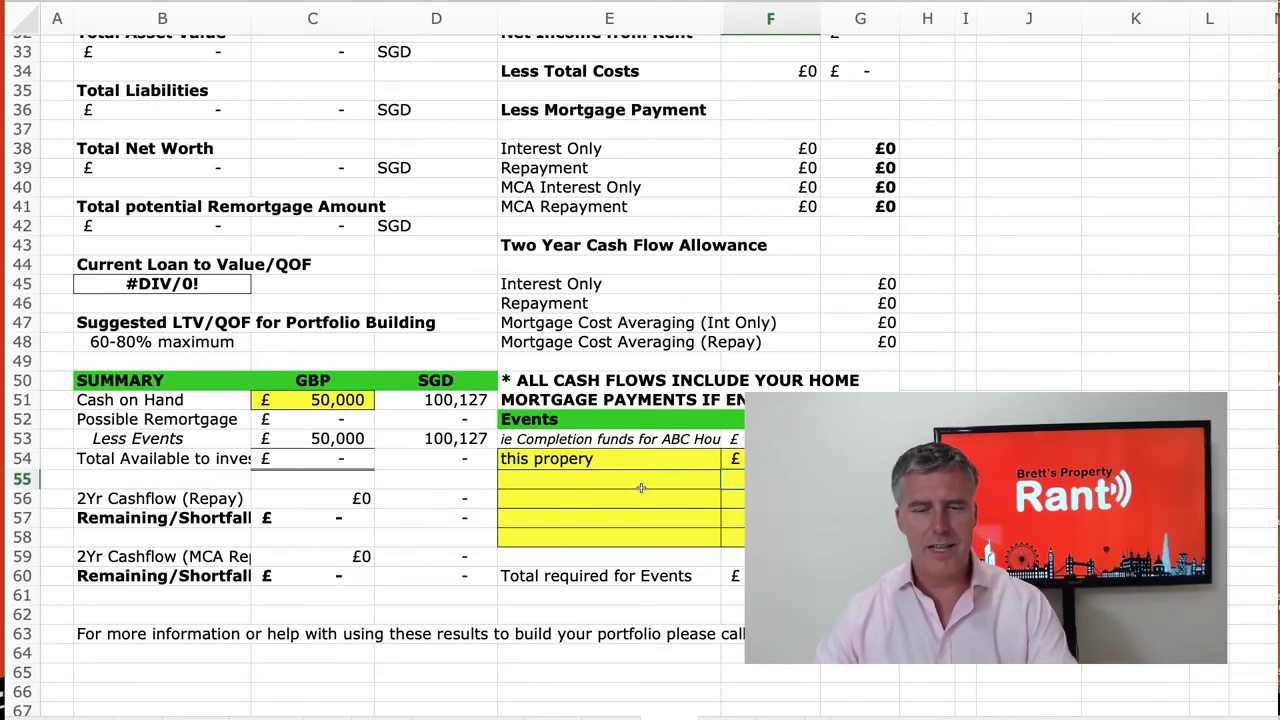